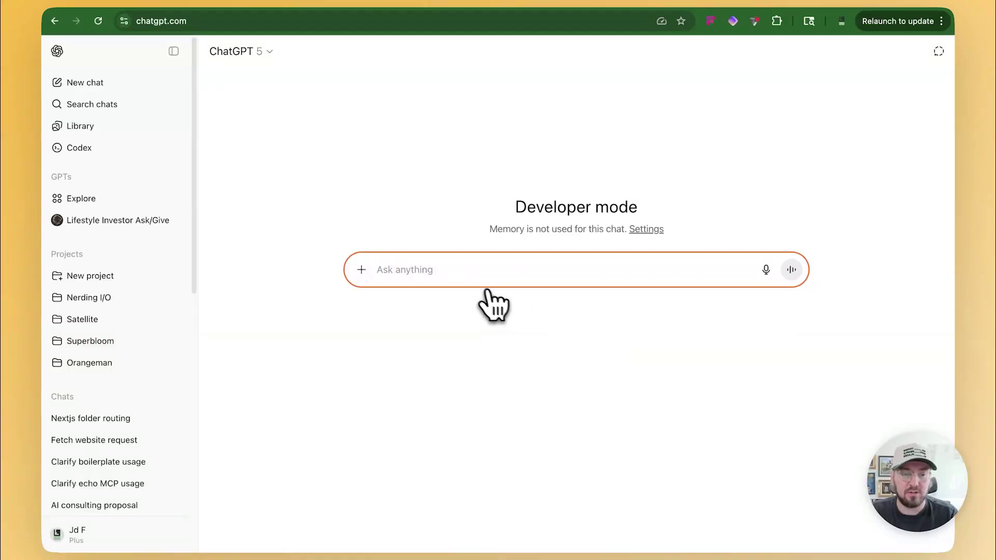
# In the new Developer mode chat, show the add-options menu listing Deep research and Agent mode.
pyautogui.click(362, 270)
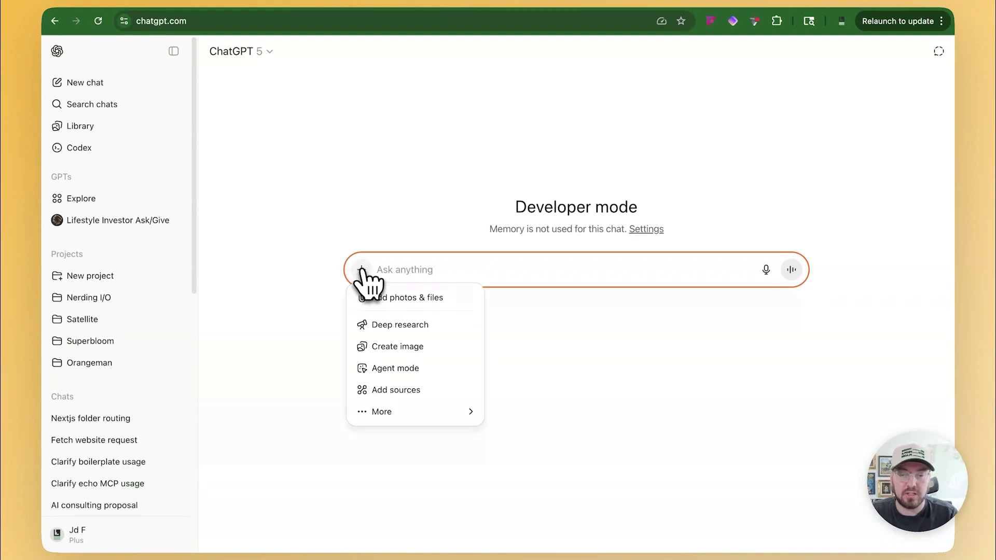
# Open the full apps and connectors list through the chat's Add sources menu.
pyautogui.moveTo(381, 413)
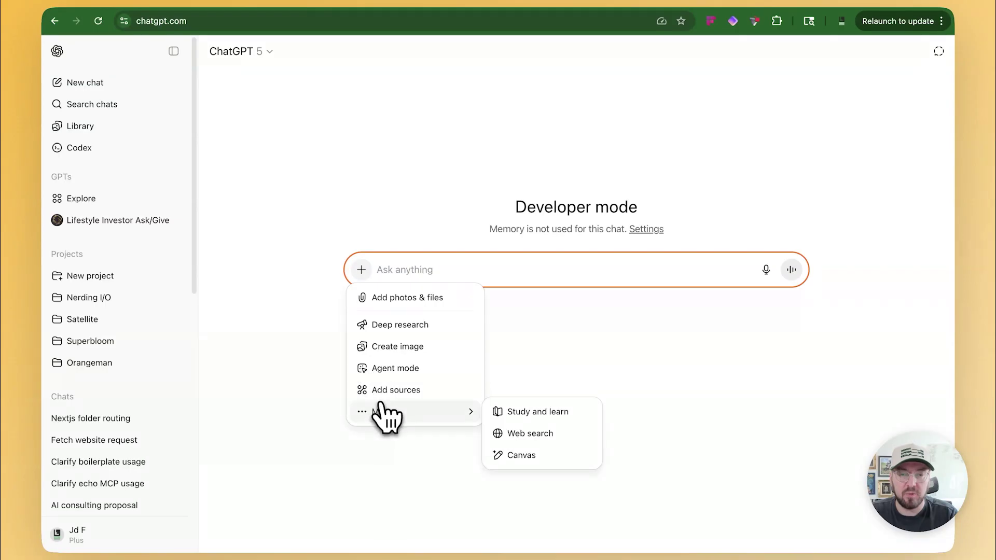
pyautogui.click(439, 393)
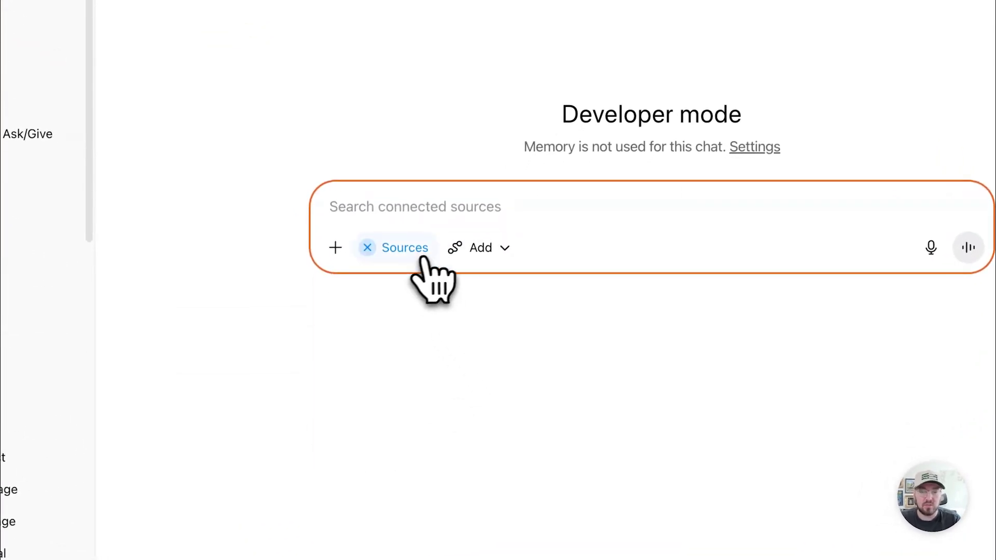
pyautogui.click(506, 256)
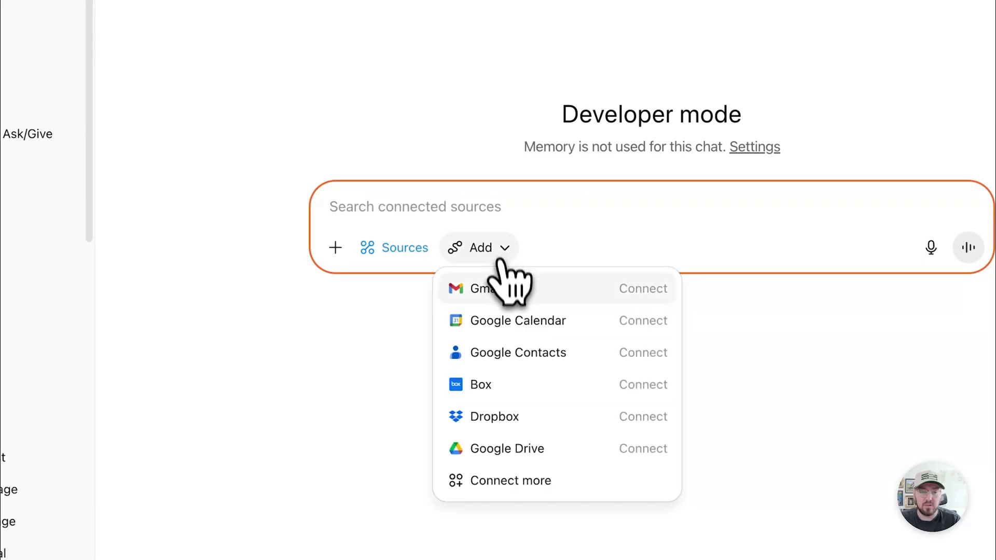
pyautogui.click(516, 484)
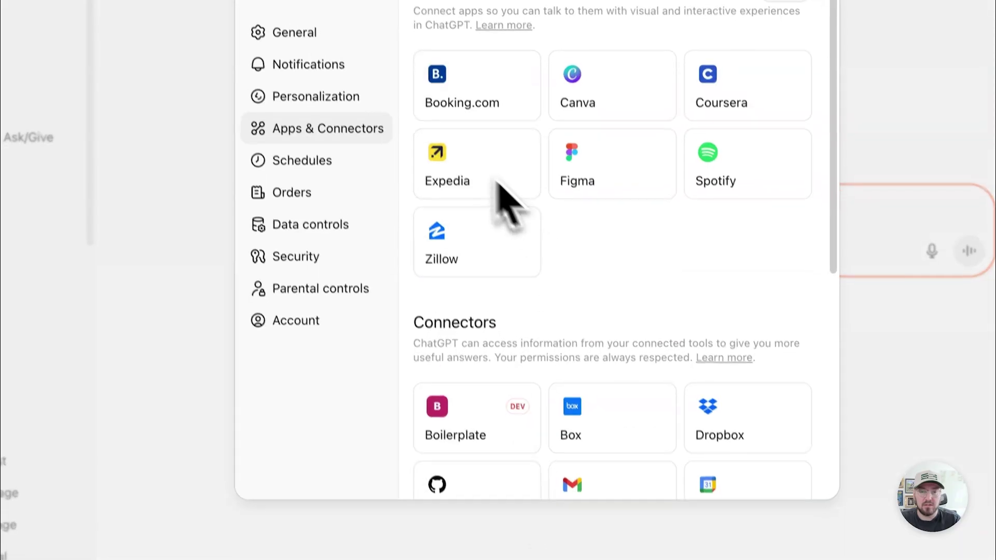
# Review the Boilerplate DEV connector's details and actions, then return to the connectors list.
pyautogui.scroll(-2, 462, 322)
pyautogui.scroll(2, 484, 418)
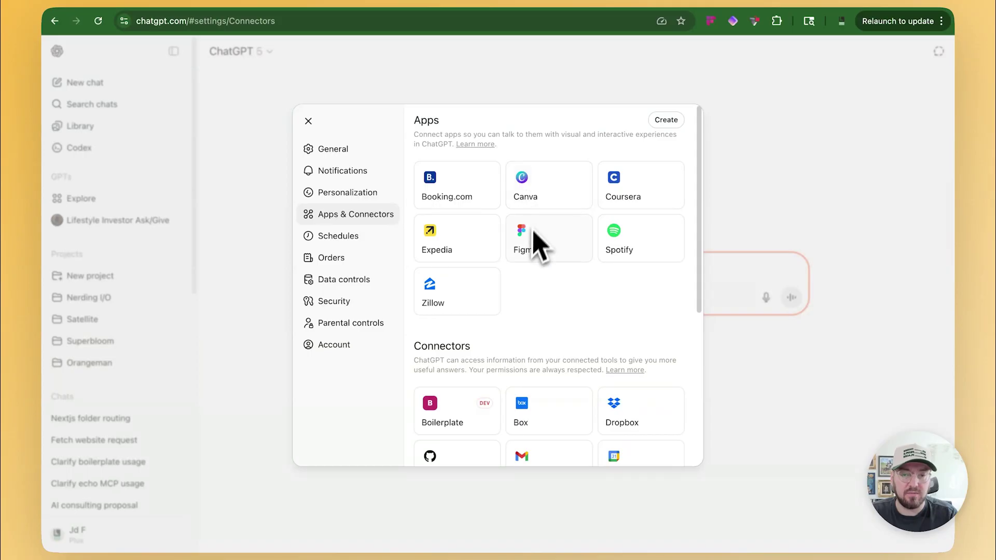
pyautogui.scroll(-1, 544, 356)
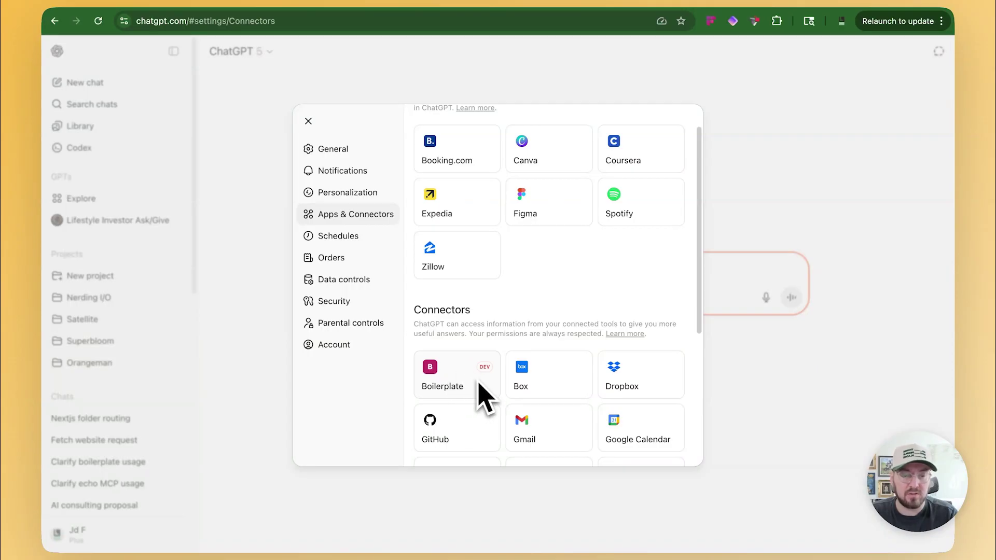
pyautogui.scroll(1, 478, 389)
pyautogui.scroll(-1, 478, 413)
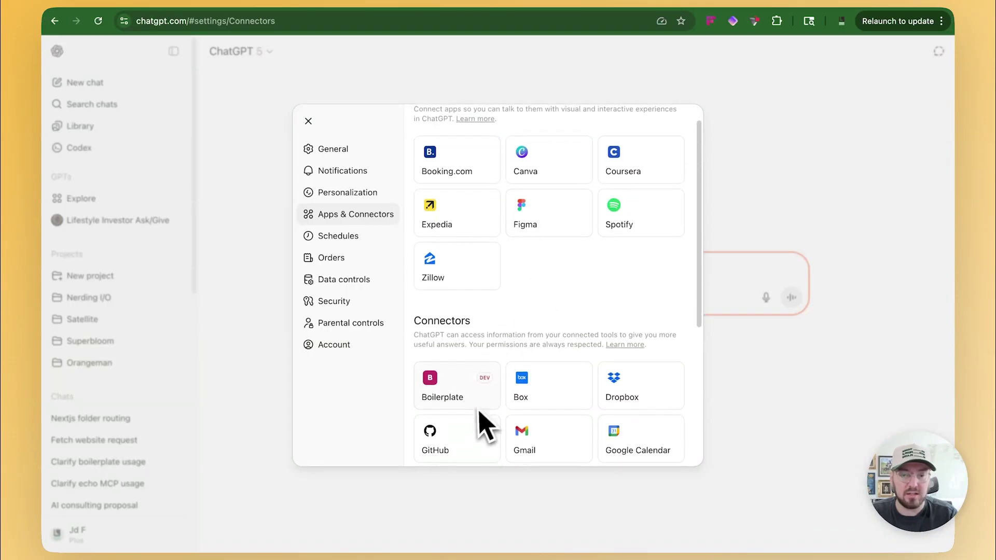
pyautogui.click(469, 397)
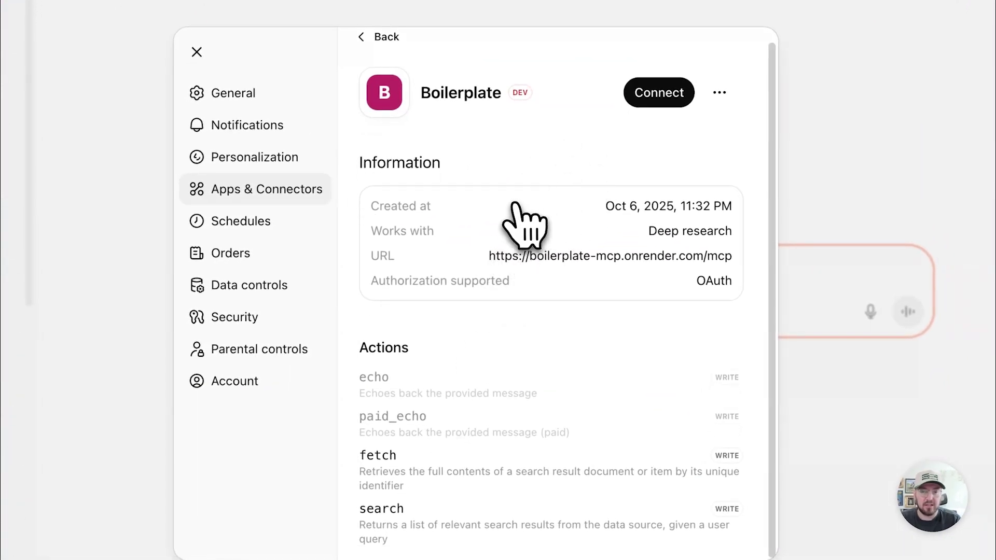
pyautogui.click(384, 37)
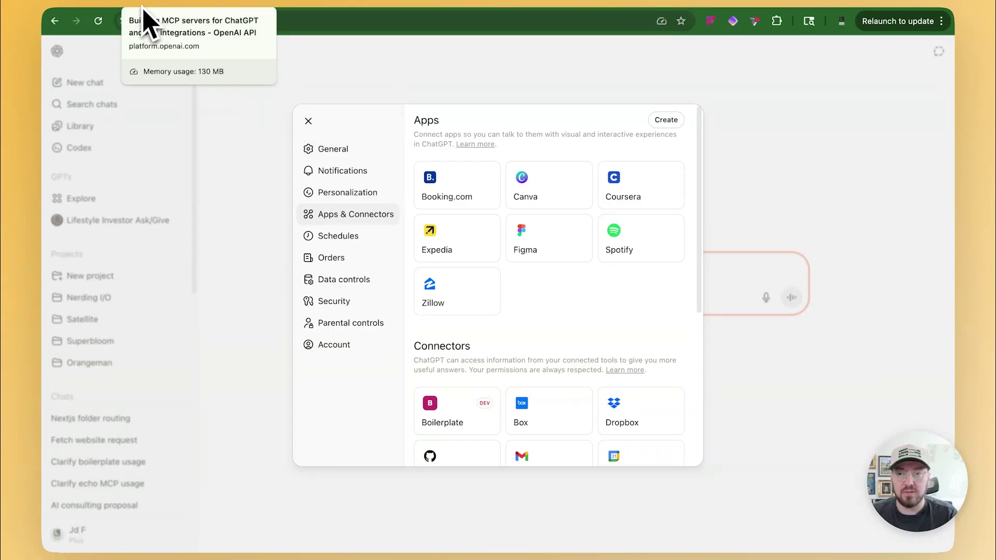
pyautogui.click(143, 9)
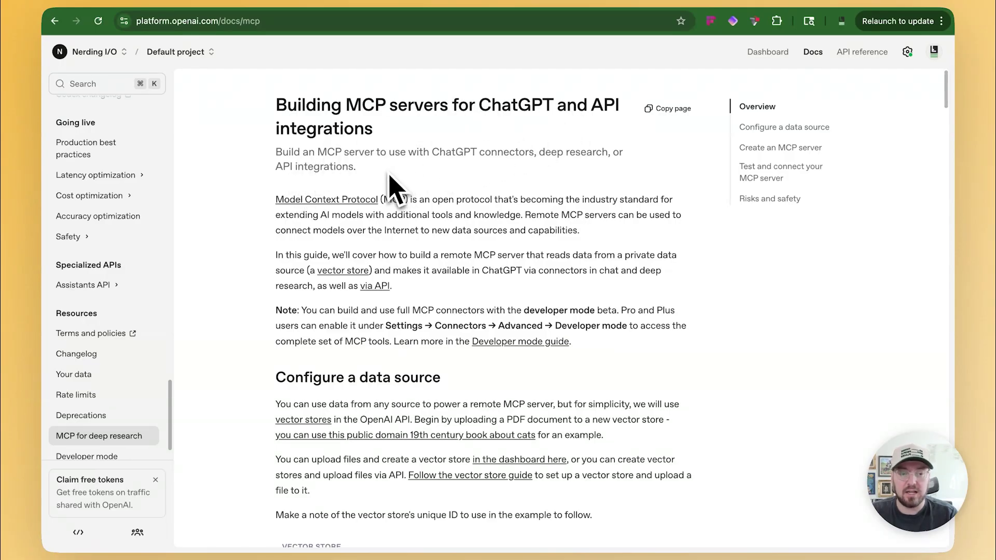
# Scroll the guide to 'Create an MCP server', which requires search and fetch tools.
pyautogui.scroll(-5, 390, 176)
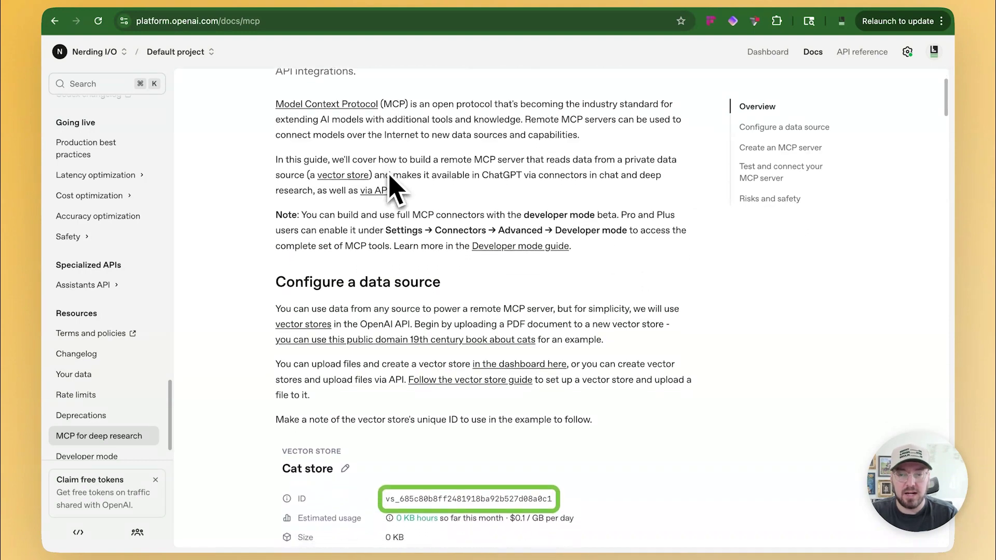
pyautogui.scroll(-3, 390, 176)
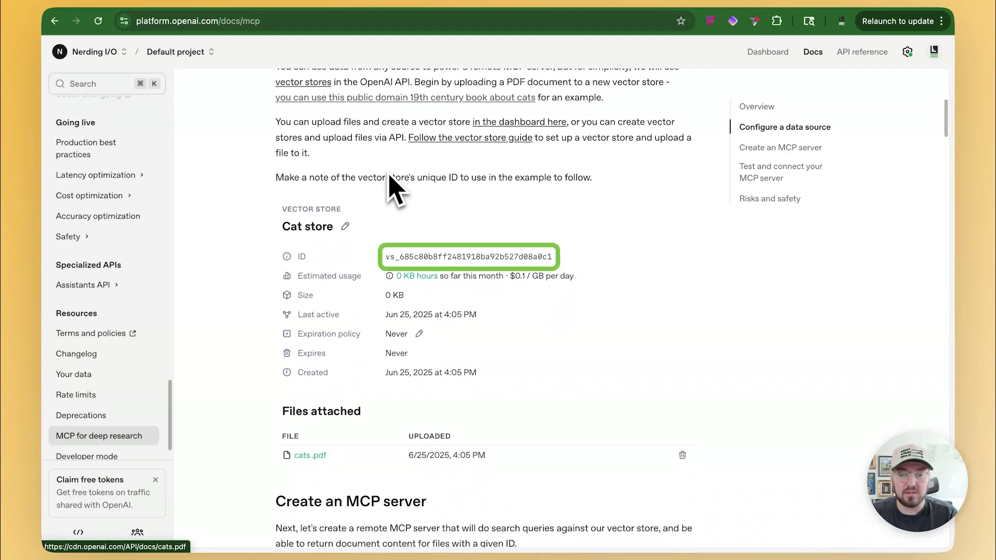
pyautogui.scroll(2, 410, 195)
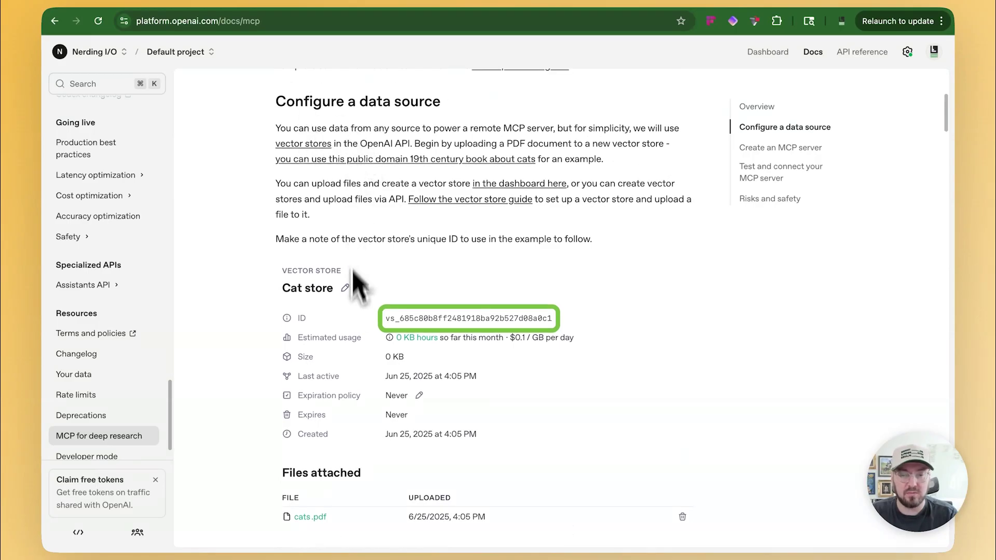
pyautogui.scroll(-2, 354, 335)
pyautogui.scroll(-6, 354, 337)
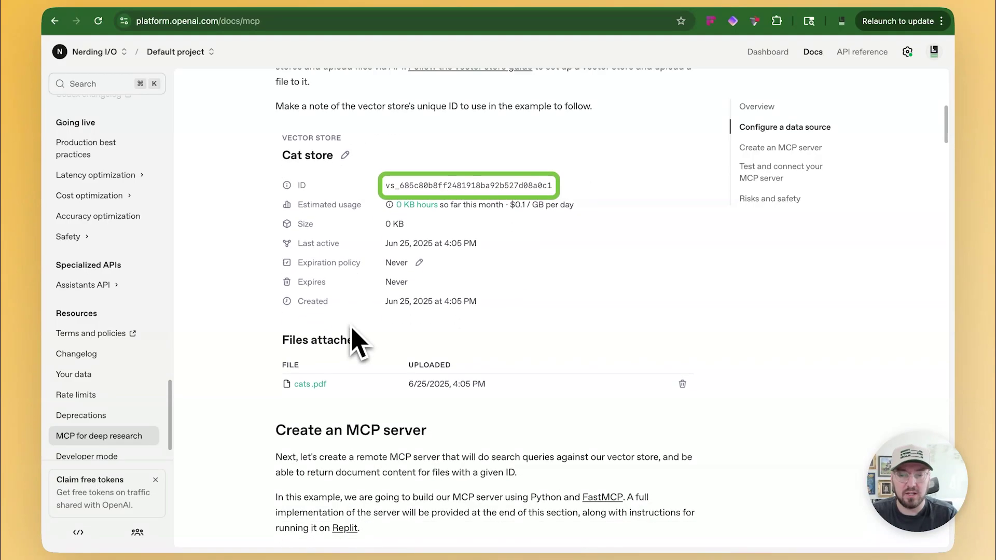
pyautogui.scroll(-2, 354, 338)
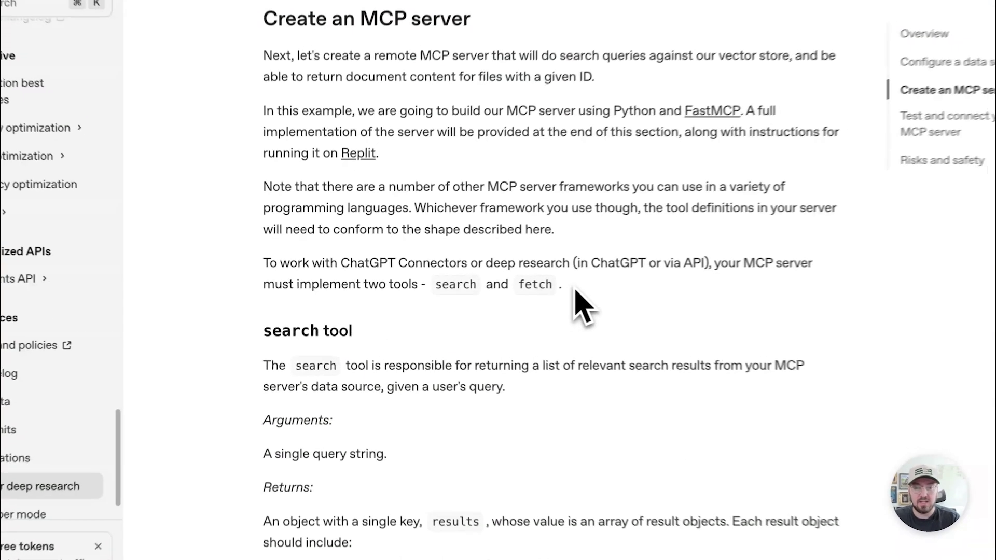
pyautogui.moveTo(502, 293); pyautogui.dragTo(276, 275)
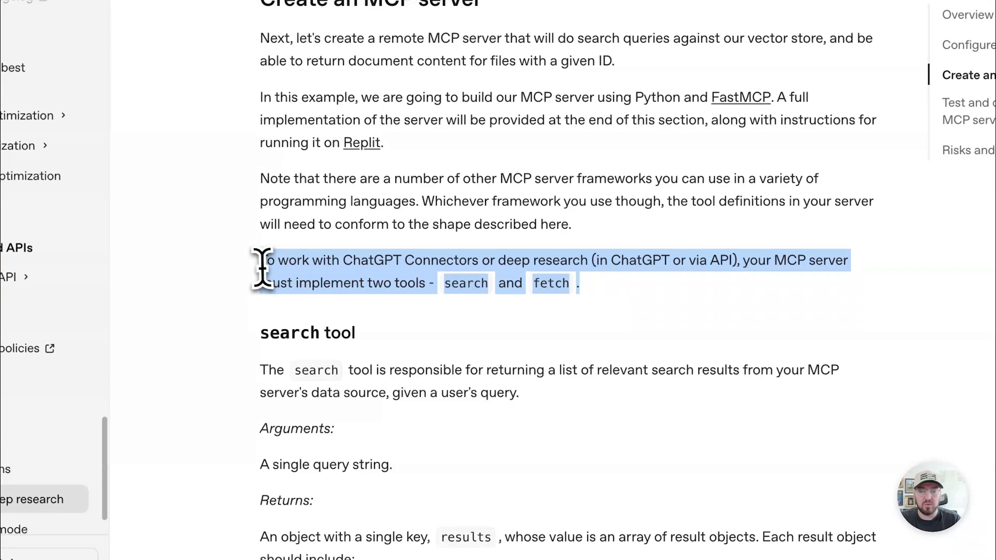
pyautogui.click(345, 285)
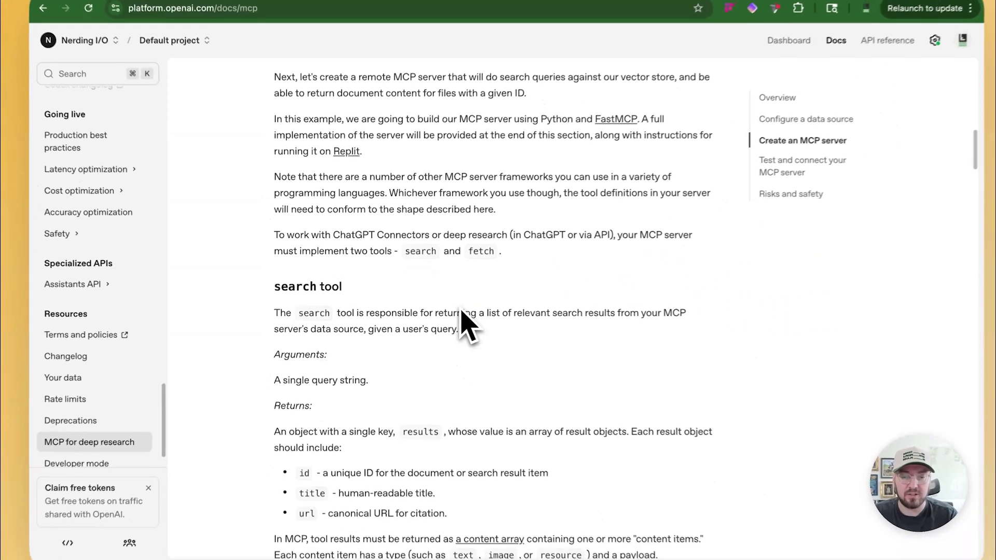
pyautogui.scroll(-3, 461, 311)
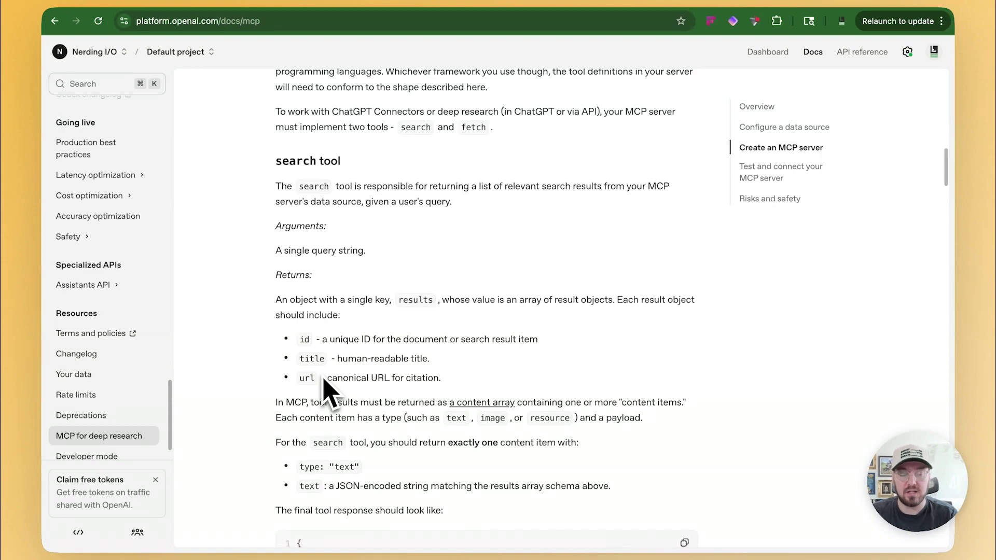
pyautogui.scroll(-1, 327, 387)
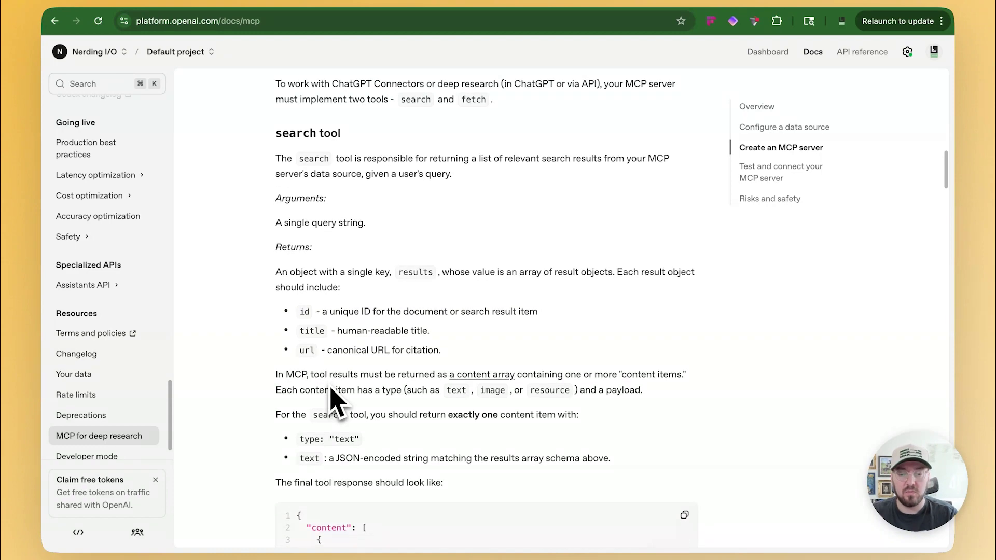
pyautogui.scroll(-1, 336, 402)
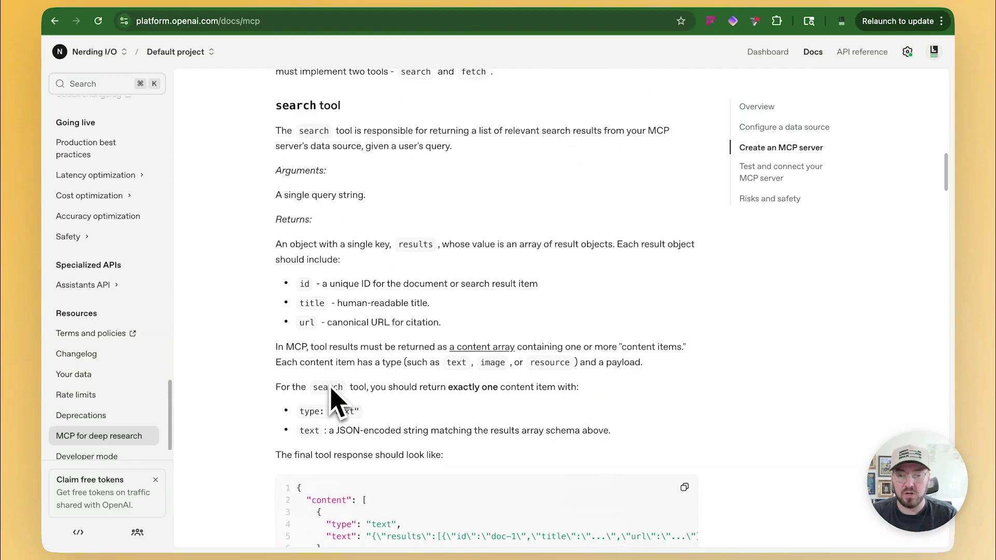
pyautogui.scroll(-2, 336, 402)
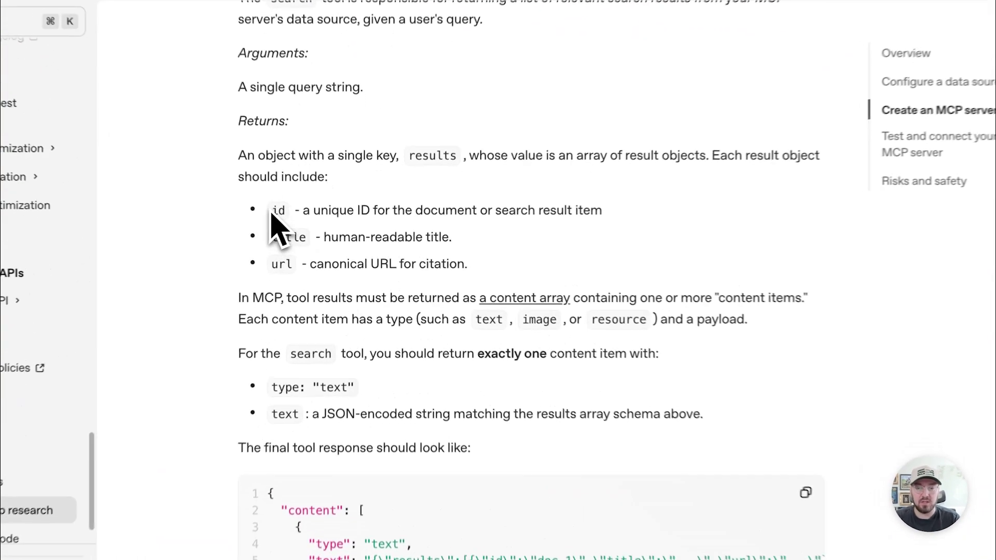
pyautogui.moveTo(298, 220); pyautogui.dragTo(313, 270)
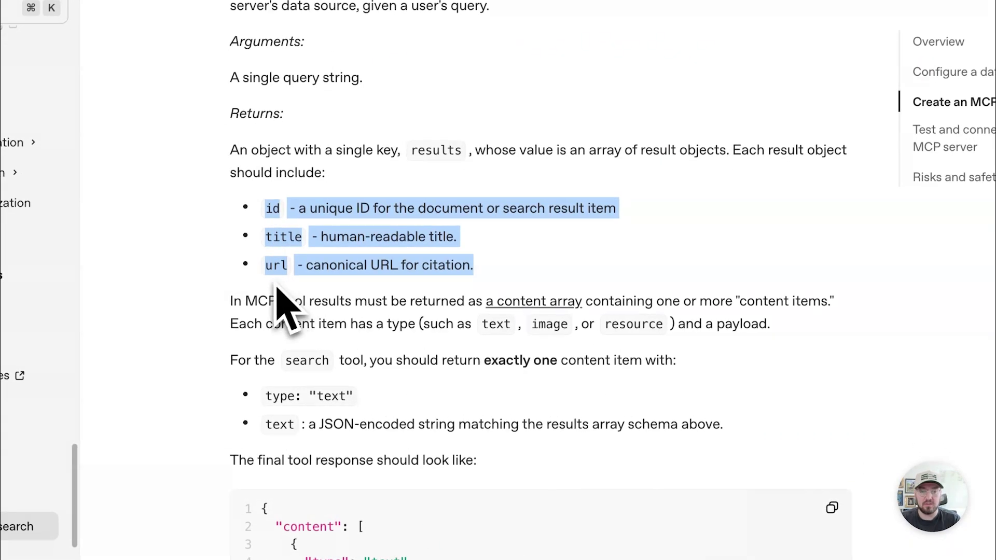
pyautogui.click(301, 318)
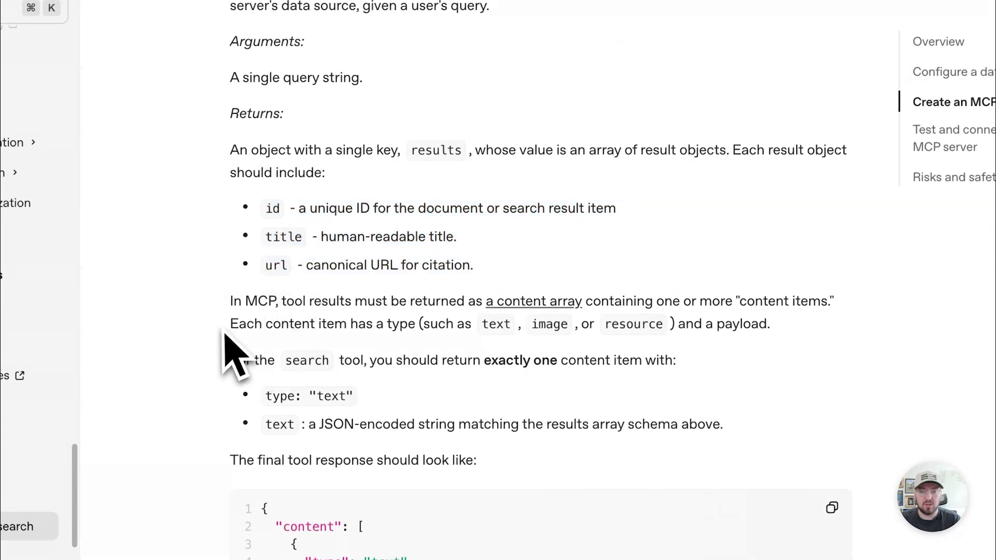
pyautogui.moveTo(230, 325); pyautogui.dragTo(693, 345)
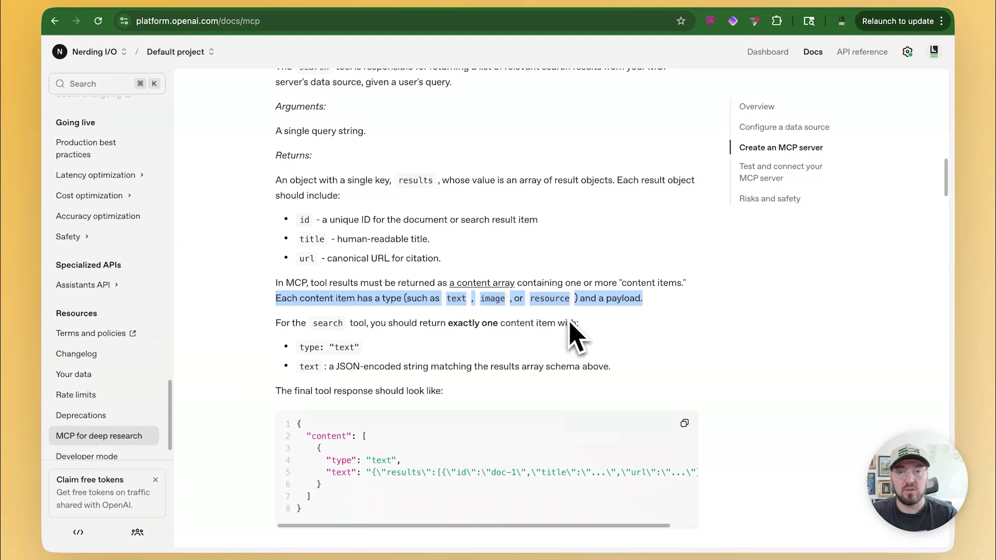
pyautogui.click(562, 267)
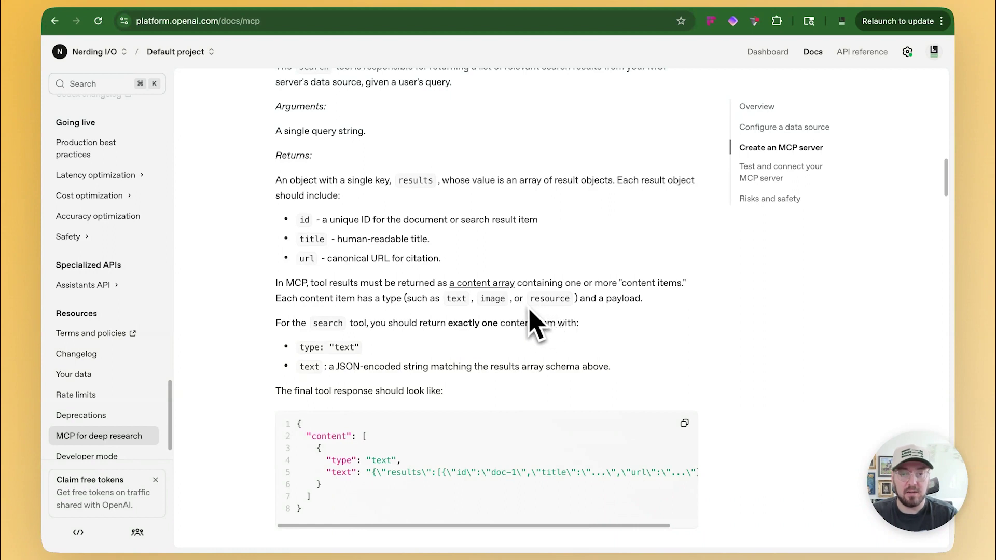
pyautogui.press('Tab')
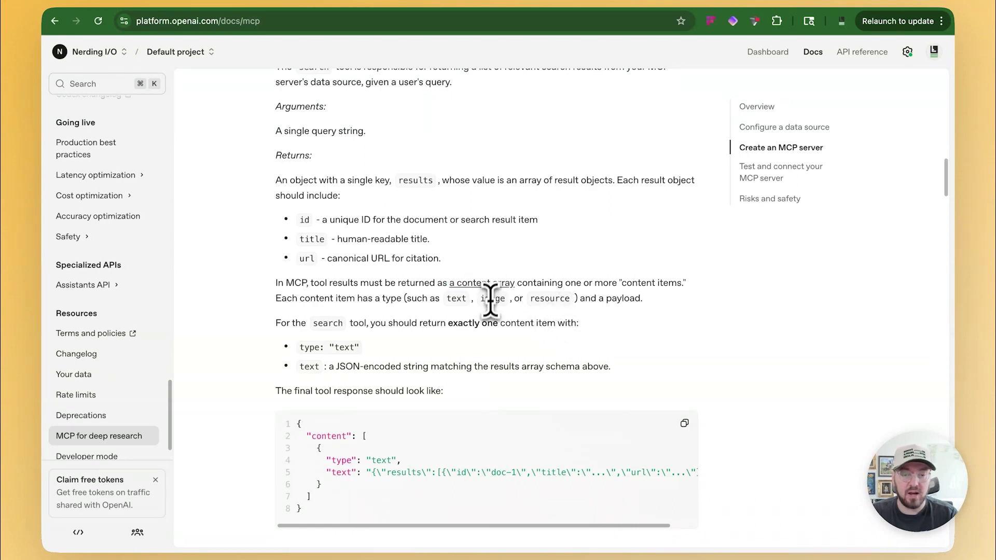
pyautogui.scroll(-3, 498, 327)
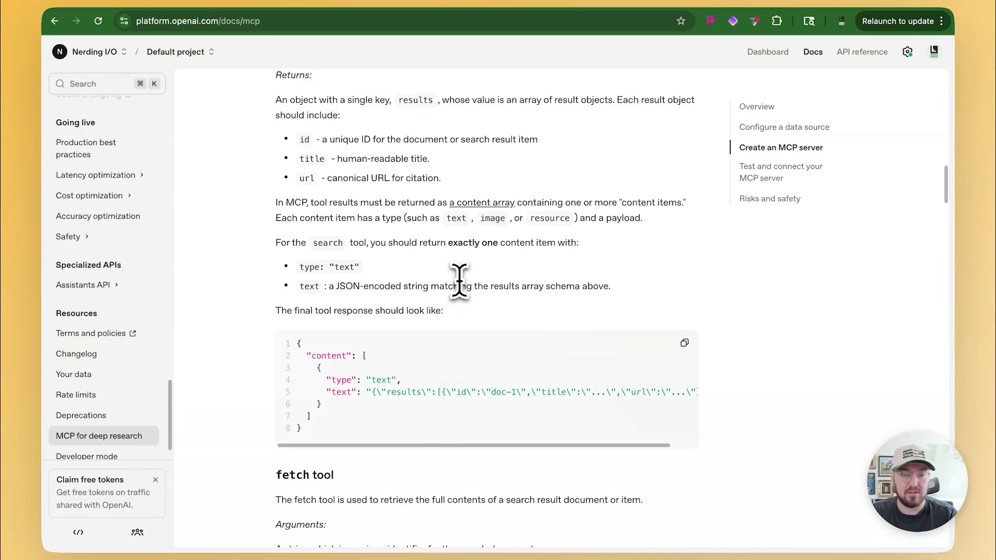
pyautogui.scroll(-3, 459, 281)
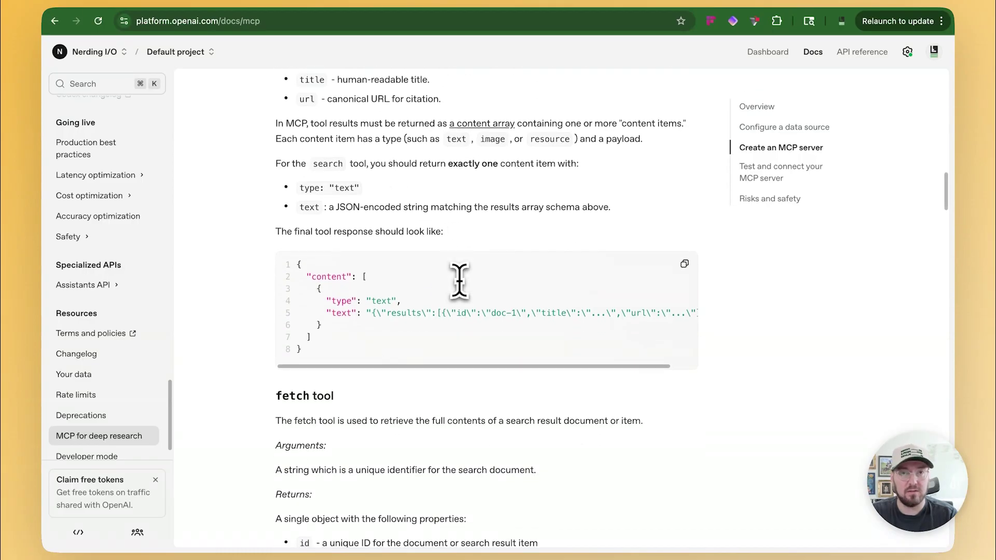
pyautogui.scroll(-8, 459, 282)
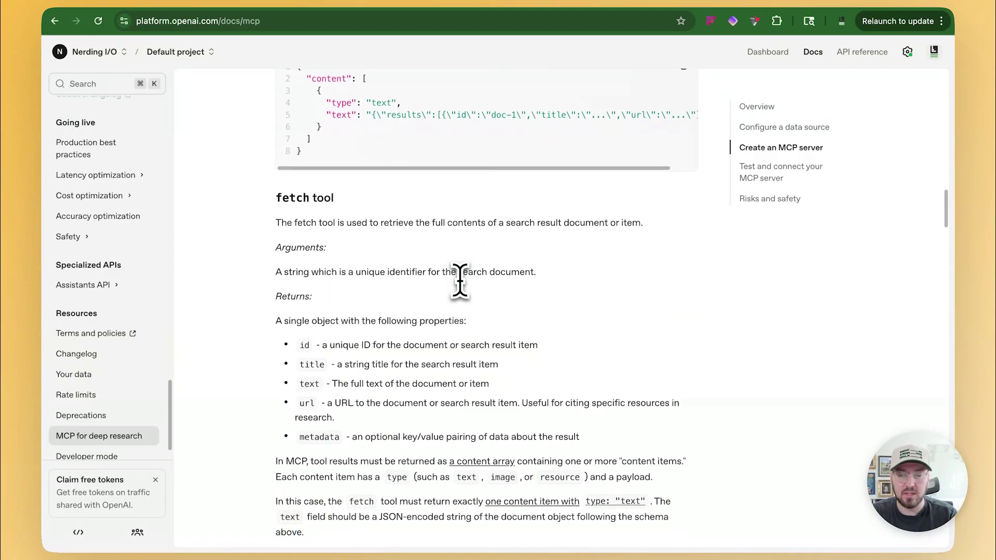
pyautogui.scroll(-1, 451, 288)
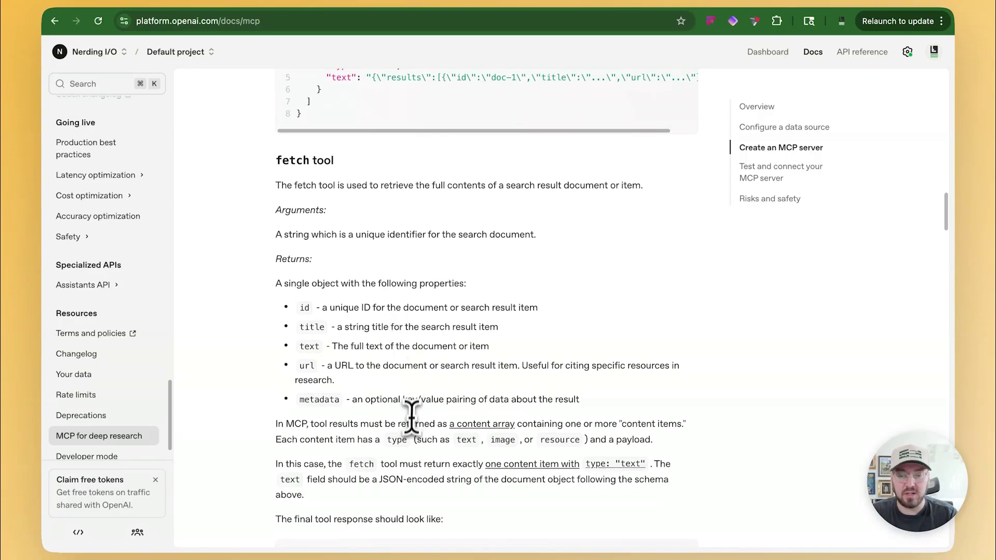
pyautogui.scroll(8, 332, 400)
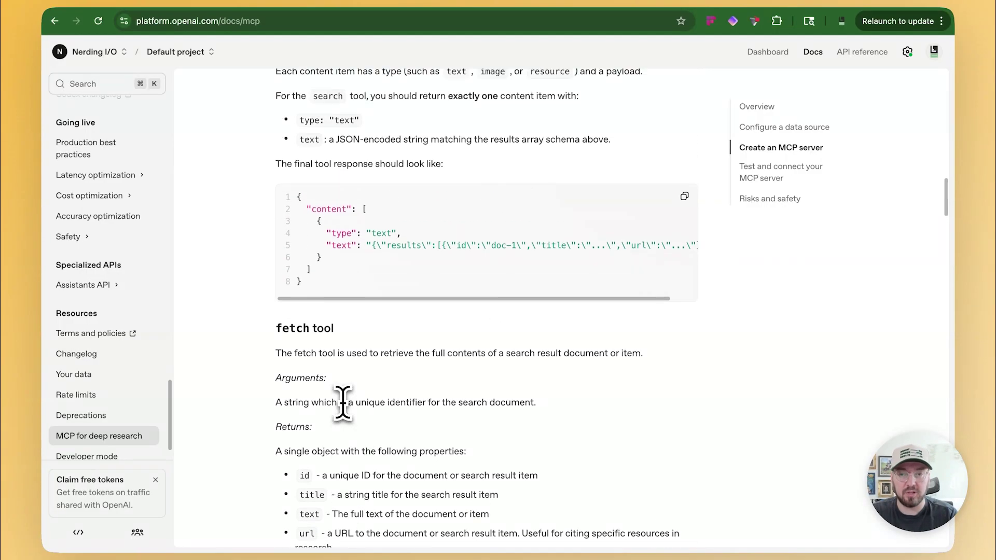
pyautogui.scroll(2, 343, 403)
pyautogui.scroll(-7, 343, 403)
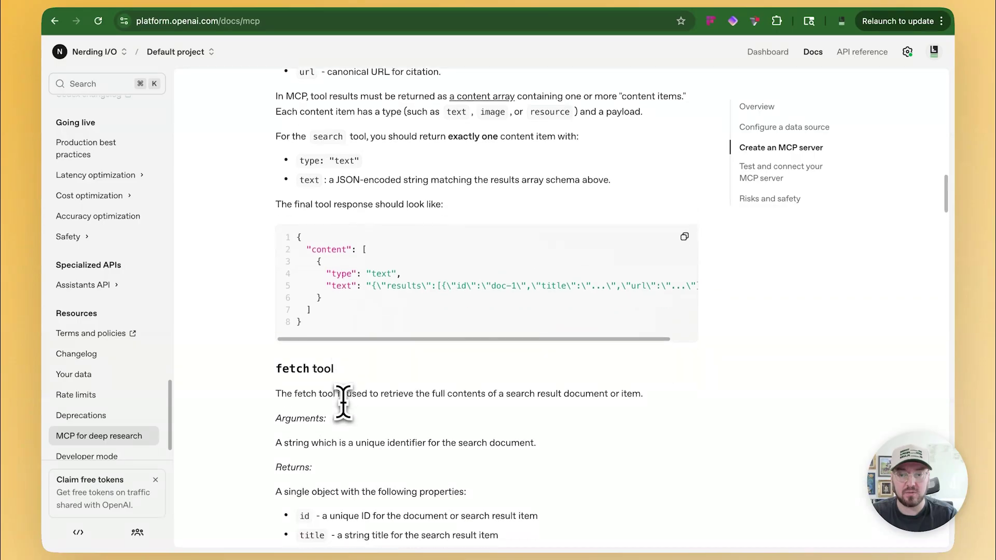
pyautogui.scroll(-2, 343, 402)
pyautogui.moveTo(305, 441); pyautogui.dragTo(352, 441)
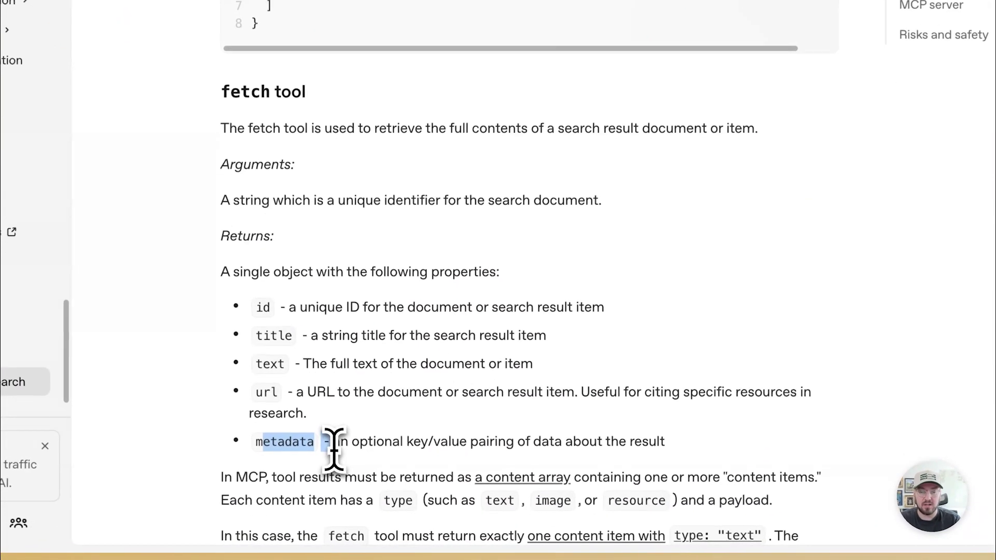
pyautogui.scroll(-2, 333, 447)
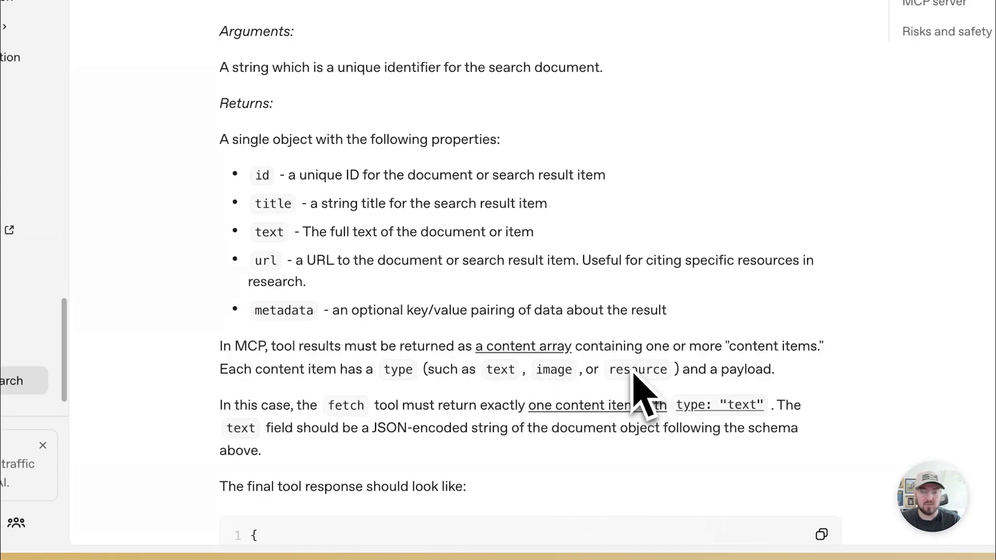
pyautogui.scroll(-4, 638, 389)
pyautogui.scroll(-3, 642, 555)
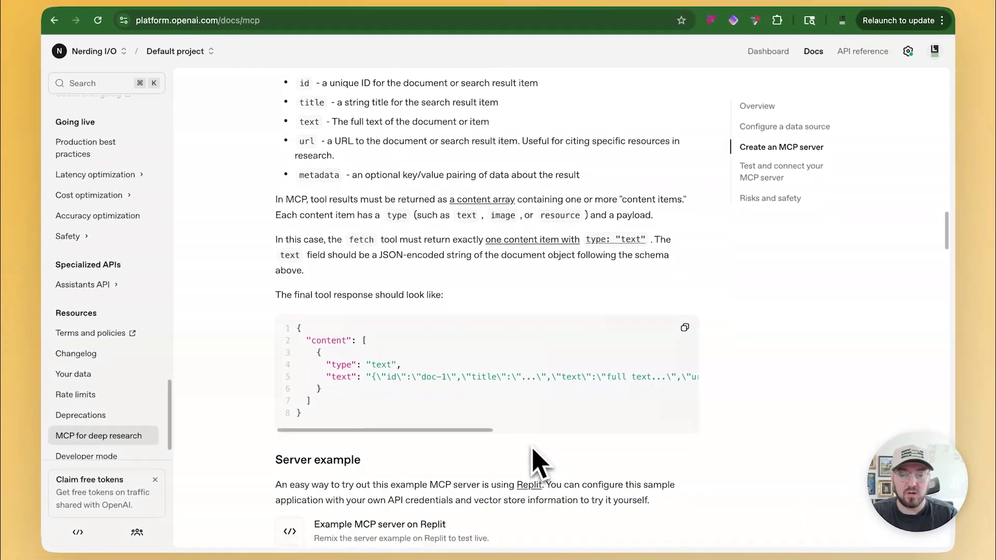
pyautogui.scroll(-4, 540, 464)
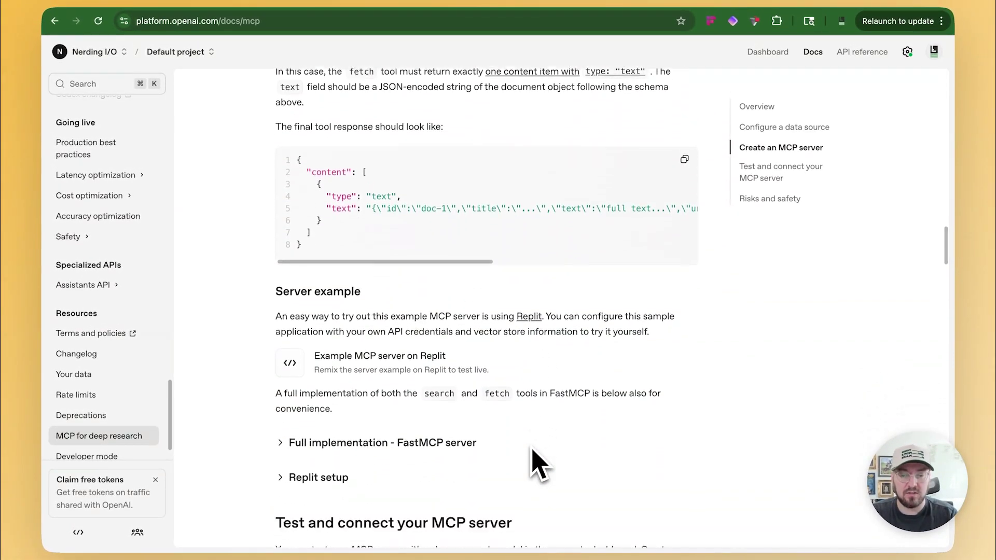
pyautogui.scroll(-1, 539, 464)
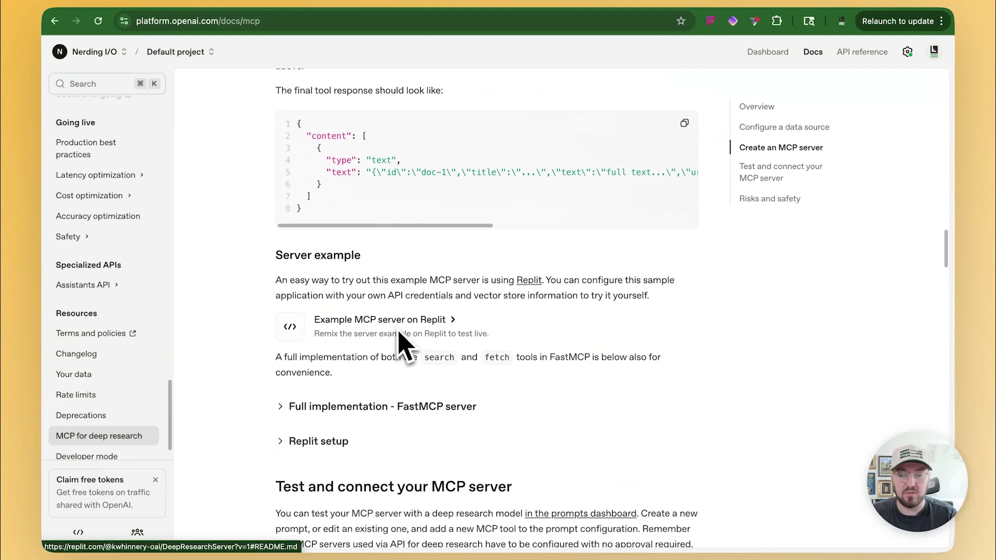
pyautogui.scroll(-8, 399, 410)
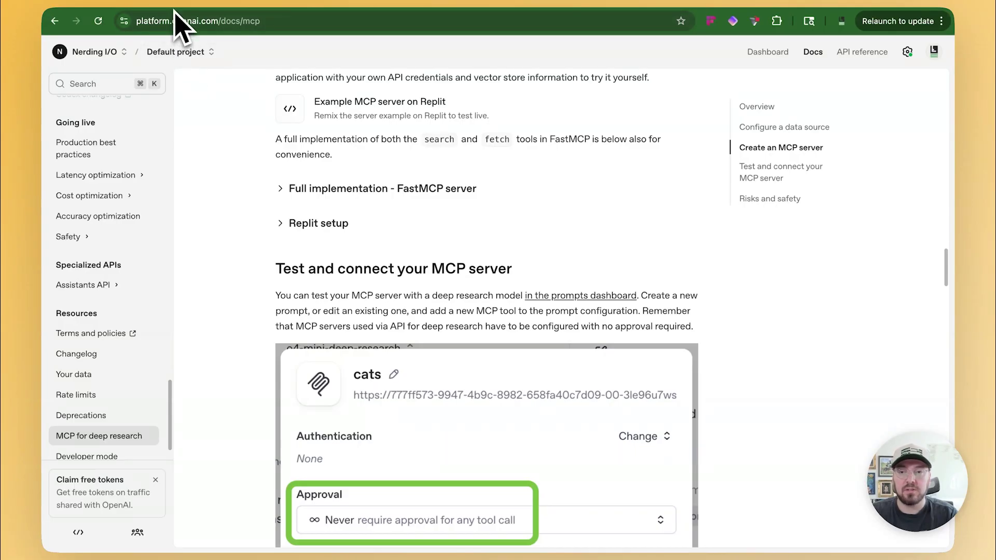
# Bring up Vercel's Deploy MCP servers docs and scroll through its template list.
pyautogui.hotkey('ctrl', 'Tab')
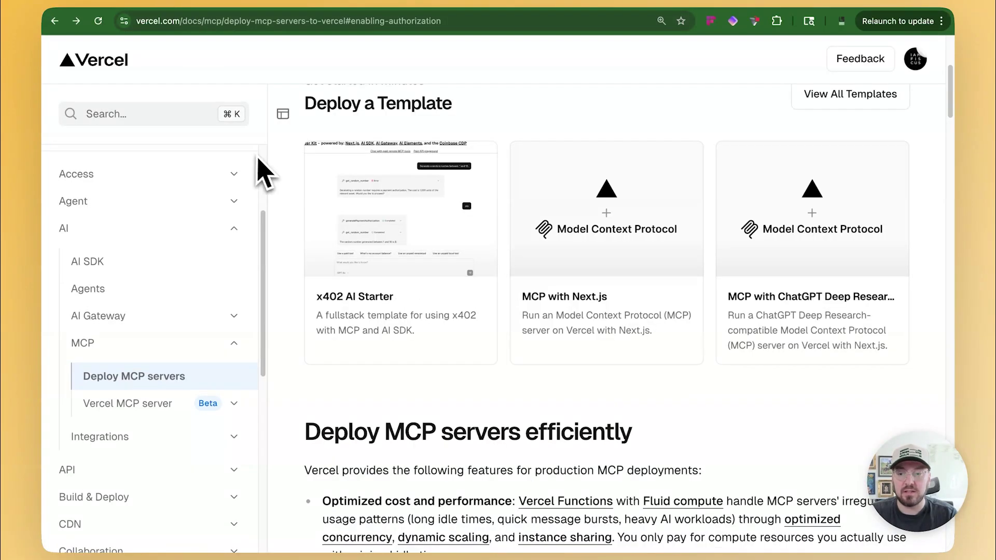
pyautogui.scroll(5, 349, 218)
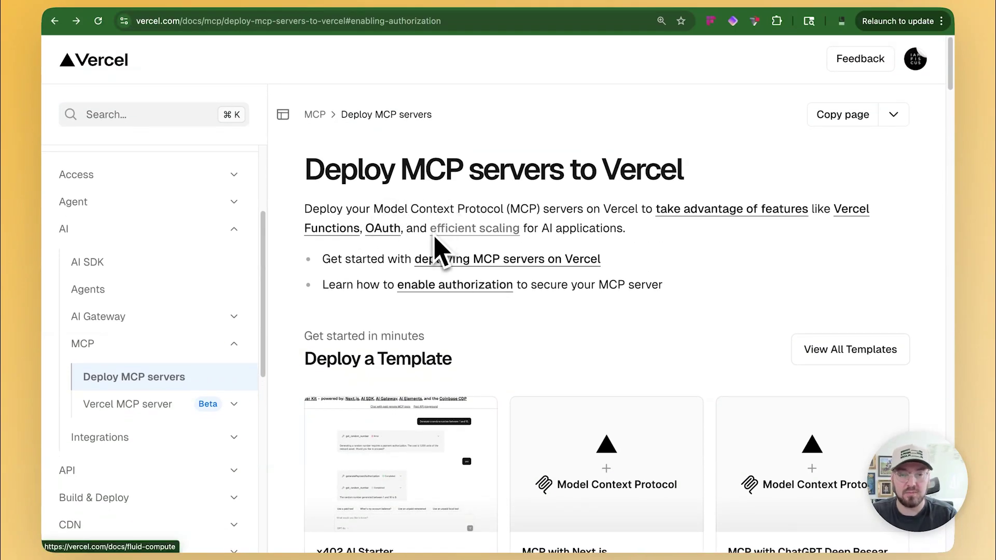
pyautogui.scroll(-5, 550, 228)
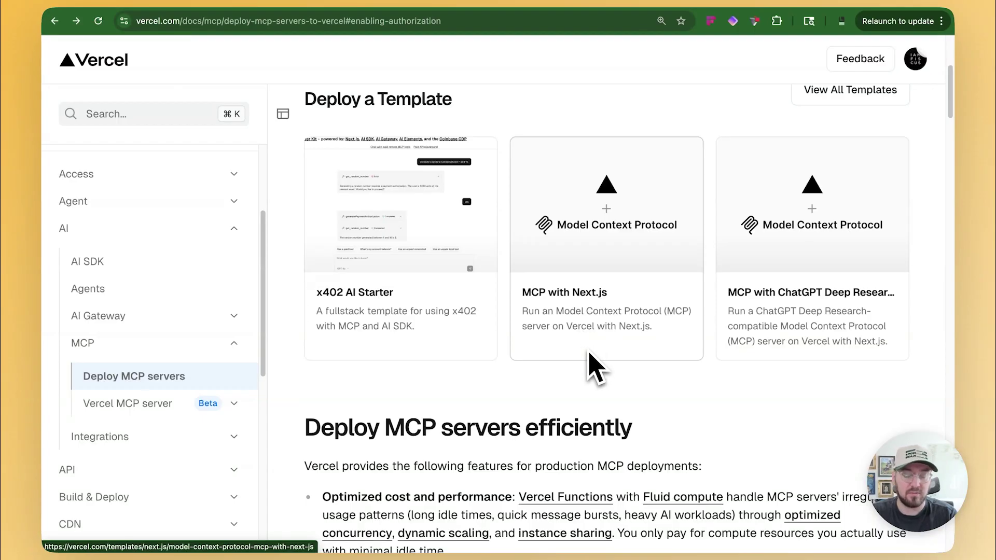
pyautogui.scroll(-1, 594, 363)
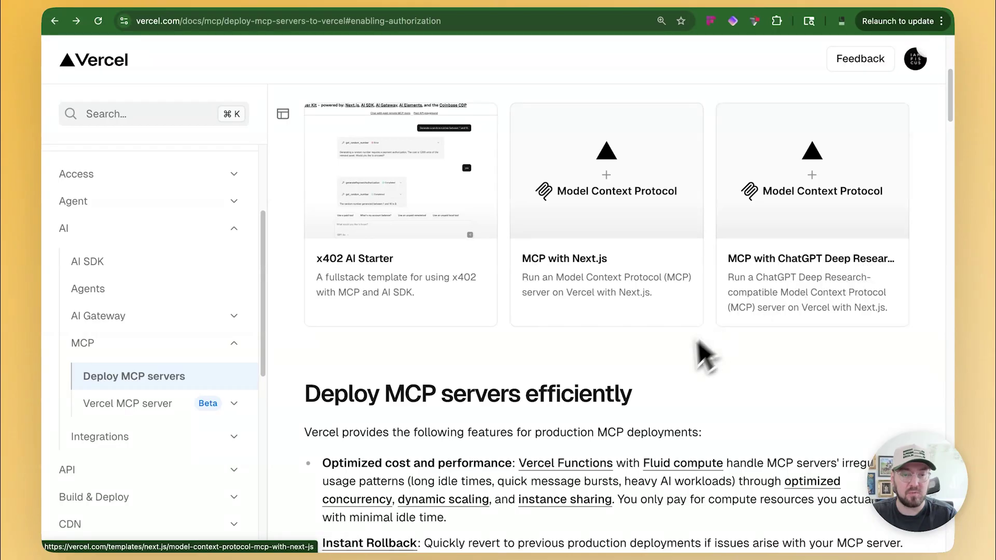
pyautogui.scroll(-1, 675, 384)
pyautogui.scroll(-2, 674, 384)
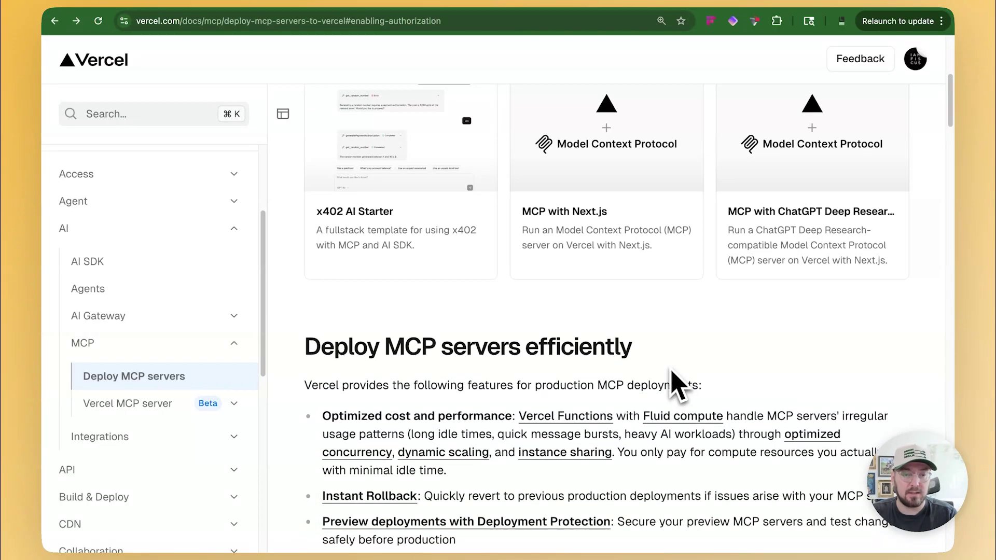
pyautogui.scroll(-2, 675, 384)
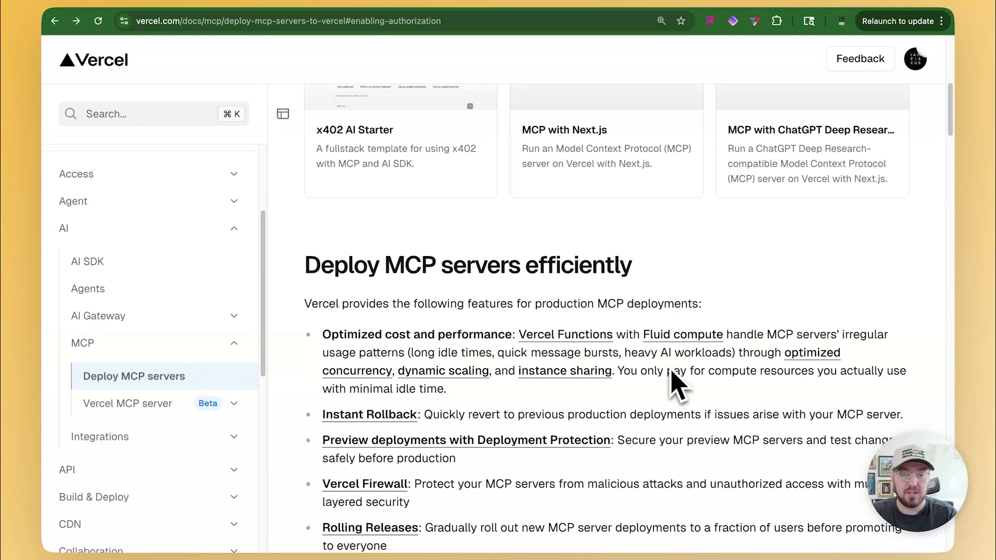
# Scroll to the mcp-handler route.ts example and highlight its export line.
pyautogui.scroll(-1, 675, 384)
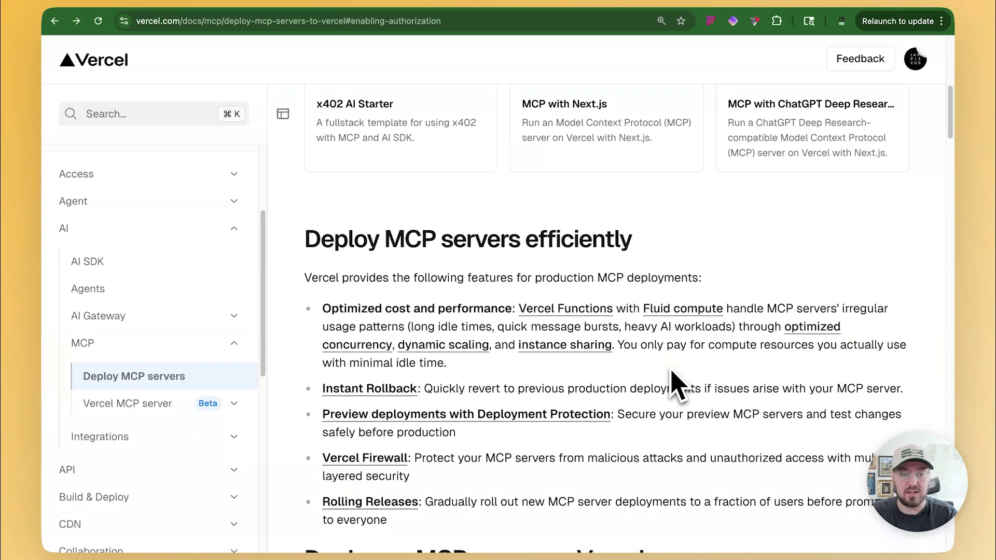
pyautogui.scroll(-12, 675, 384)
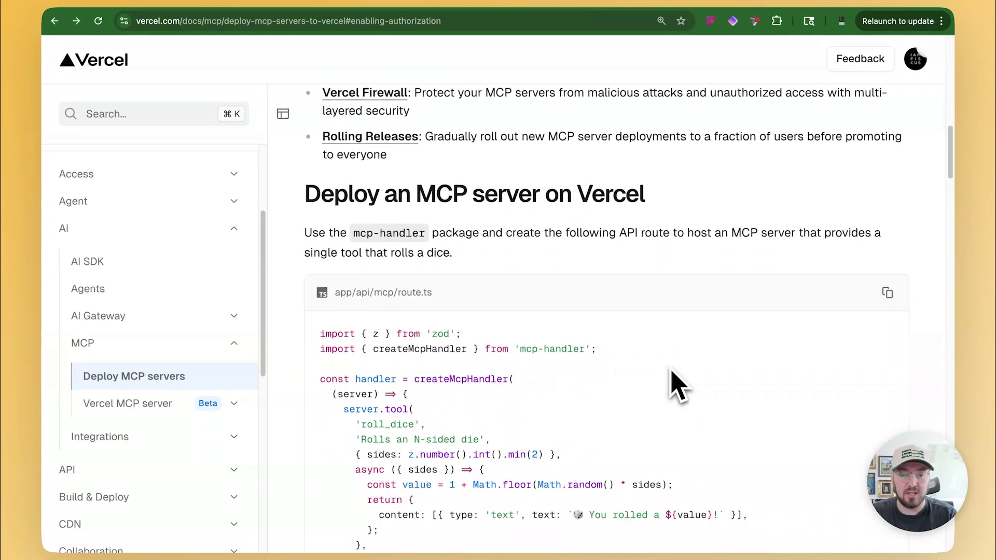
pyautogui.scroll(-3, 675, 384)
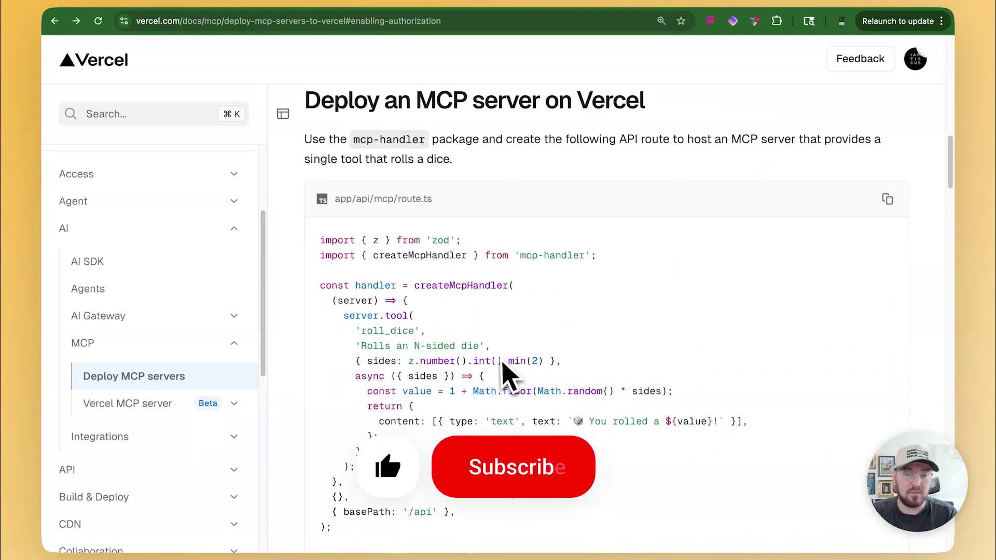
pyautogui.scroll(-2, 472, 329)
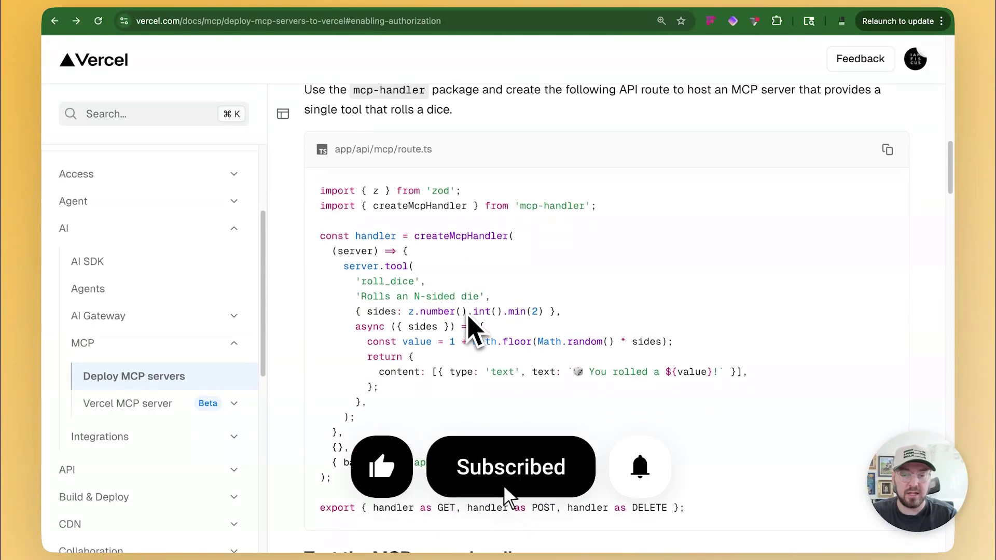
pyautogui.moveTo(684, 508); pyautogui.dragTo(324, 509)
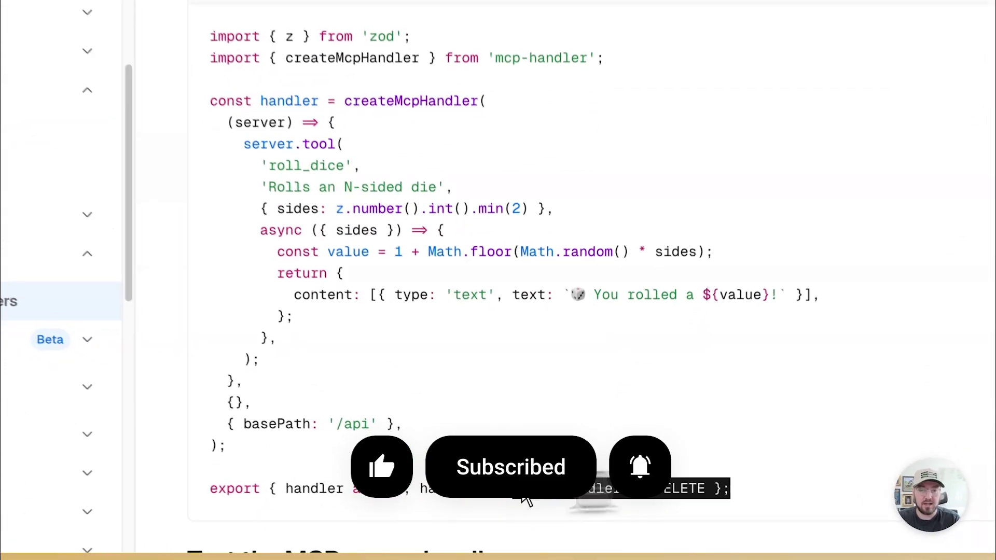
pyautogui.moveTo(255, 496); pyautogui.dragTo(247, 496)
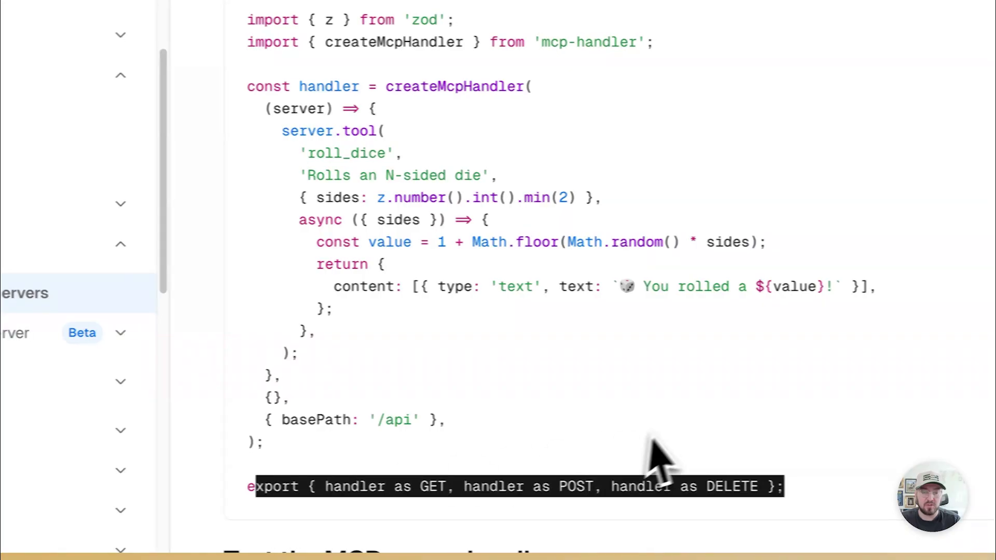
pyautogui.click(612, 469)
pyautogui.scroll(-6, 422, 484)
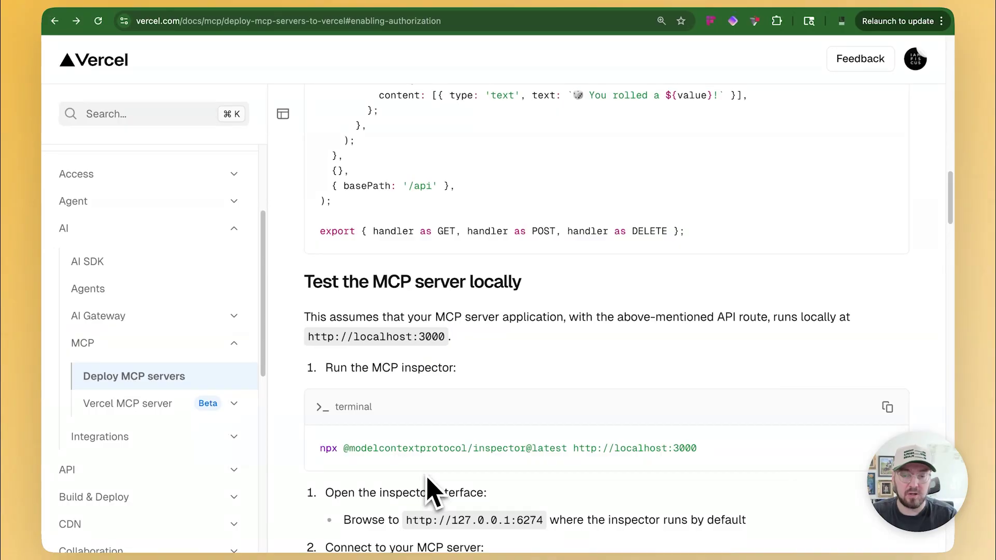
pyautogui.scroll(-5, 432, 493)
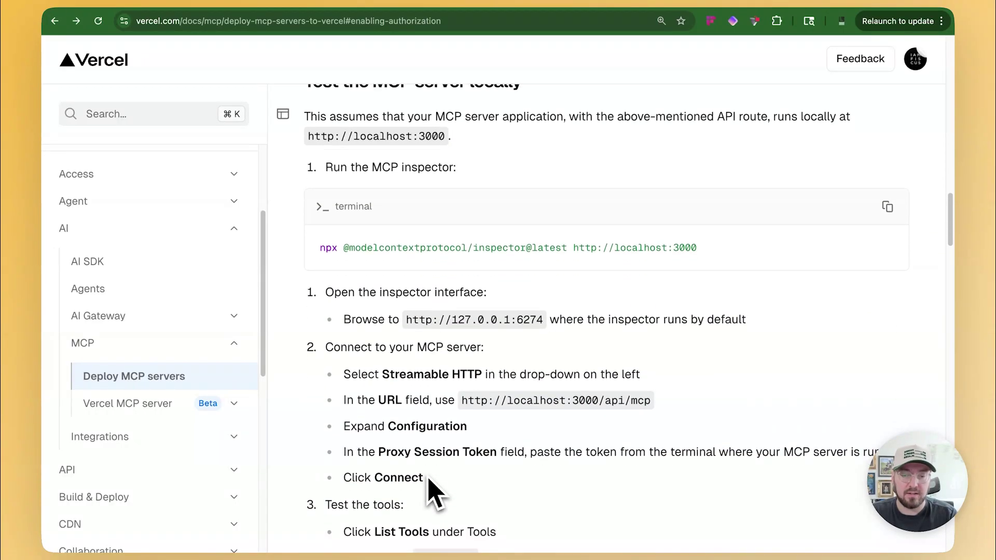
pyautogui.scroll(-6, 431, 493)
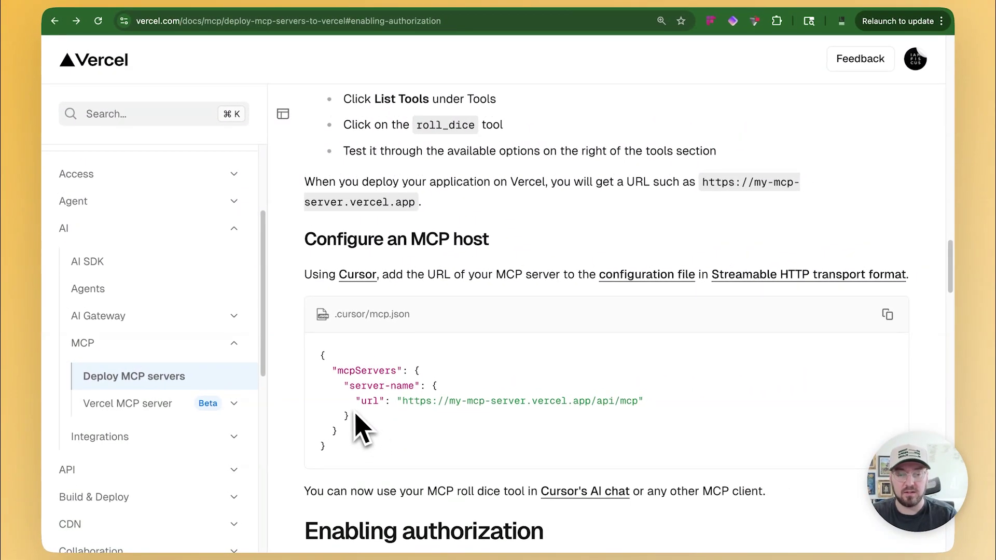
pyautogui.scroll(-3, 394, 425)
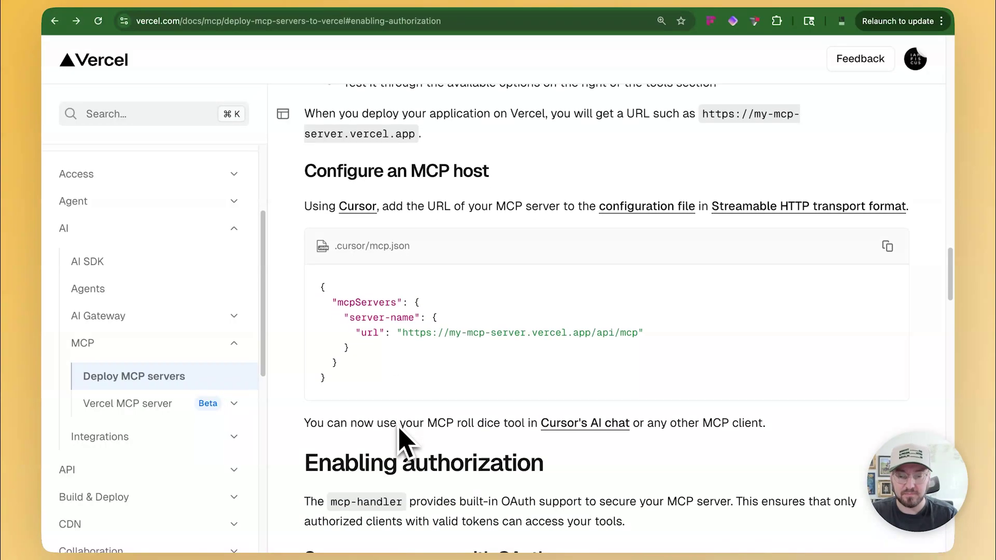
pyautogui.scroll(-5, 400, 441)
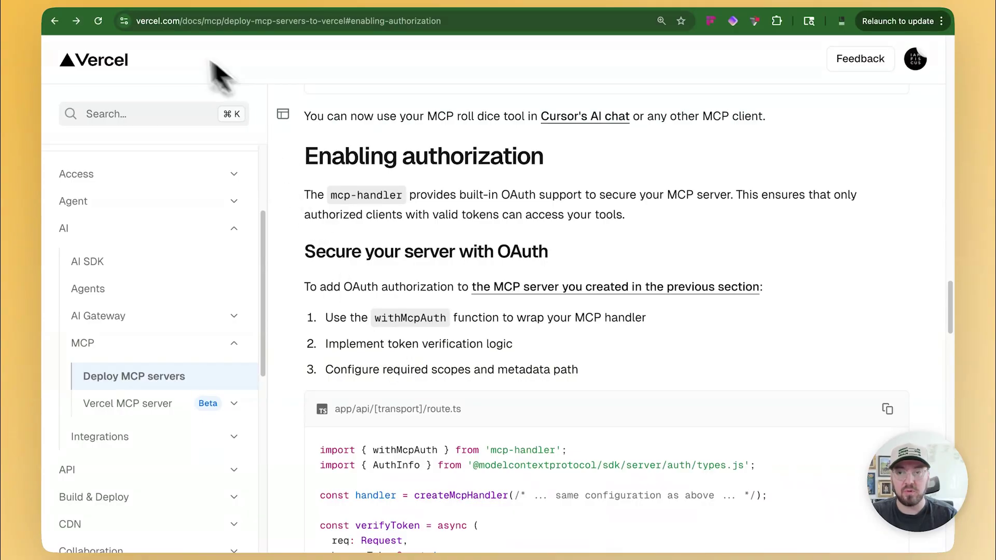
# Connect the Boilerplate connector and review its echo, paid_echo, fetch and search actions.
pyautogui.click(117, 6)
pyautogui.click(423, 399)
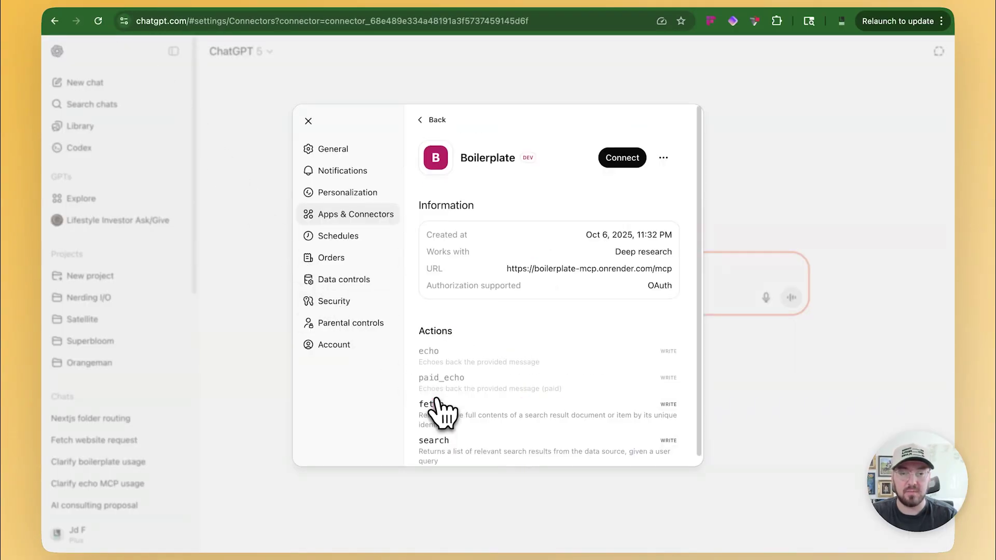
pyautogui.click(626, 158)
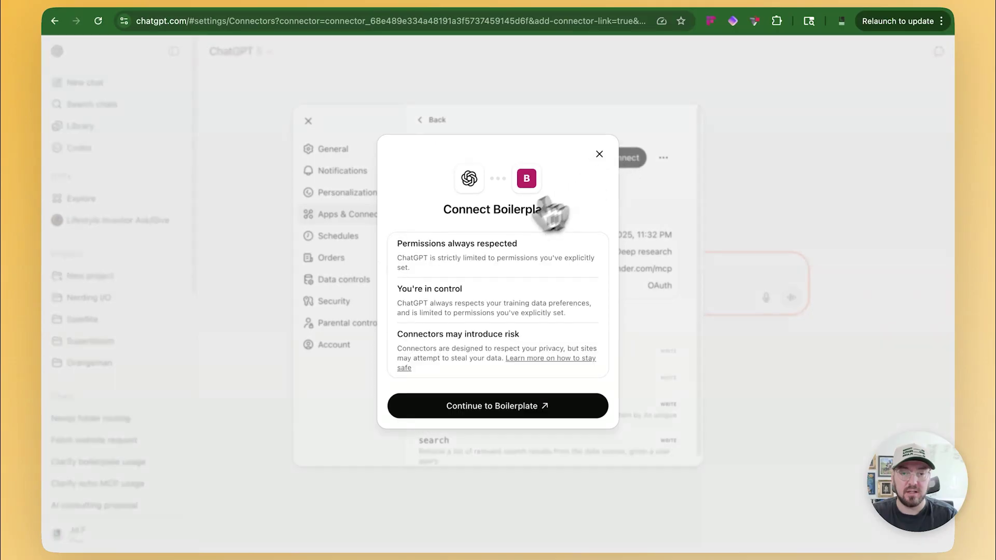
pyautogui.click(494, 408)
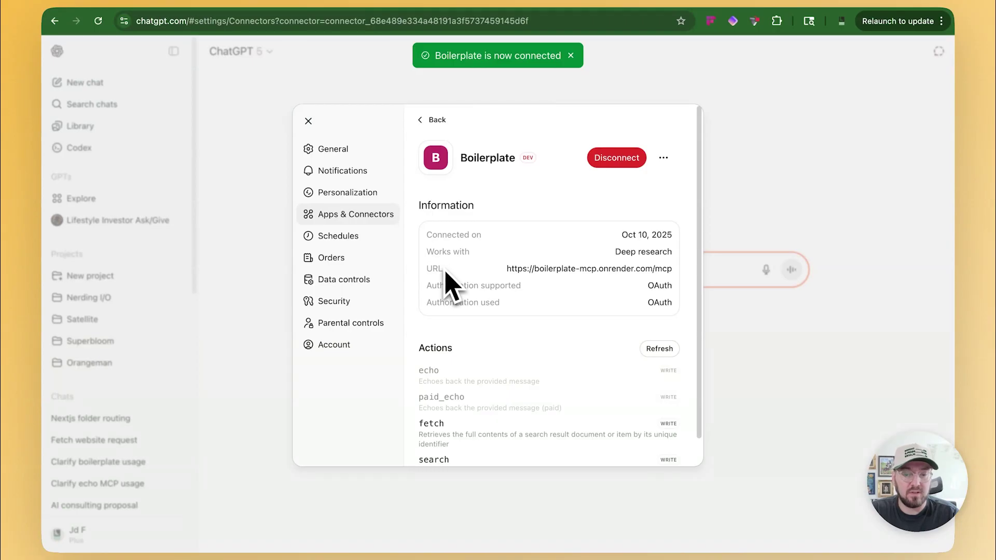
pyautogui.scroll(-2, 448, 282)
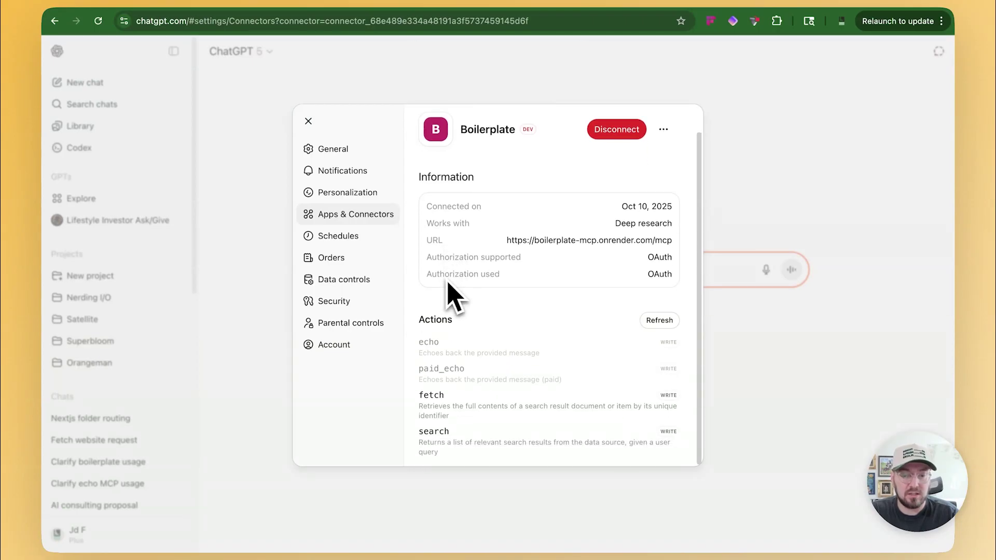
pyautogui.click(450, 397)
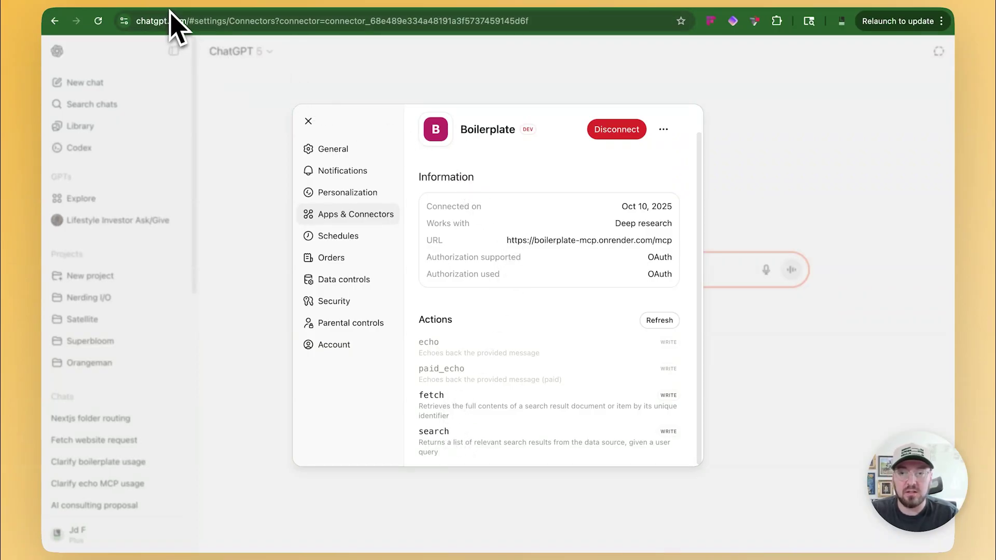
pyautogui.click(201, 4)
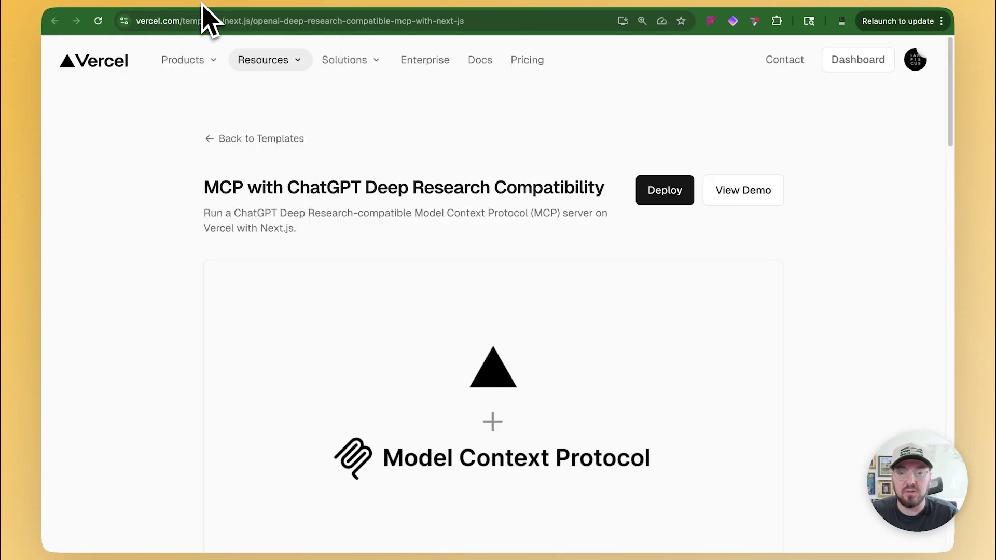
# Open the 'MCP with ChatGPT Deep Research' template from Vercel's MCP docs.
pyautogui.click(174, 4)
pyautogui.scroll(20, 423, 200)
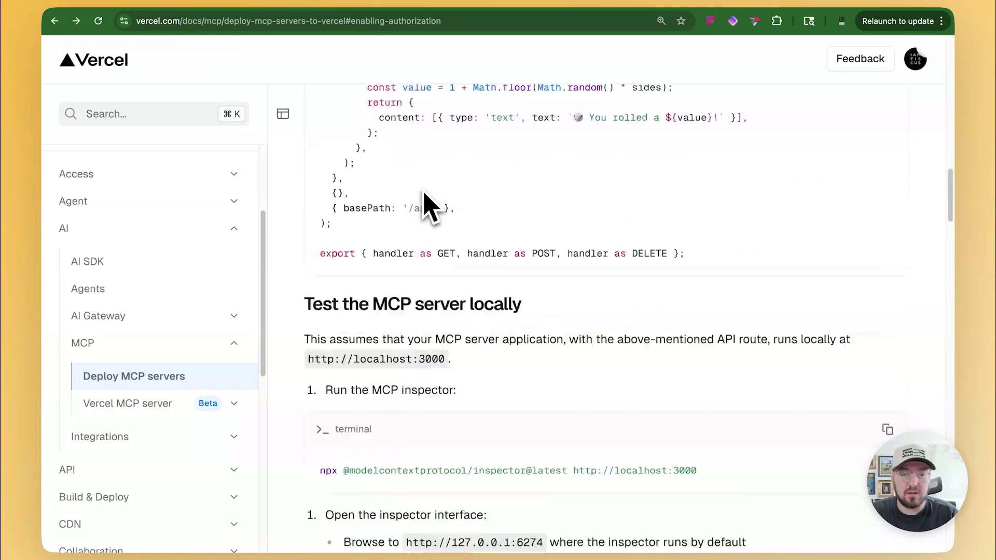
pyautogui.scroll(4, 425, 197)
pyautogui.scroll(-7, 429, 200)
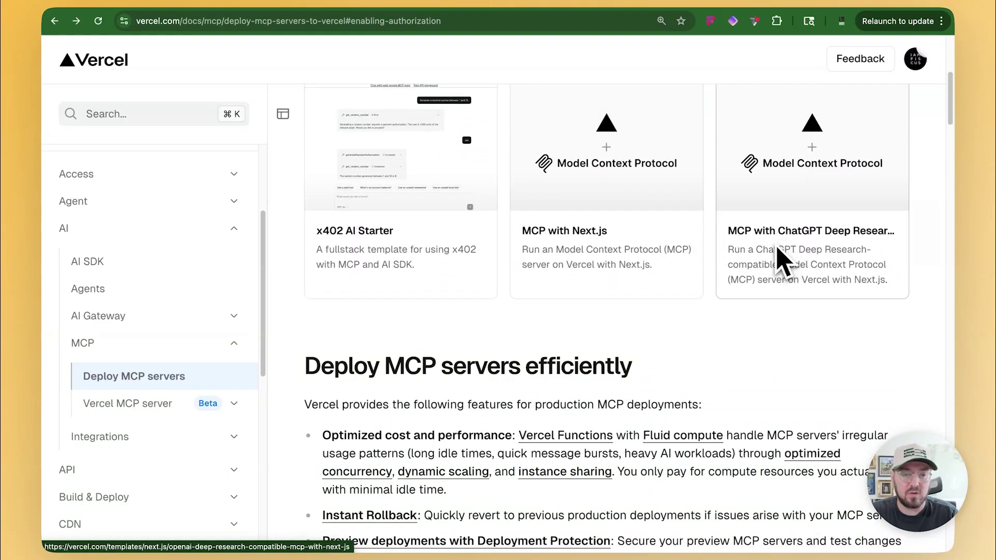
pyautogui.scroll(1, 784, 265)
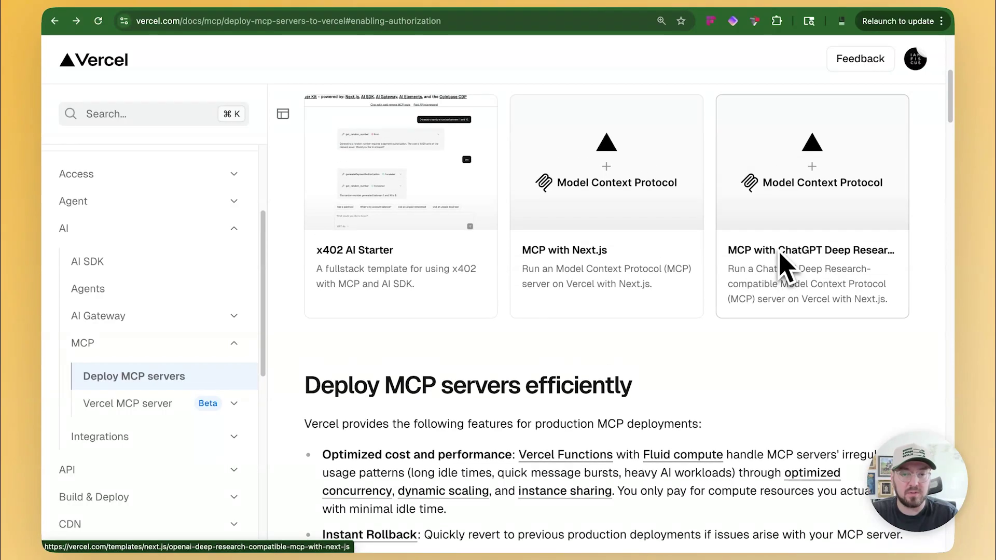
pyautogui.click(784, 287)
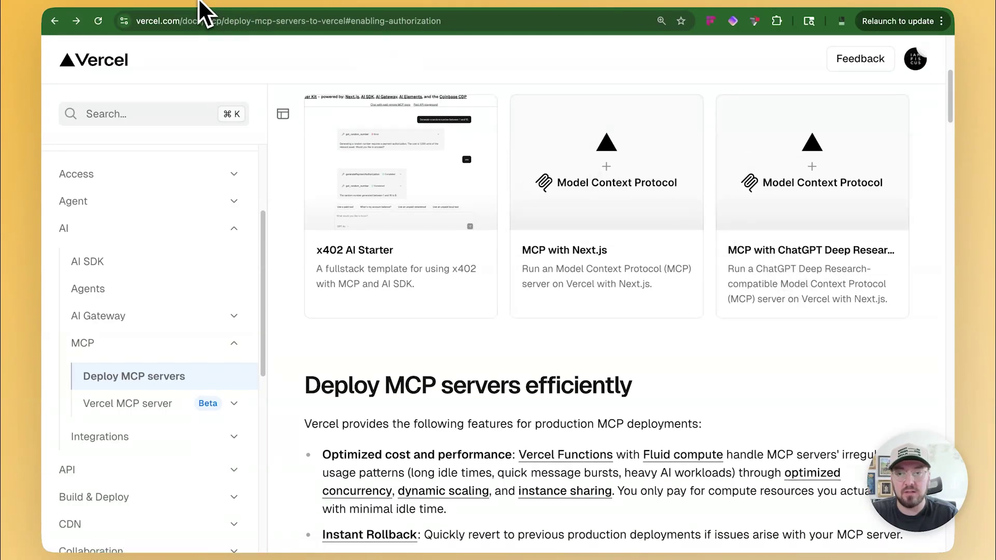
# Scroll to the template's vercel-labs/deep-research-server GitHub link and follow it.
pyautogui.scroll(-3, 456, 260)
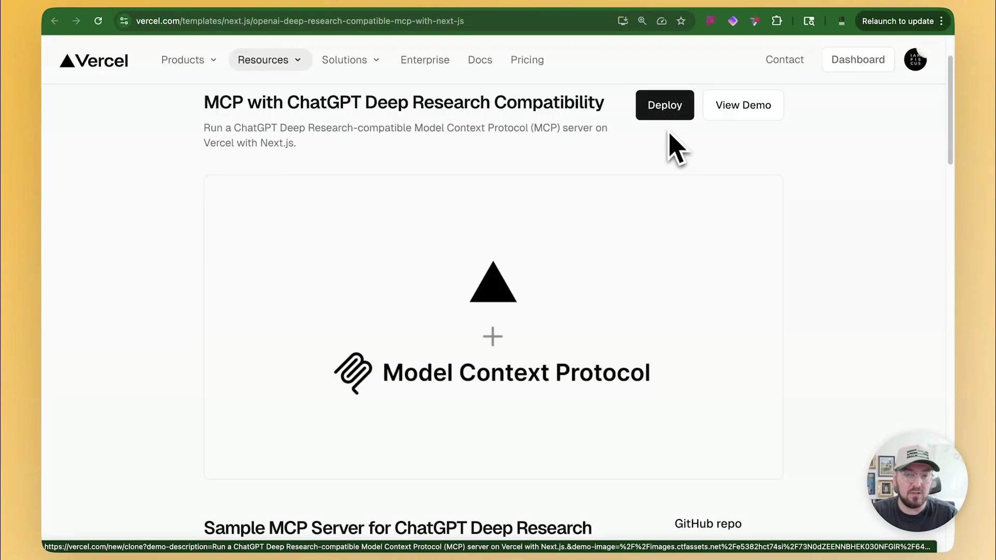
pyautogui.scroll(-1, 674, 197)
pyautogui.scroll(-2, 663, 239)
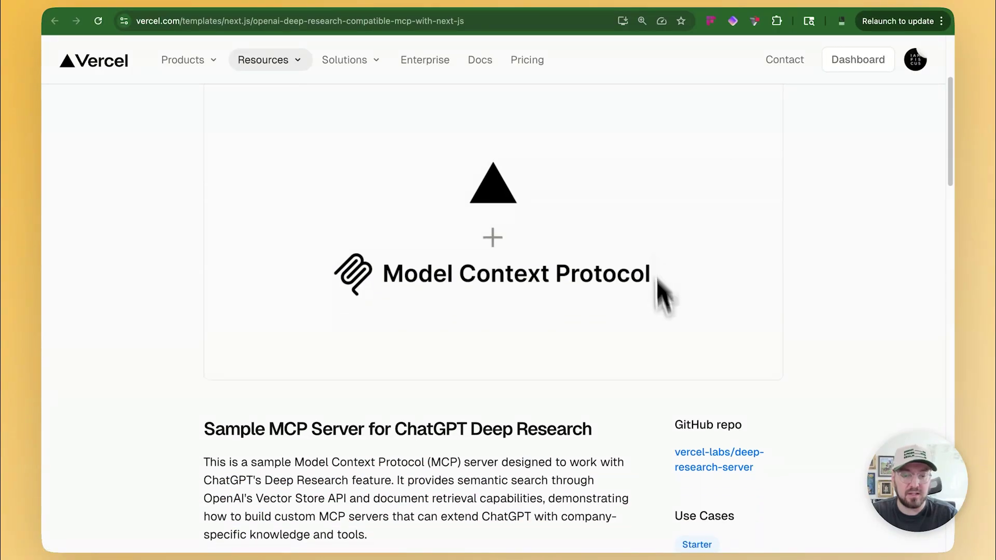
pyautogui.click(712, 469)
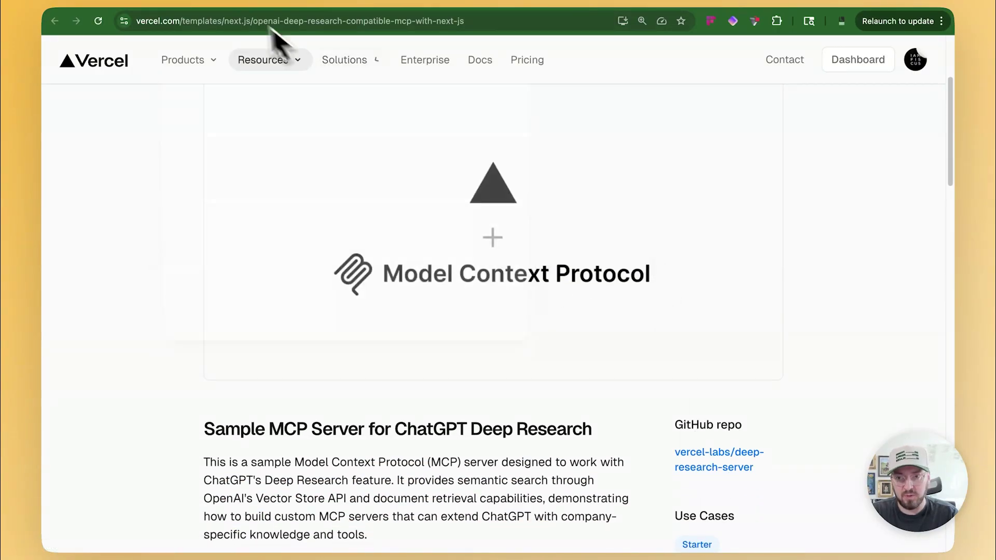
# Open app/mcp/route.ts in the deep-research-server repository.
pyautogui.scroll(-1, 232, 216)
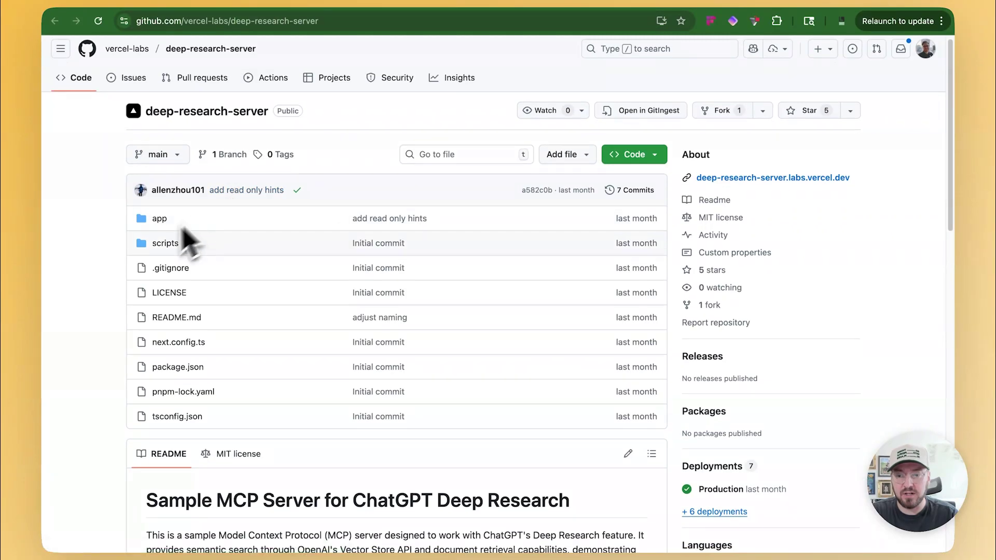
pyautogui.scroll(-2, 83, 319)
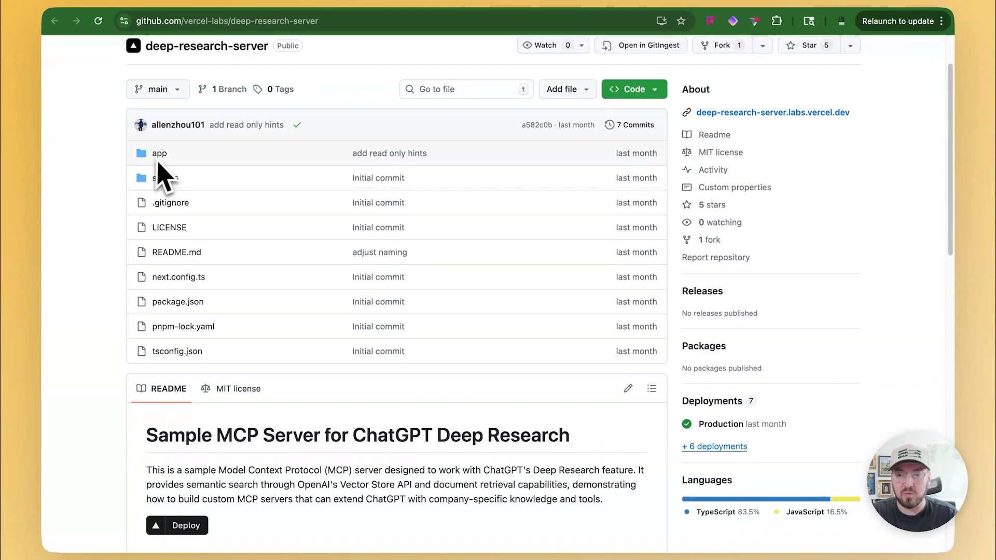
pyautogui.click(159, 154)
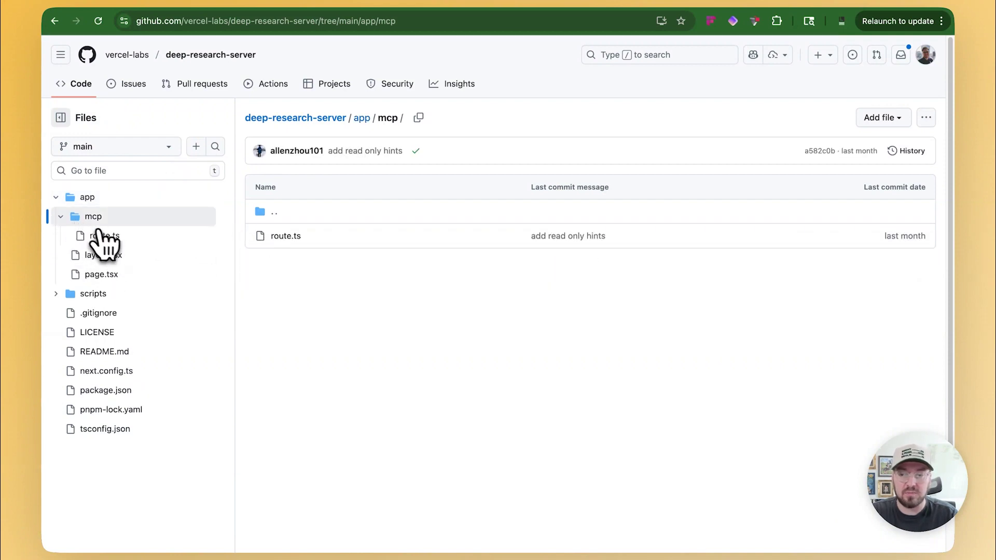
pyautogui.click(103, 236)
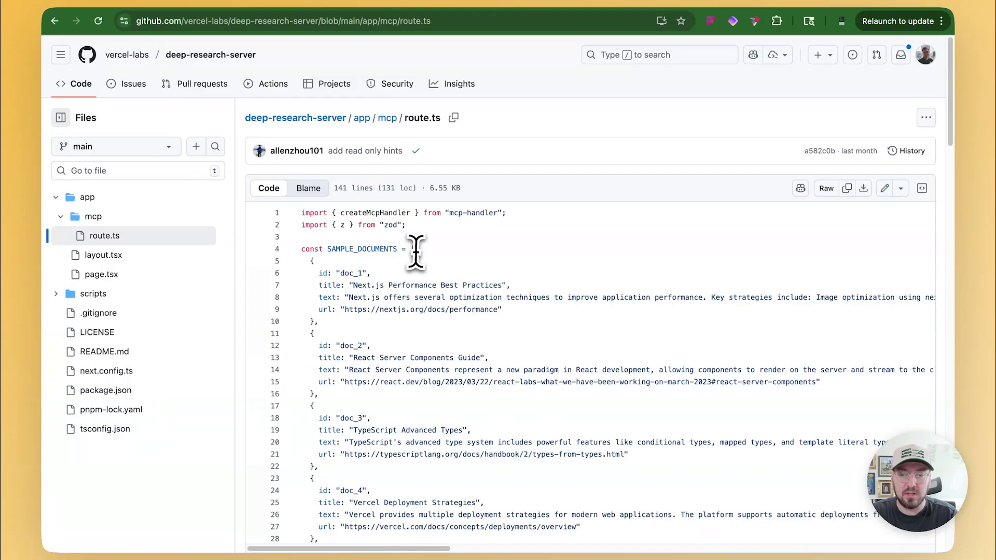
# Inspect the SAMPLE_DOCUMENTS array and its first document's url line.
pyautogui.scroll(-5, 417, 243)
pyautogui.scroll(1, 416, 250)
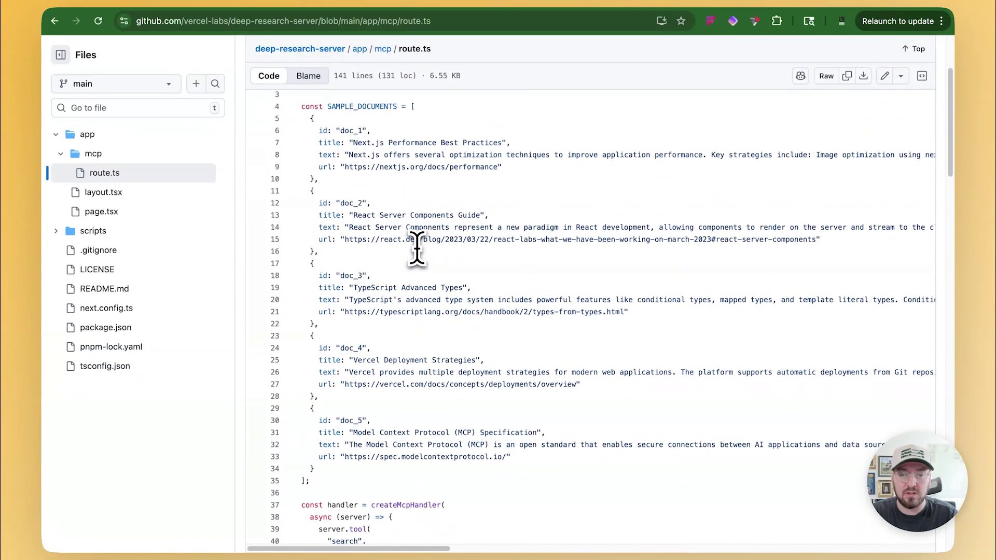
pyautogui.tripleClick(303, 110)
pyautogui.moveTo(303, 110); pyautogui.dragTo(332, 483)
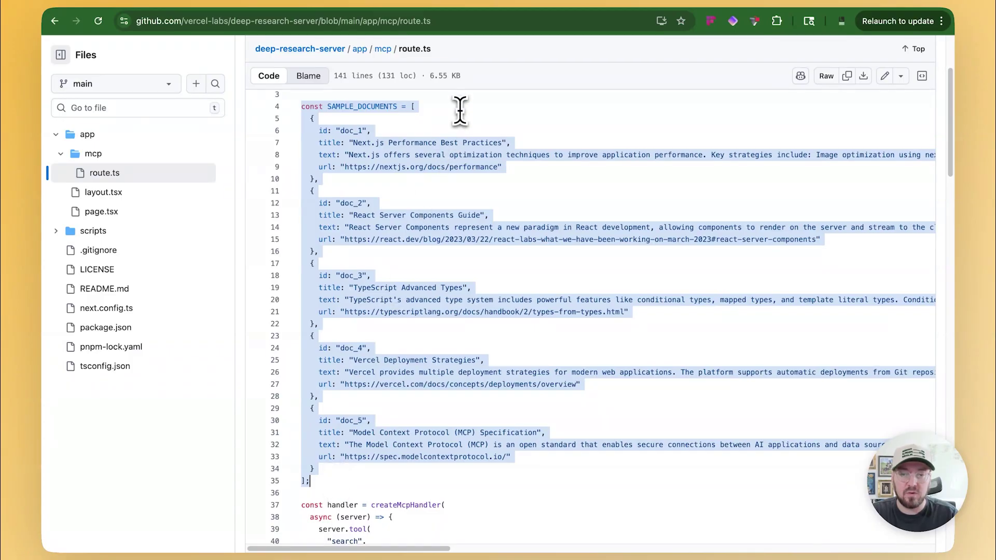
pyautogui.click(457, 106)
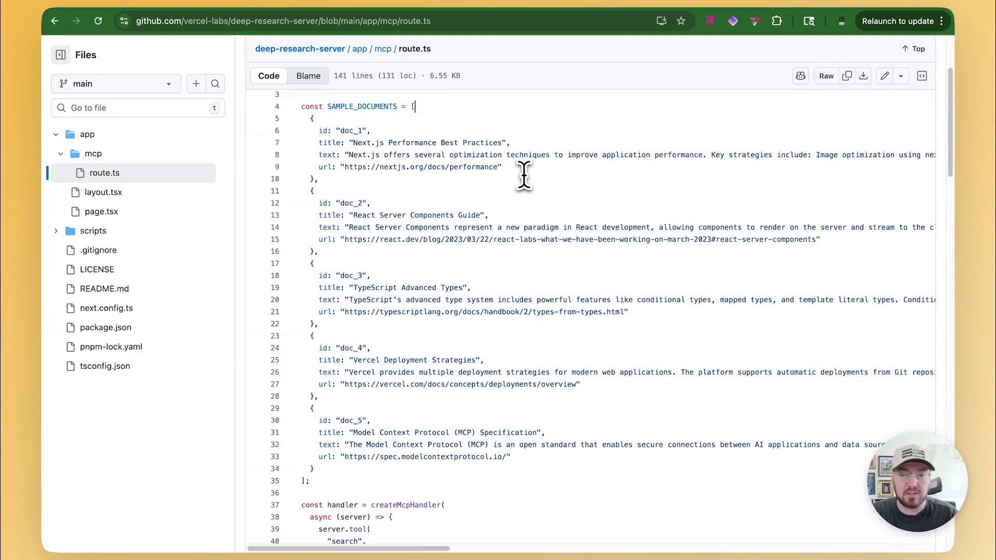
pyautogui.moveTo(524, 175); pyautogui.dragTo(319, 174)
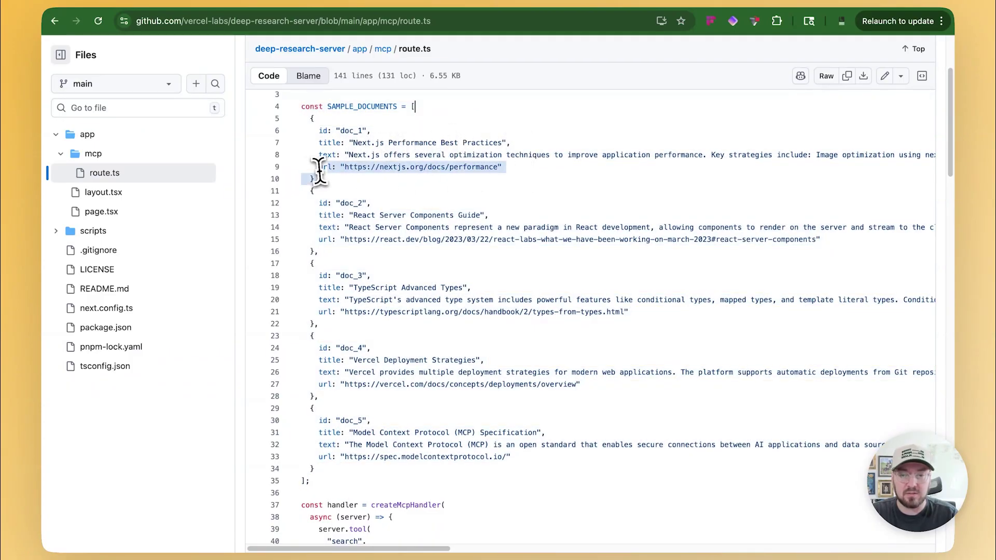
pyautogui.click(361, 262)
# Review the search tool's scoring map and the fetch tool's Document ID description.
pyautogui.scroll(-5, 360, 262)
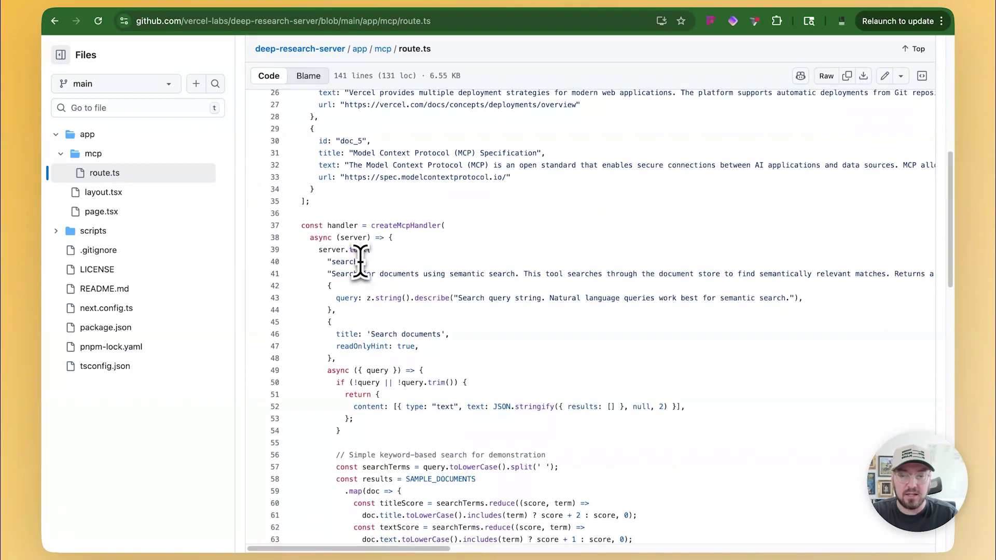
pyautogui.scroll(-2, 361, 262)
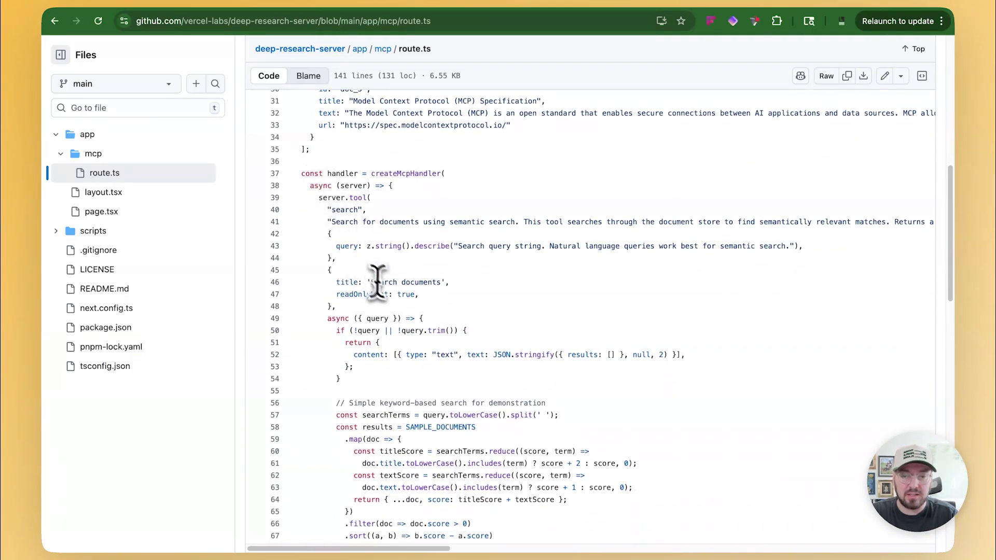
pyautogui.scroll(-4, 389, 290)
pyautogui.scroll(-4, 389, 290)
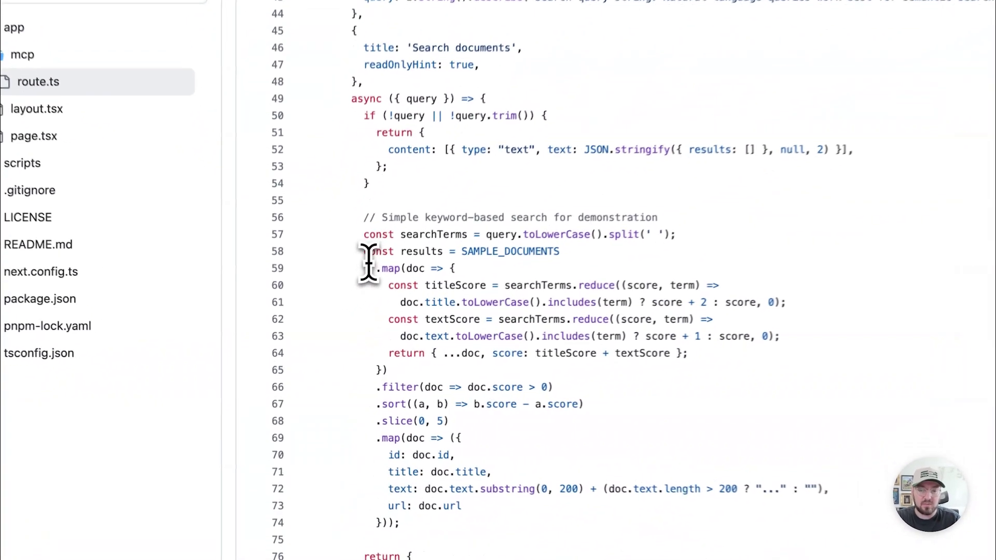
pyautogui.moveTo(370, 269); pyautogui.dragTo(430, 370)
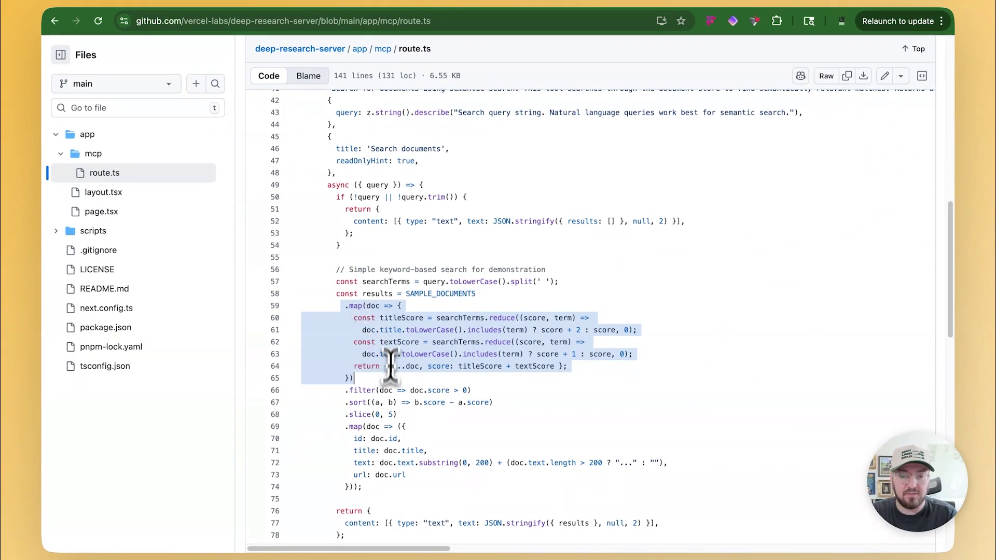
pyautogui.scroll(-5, 401, 429)
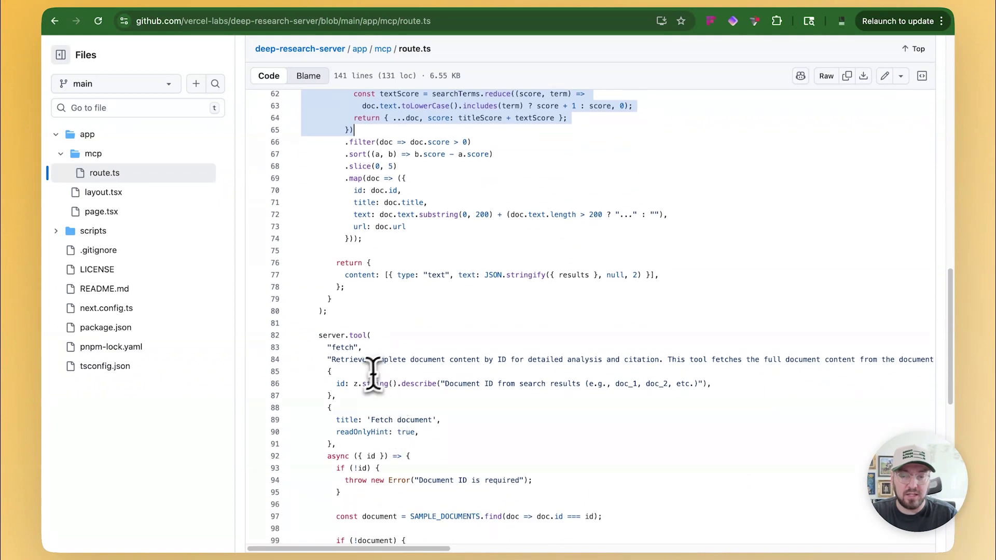
pyautogui.scroll(-1, 365, 389)
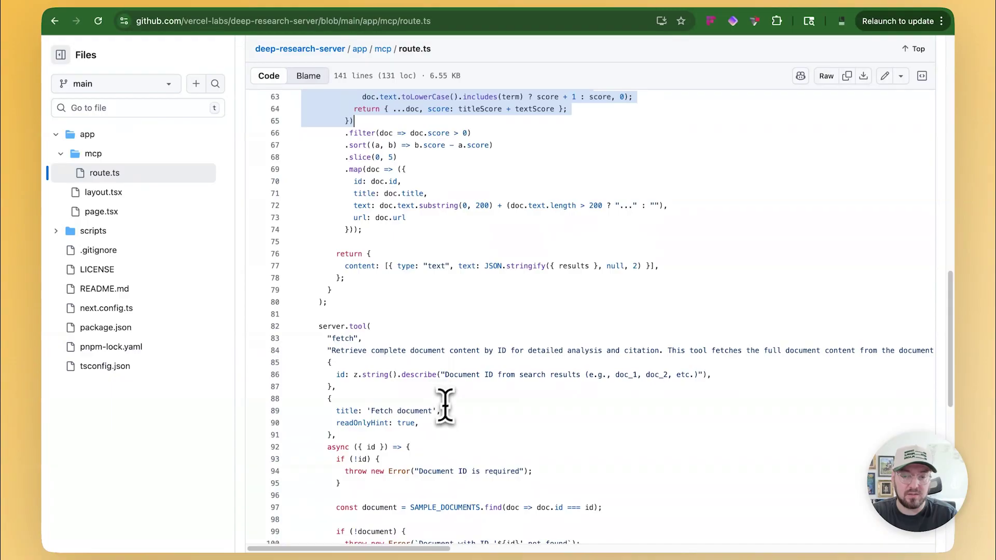
pyautogui.moveTo(492, 375); pyautogui.dragTo(449, 375)
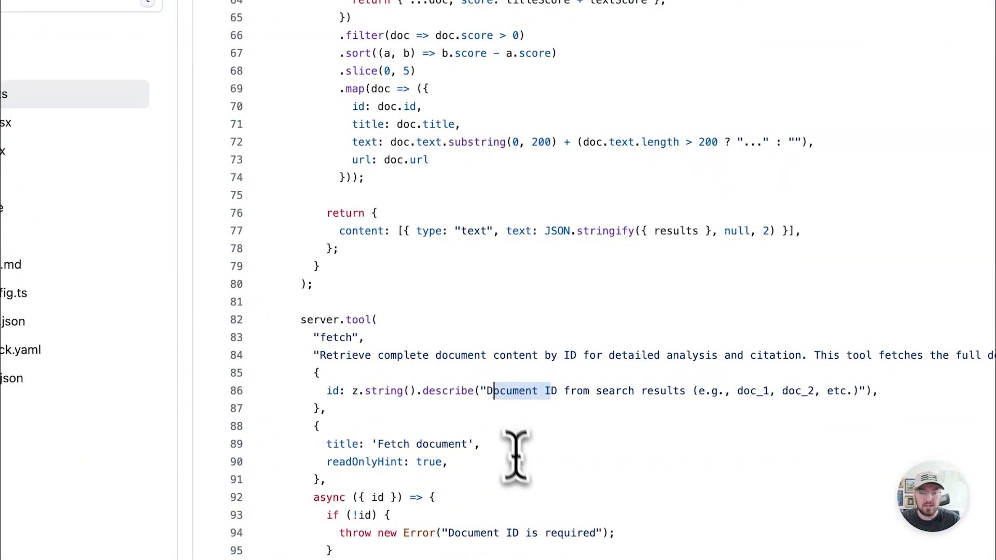
pyautogui.scroll(20, 500, 400)
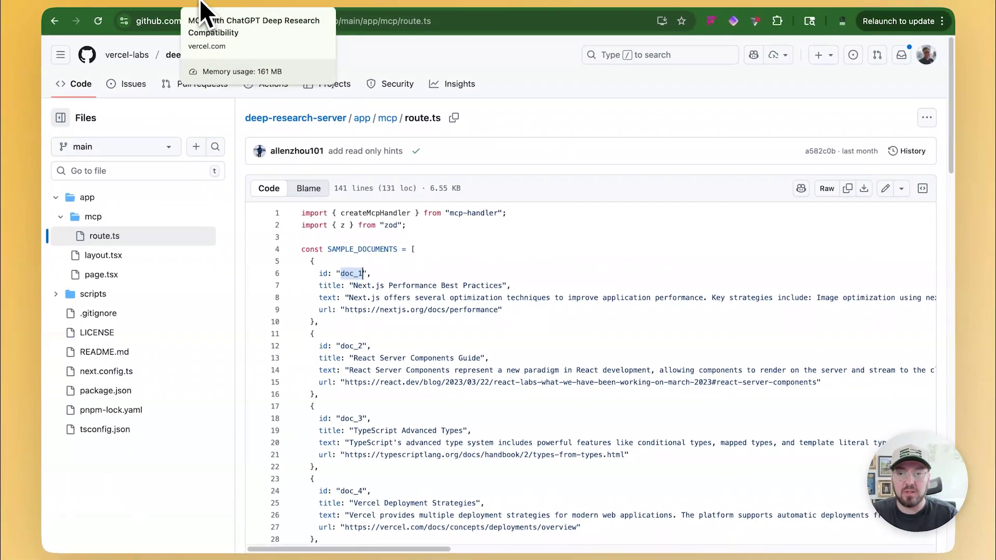
pyautogui.click(204, 6)
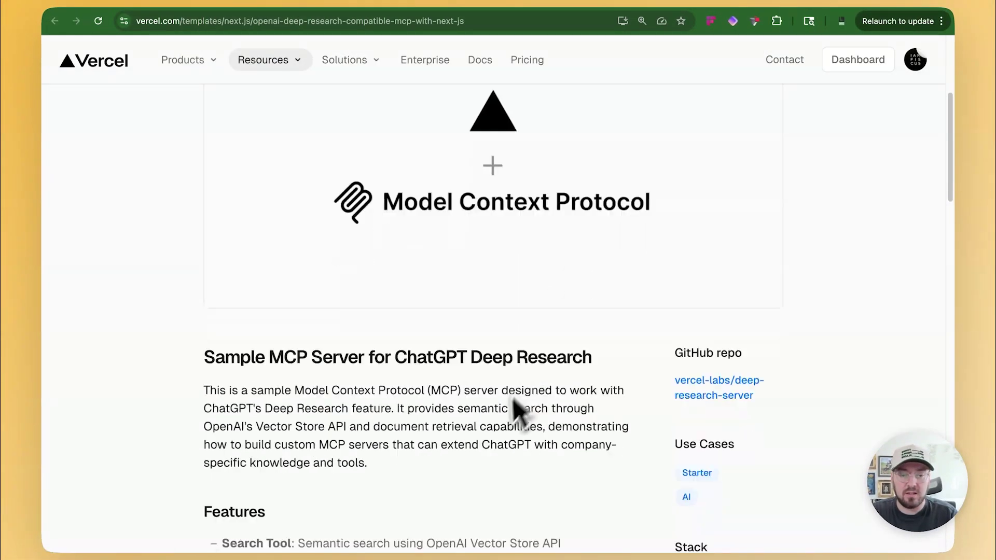
# Start deploying the Deep Research MCP template to Vercel.
pyautogui.scroll(-3, 503, 431)
pyautogui.scroll(1, 503, 438)
pyautogui.scroll(-1, 503, 438)
pyautogui.scroll(7, 501, 436)
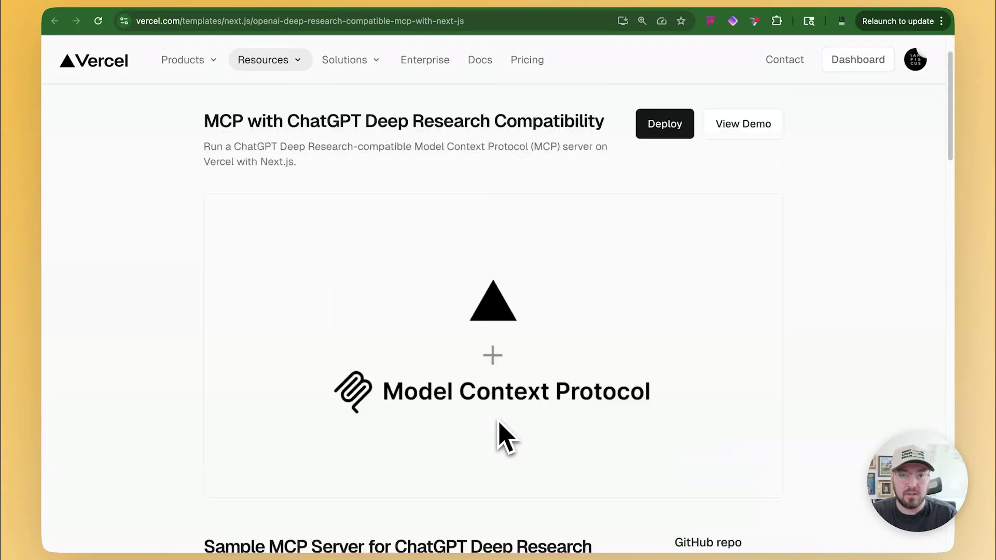
pyautogui.scroll(2, 501, 435)
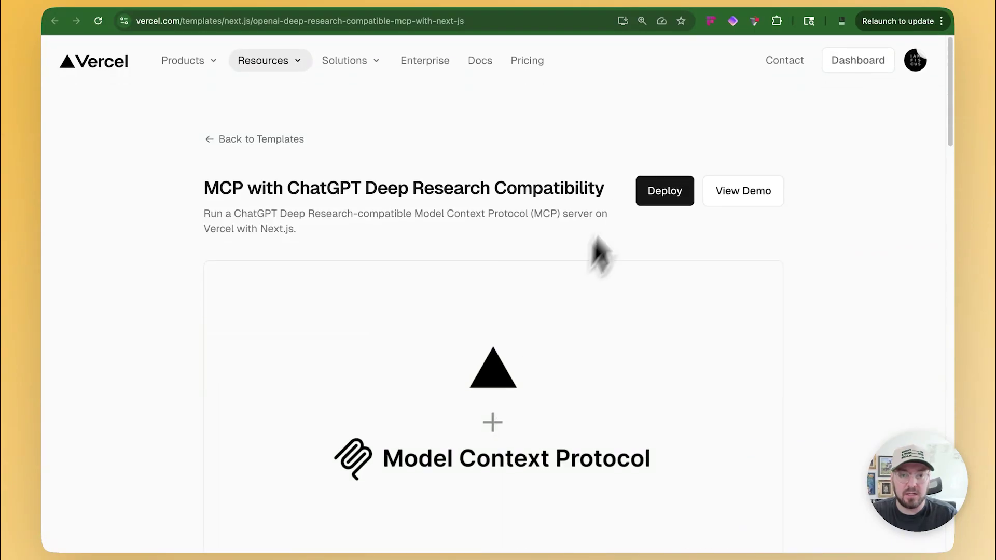
pyautogui.click(664, 200)
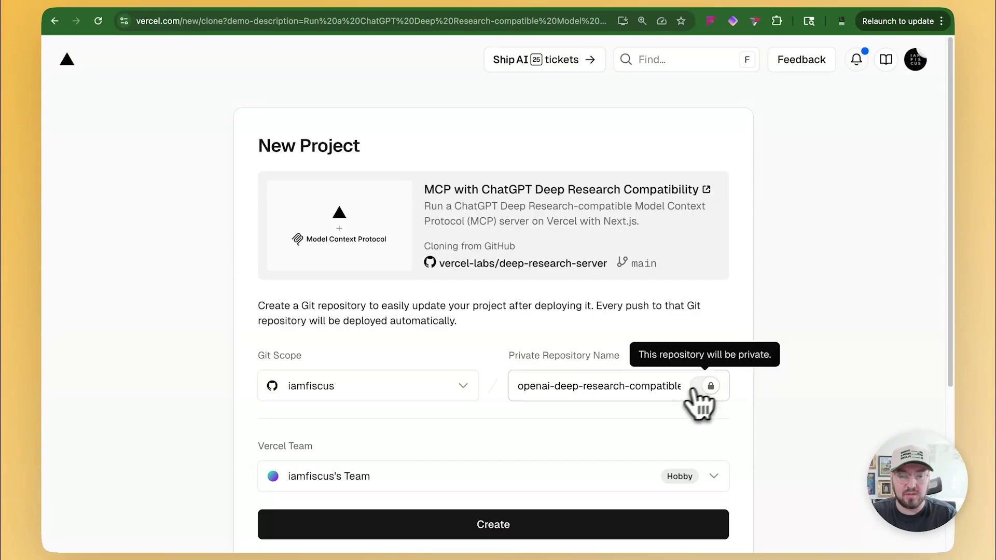
# Create the new project and view its Ready production deployment details.
pyautogui.scroll(-2, 549, 422)
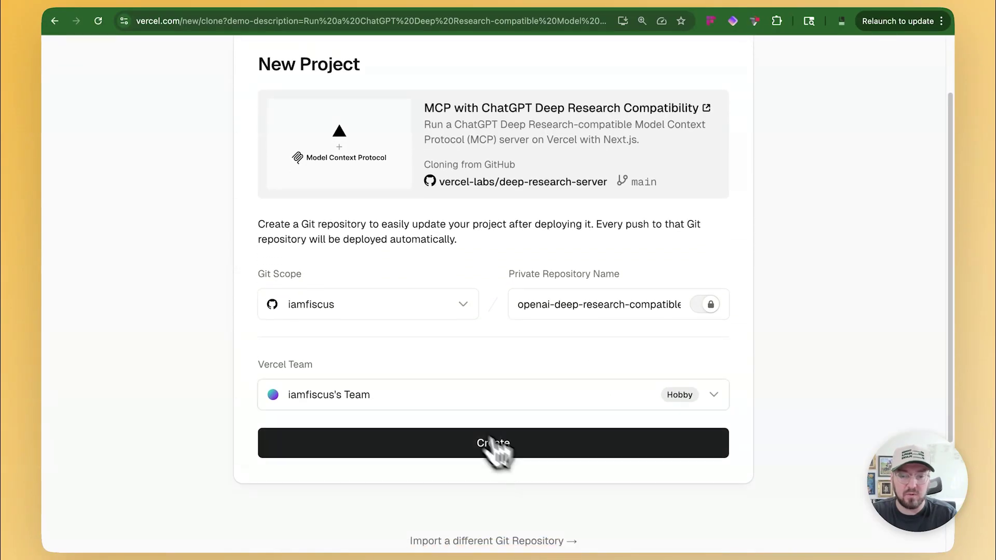
pyautogui.click(511, 442)
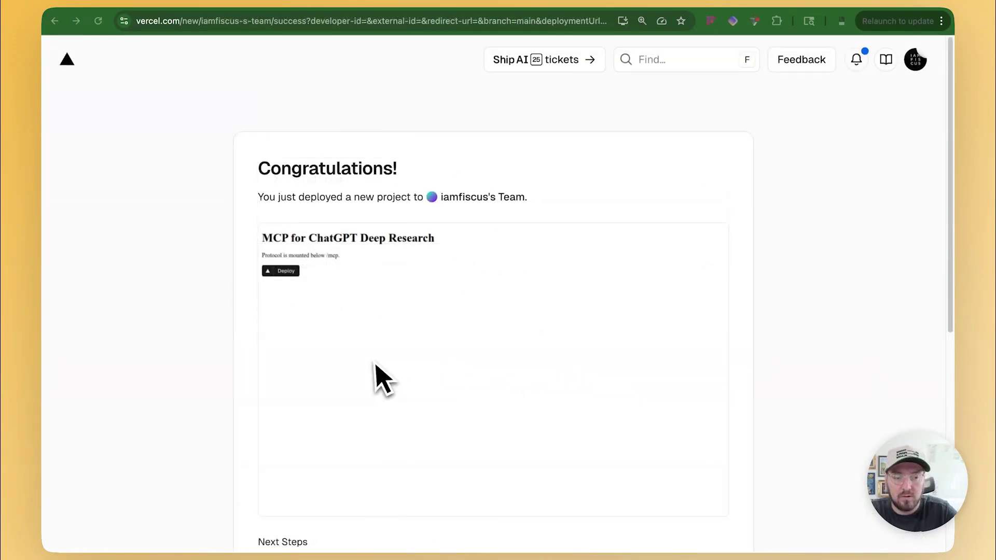
pyautogui.scroll(-5, 376, 365)
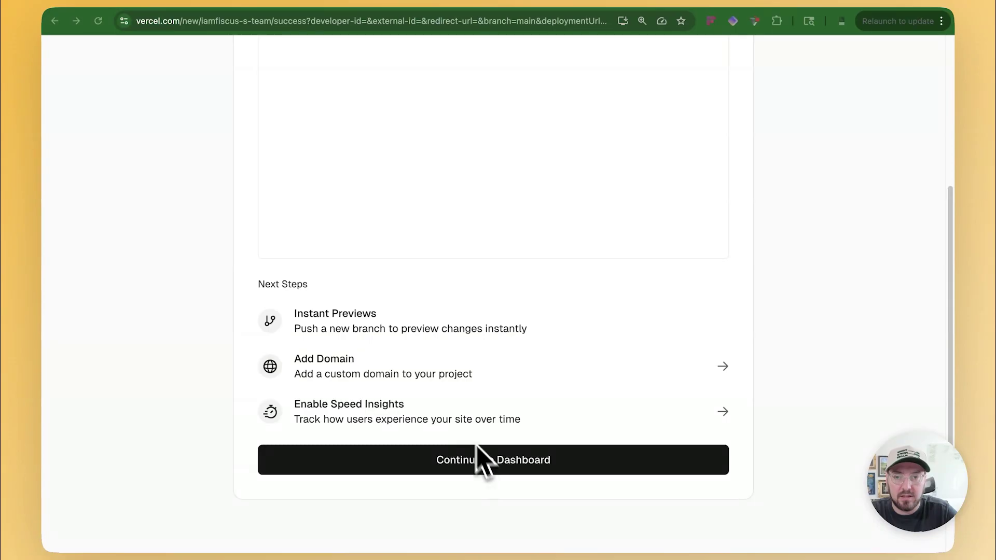
pyautogui.scroll(5, 480, 453)
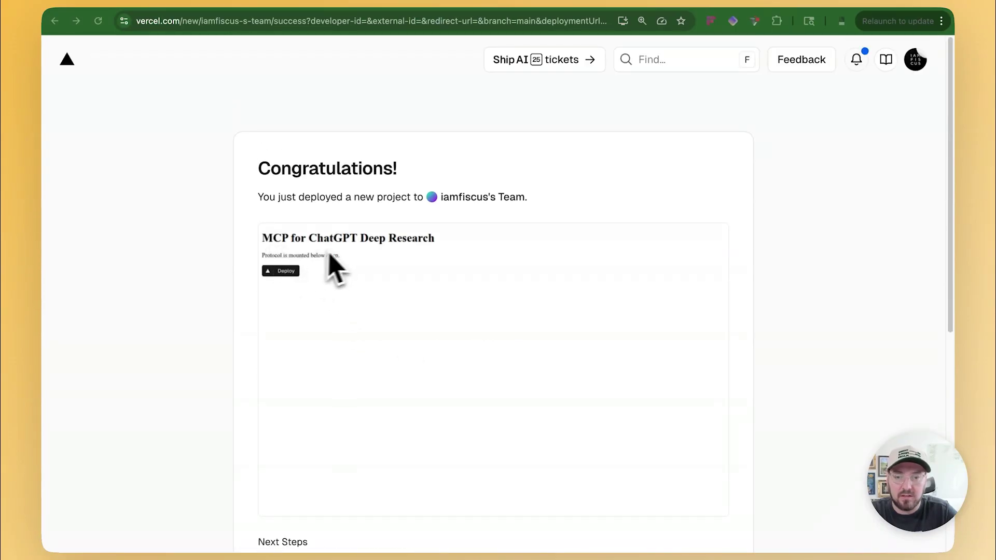
pyautogui.scroll(-5, 352, 330)
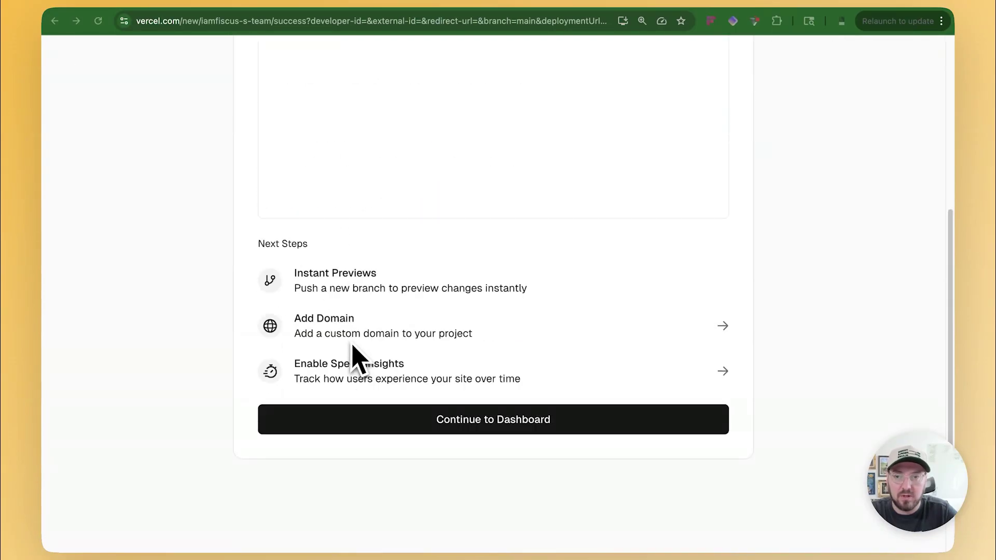
pyautogui.click(490, 433)
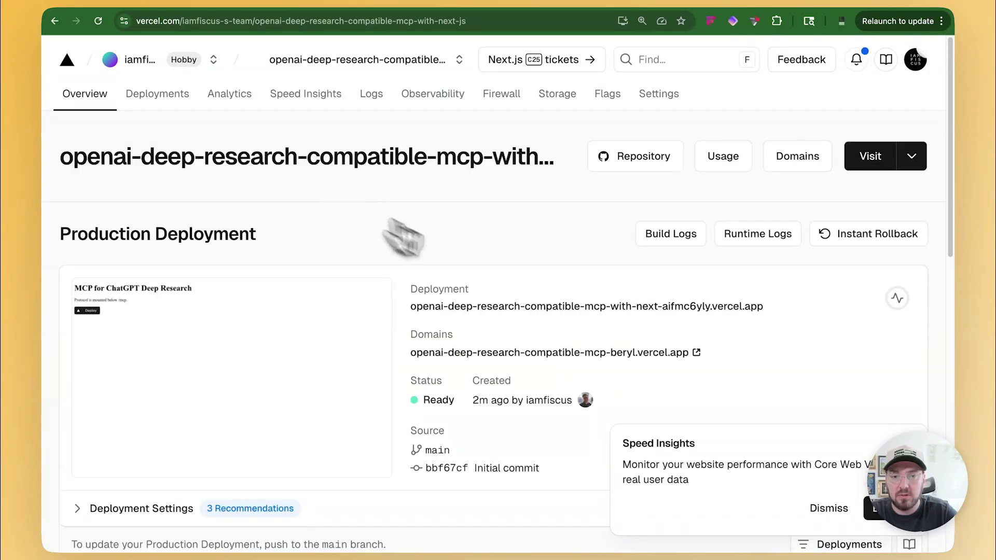
pyautogui.click(714, 309)
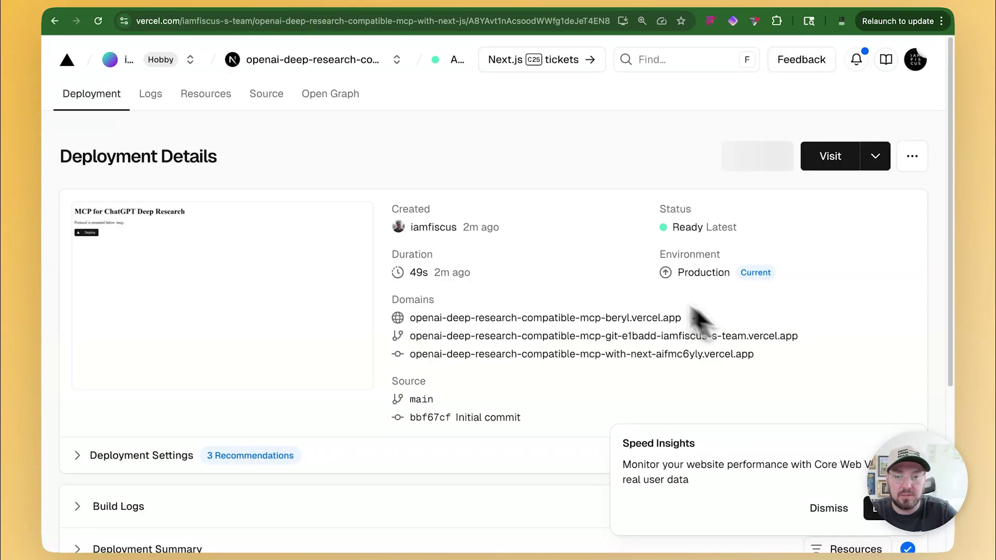
# Open the deployed site and load its /mcp endpoint.
pyautogui.click(642, 320)
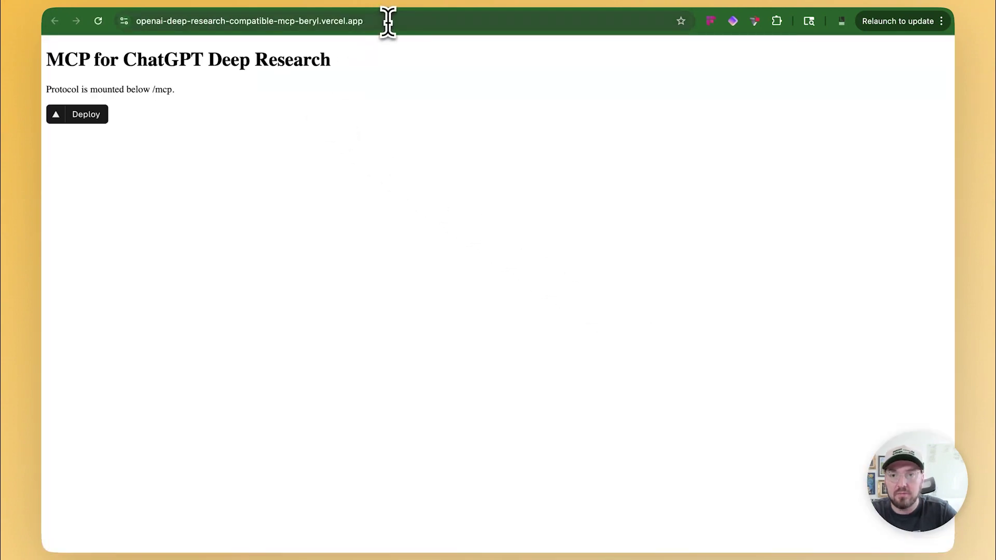
pyautogui.click(387, 21)
pyautogui.press('Right')
pyautogui.write('/m')
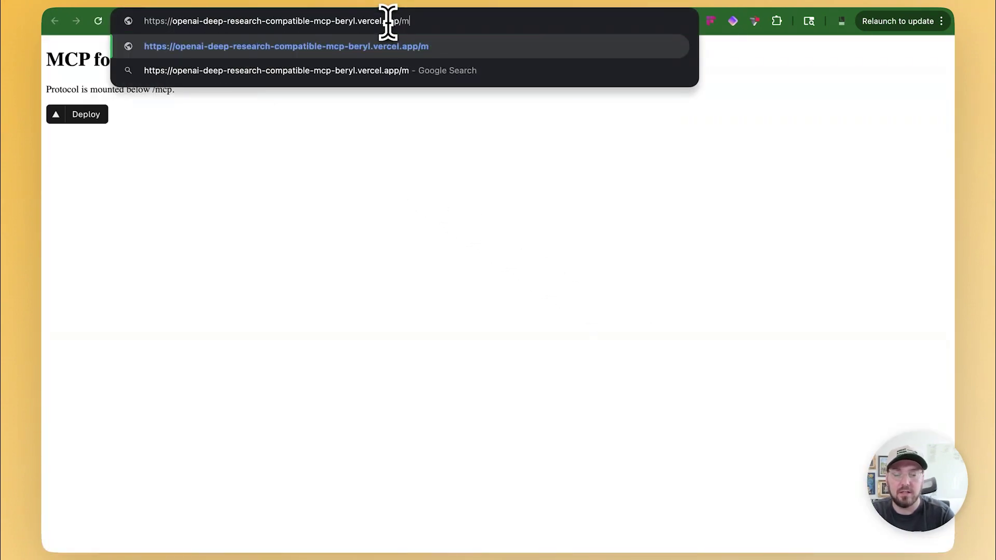
pyautogui.press('Return')
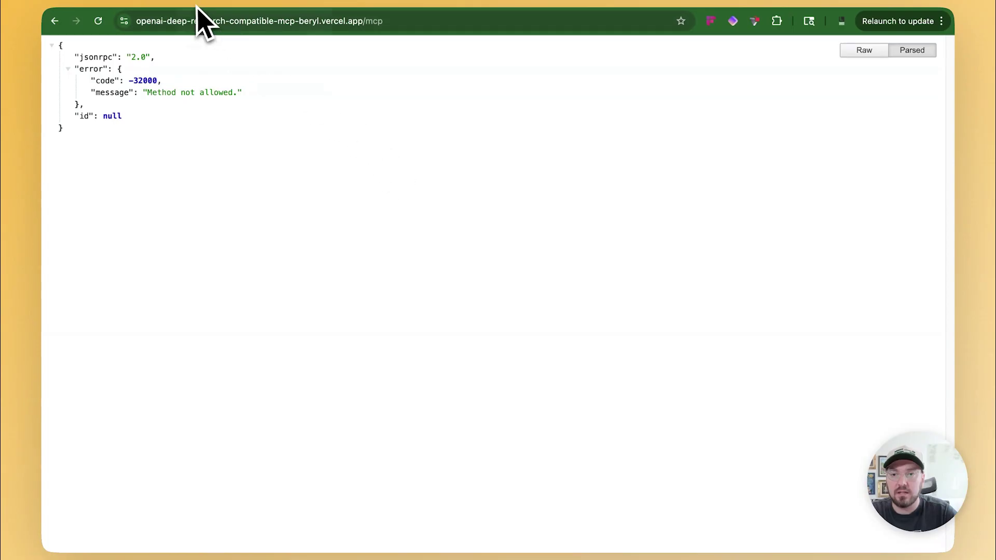
# Try the /api/mcp address, return to /mcp, and select its full URL.
pyautogui.click(363, 21)
pyautogui.click(372, 20)
pyautogui.write('//')
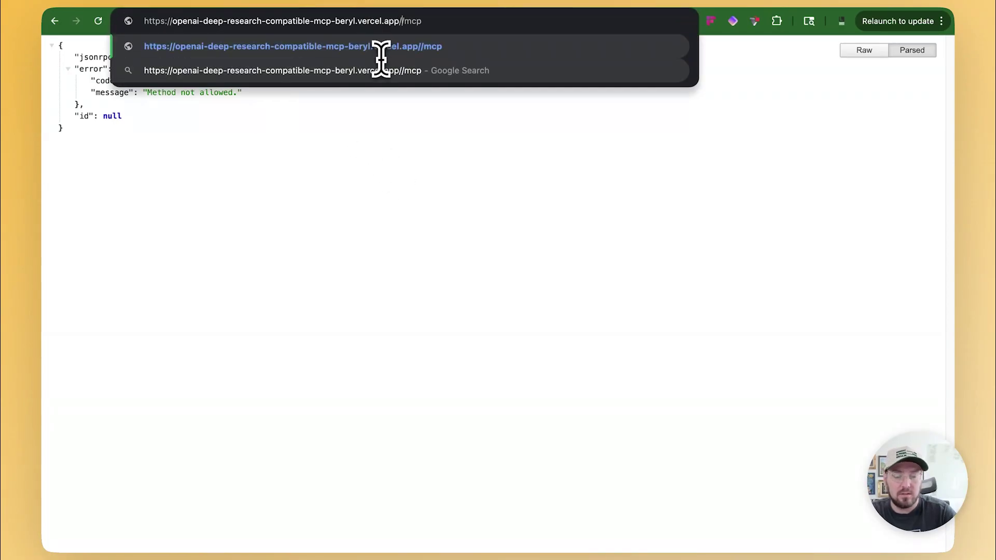
pyautogui.press('Return')
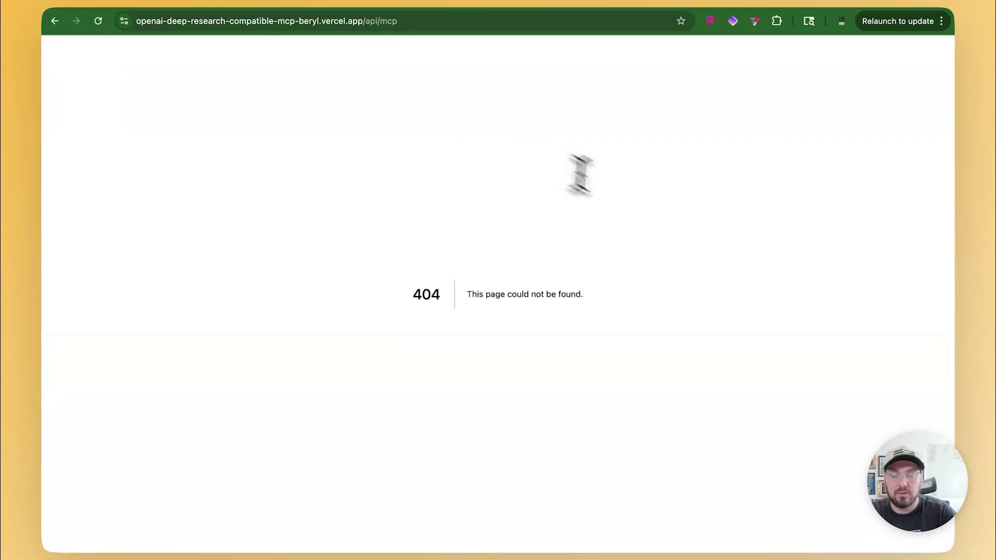
pyautogui.click(60, 27)
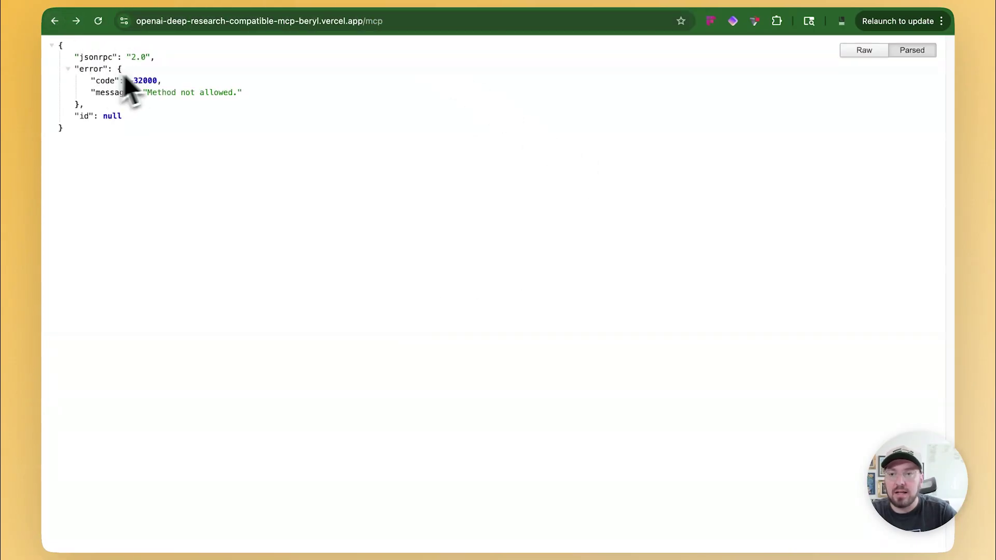
pyautogui.click(351, 21)
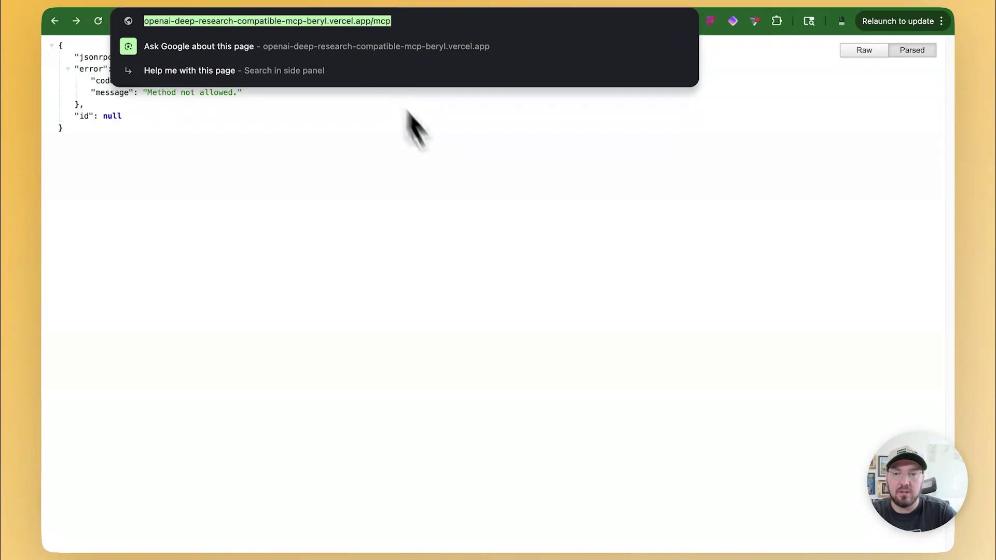
pyautogui.click(540, 275)
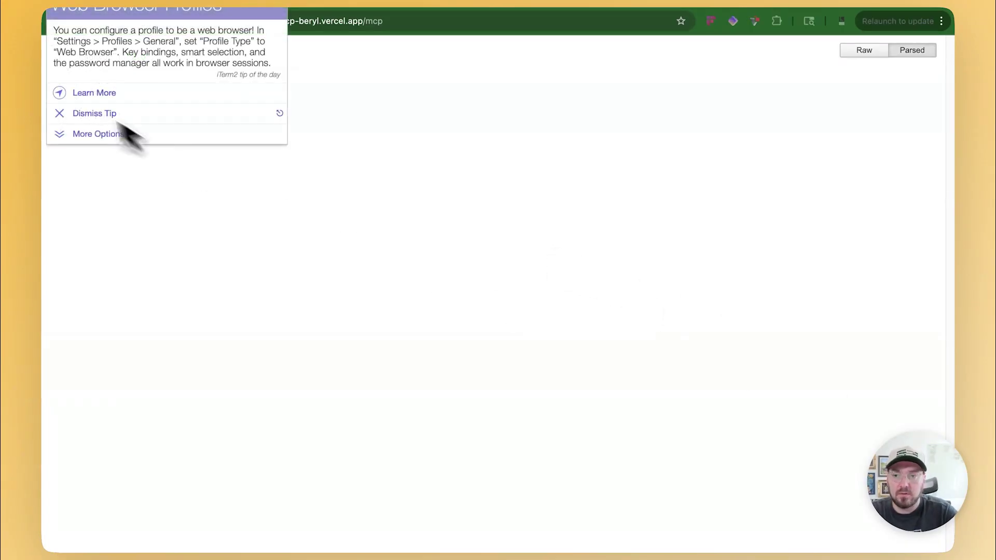
# Dismiss the iTerm2 tip, clear the terminal, and start typing the npx Inspector command.
pyautogui.click(85, 113)
pyautogui.press('super+Tab')
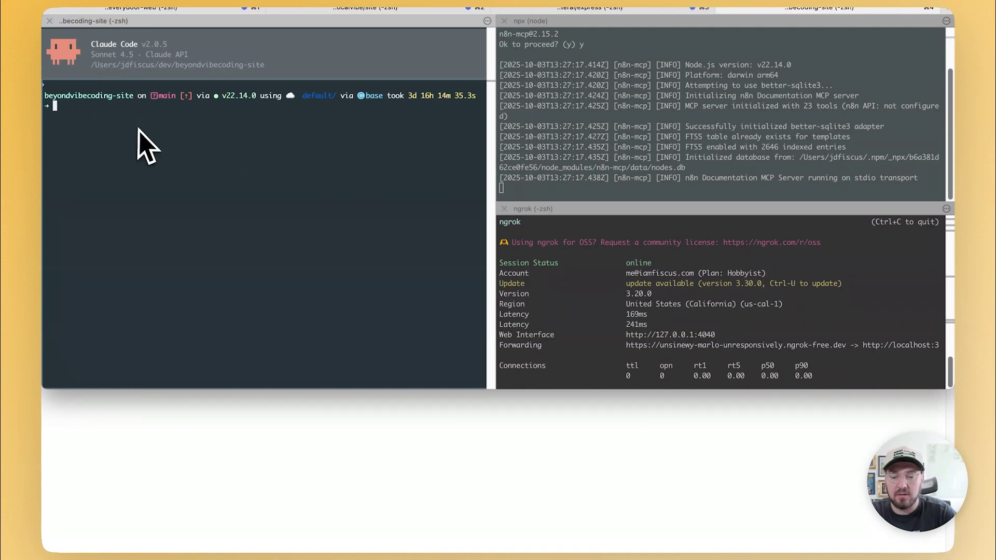
pyautogui.press('super+k')
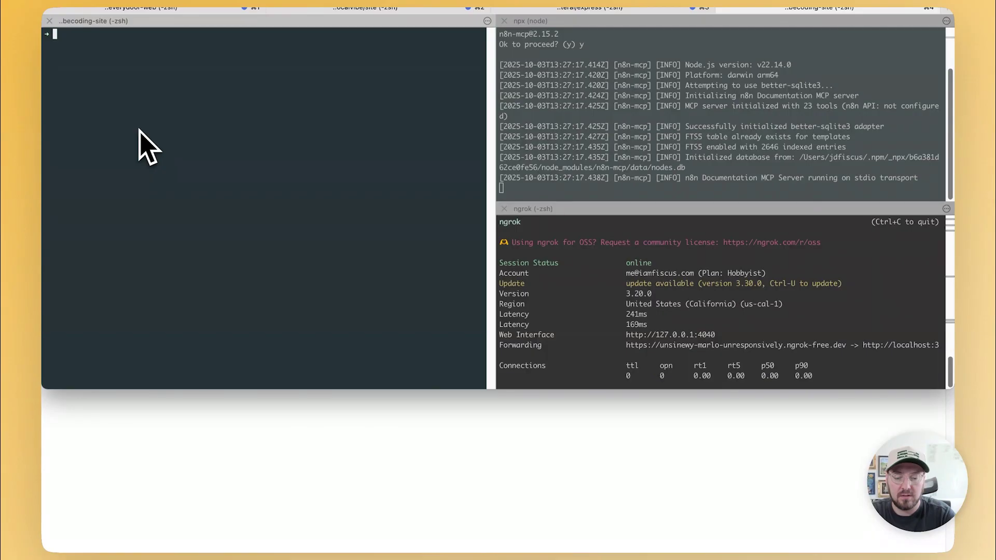
pyautogui.write('nps')
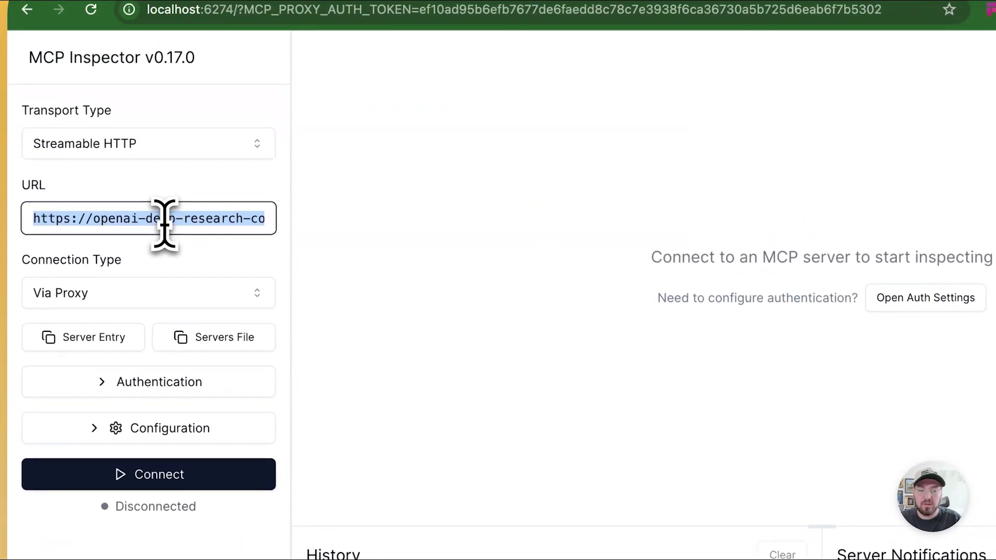
# Connect MCP Inspector to the deployed server and list its search and fetch tools.
pyautogui.hscroll(5, 169, 223)
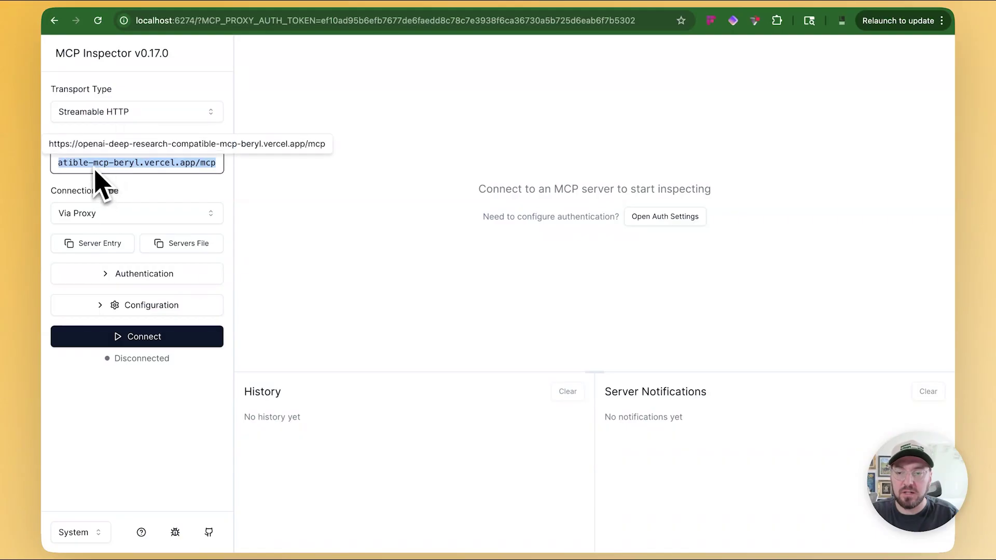
pyautogui.hscroll(-3, 100, 169)
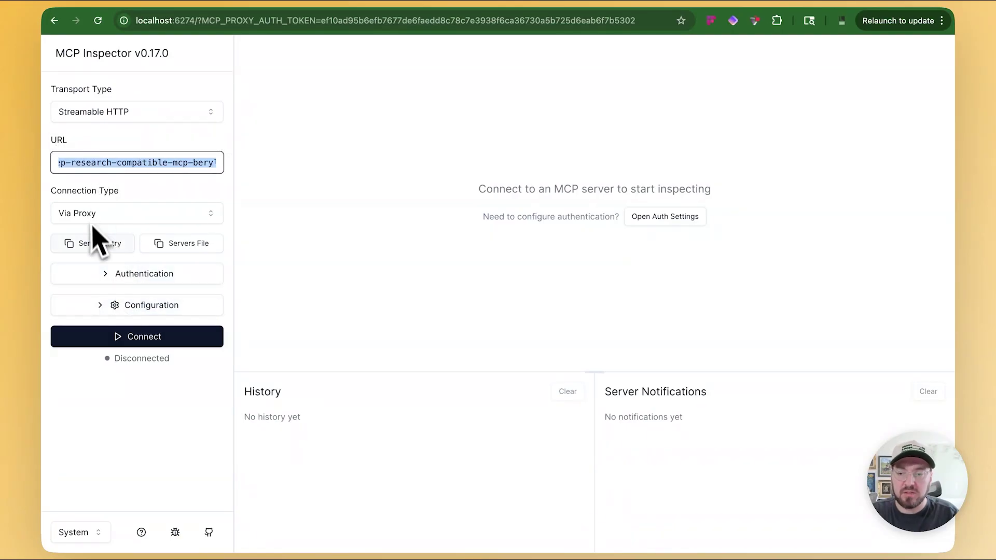
pyautogui.hscroll(-5, 113, 165)
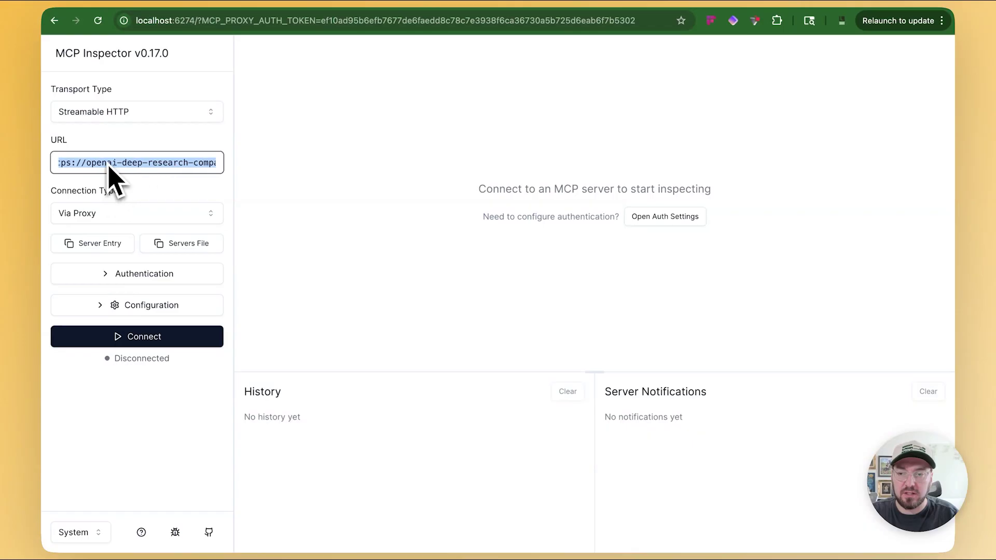
pyautogui.click(147, 343)
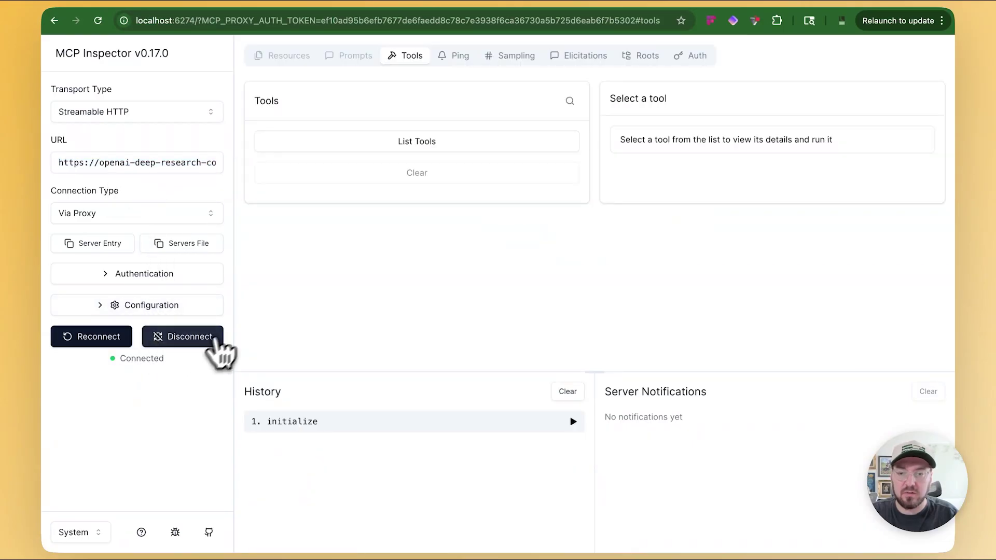
pyautogui.click(407, 142)
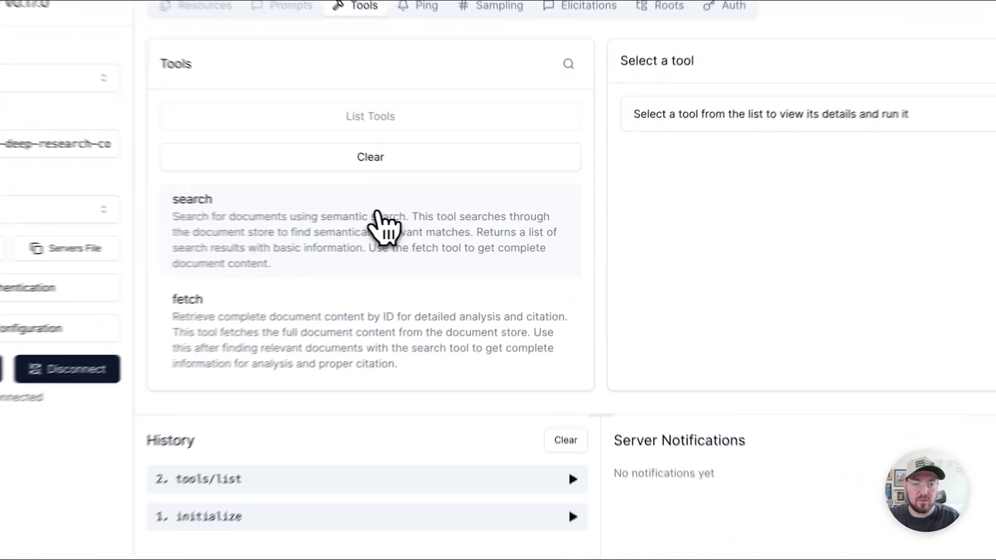
# Run the search tool with the query 'Next.js' and review the results.
pyautogui.click(378, 221)
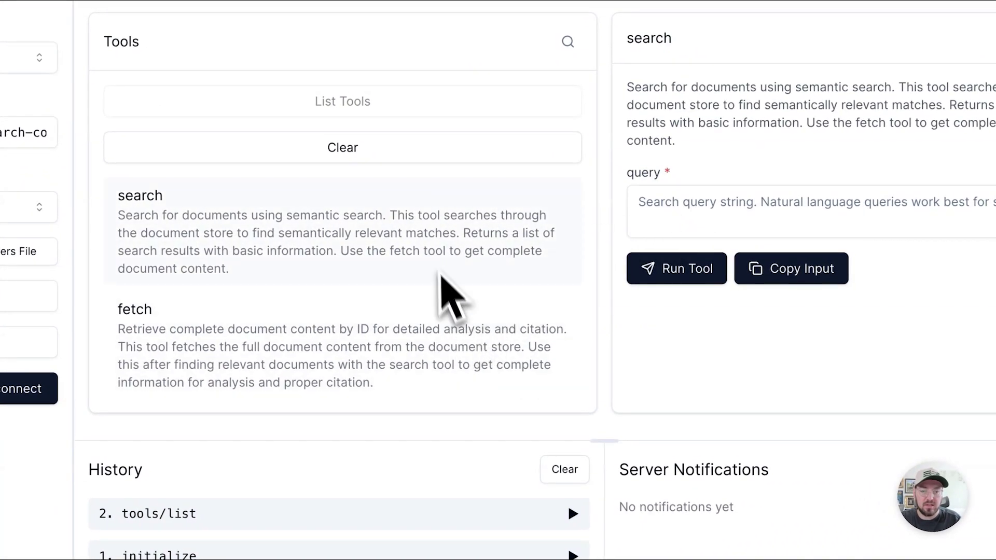
pyautogui.click(696, 205)
pyautogui.write('Ne')
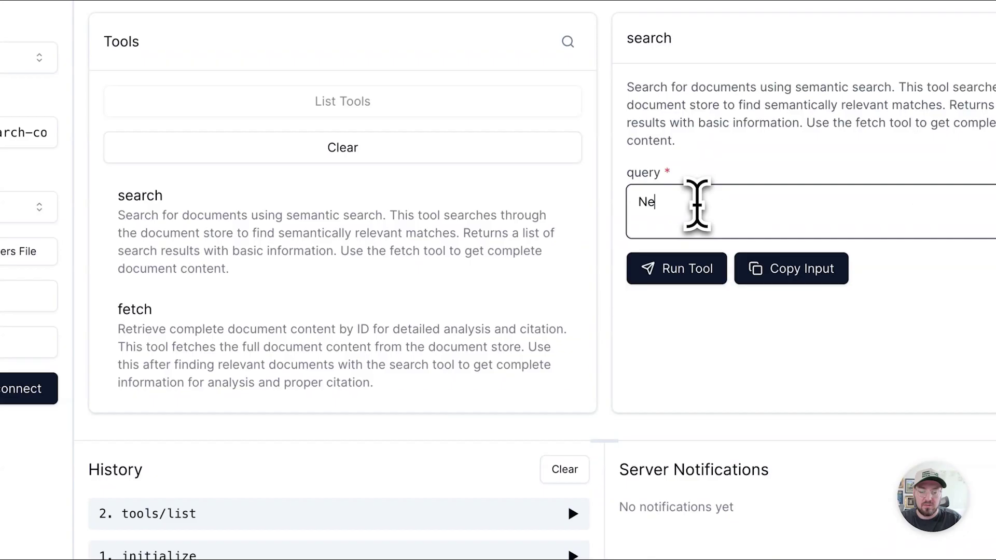
pyautogui.write('xt.j')
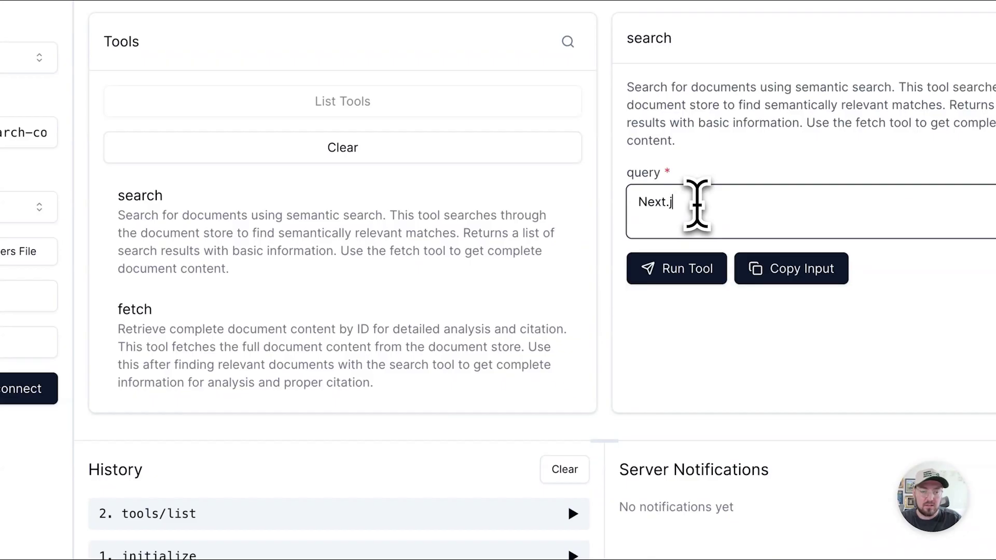
pyautogui.write('s')
pyautogui.click(686, 270)
pyautogui.scroll(-2, 711, 384)
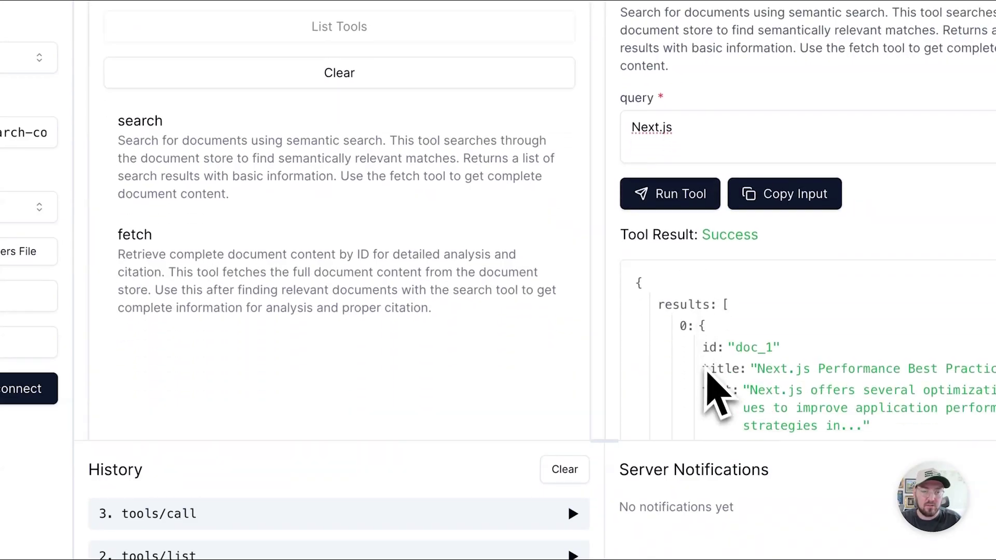
pyautogui.scroll(-6, 711, 384)
pyautogui.scroll(5, 716, 379)
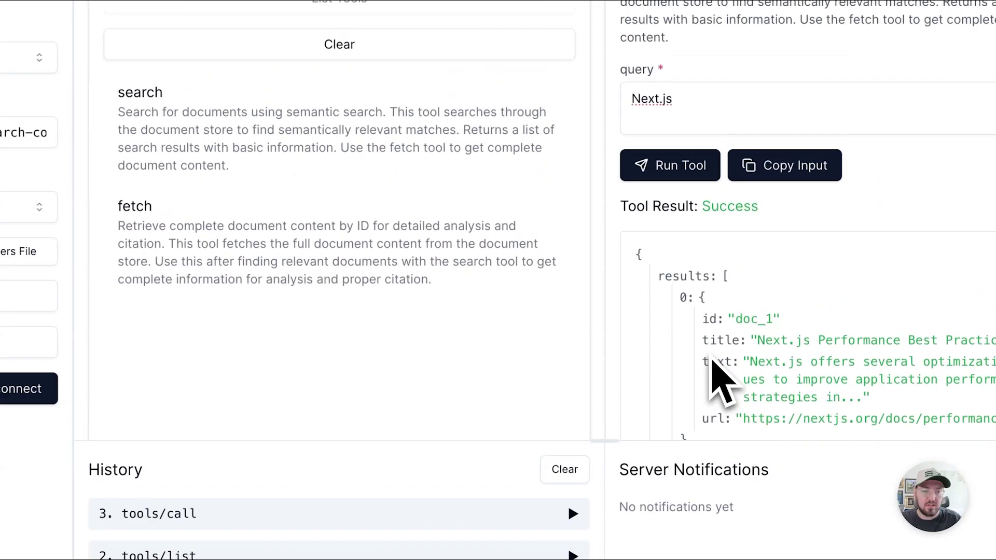
pyautogui.scroll(3, 719, 381)
# Run the fetch tool with id doc_1 and scroll through the returned JSON.
pyautogui.click(311, 327)
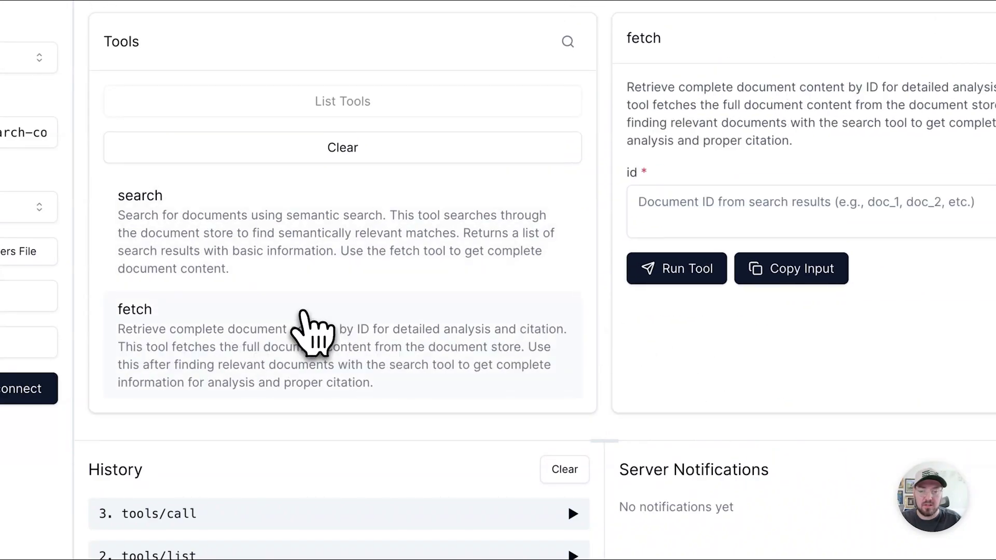
pyautogui.click(712, 221)
pyautogui.write('doc')
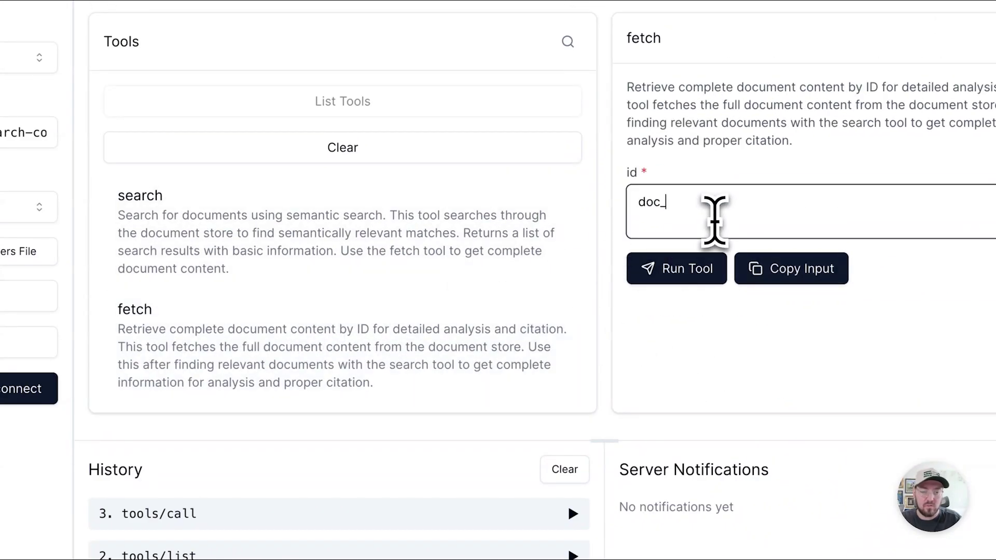
pyautogui.write('_1')
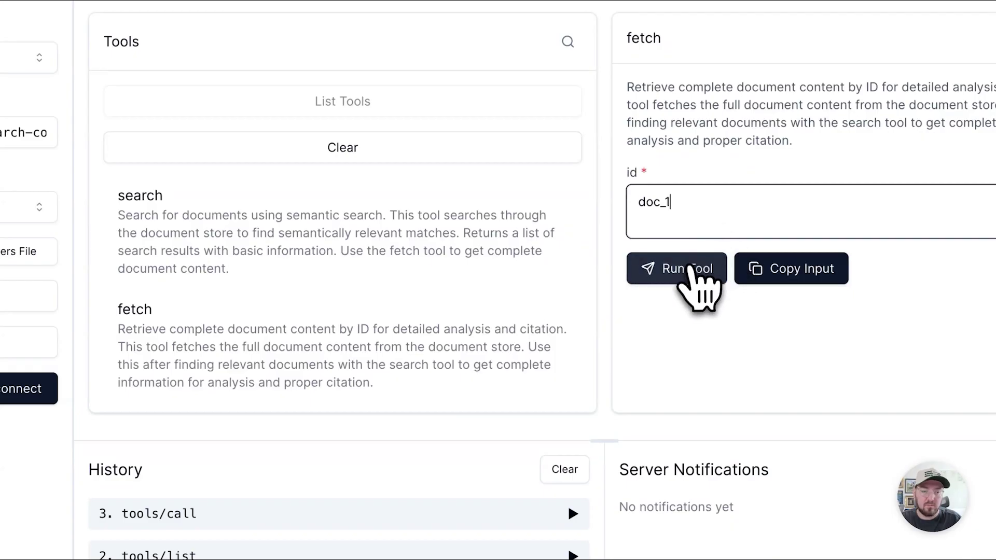
pyautogui.click(690, 271)
pyautogui.scroll(-6, 699, 280)
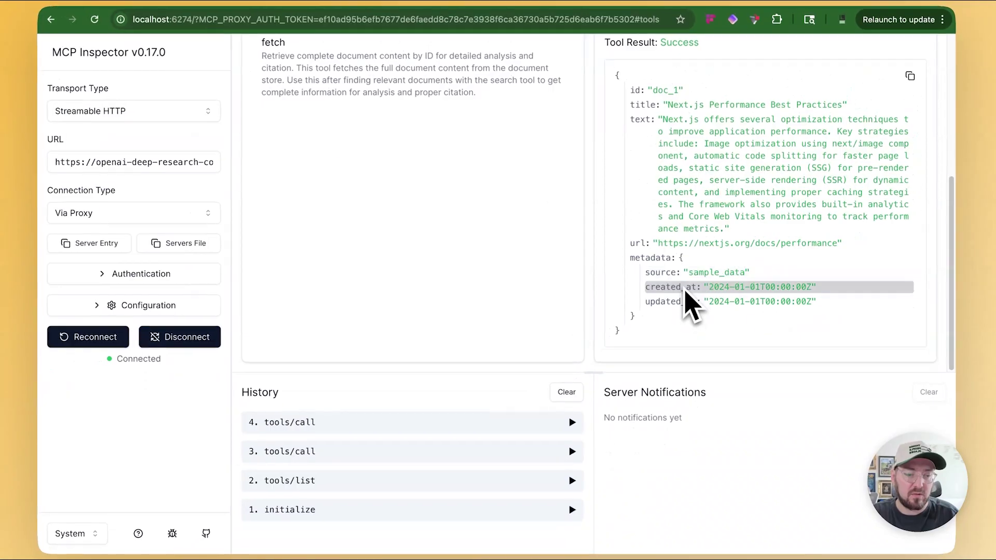
pyautogui.scroll(5, 674, 260)
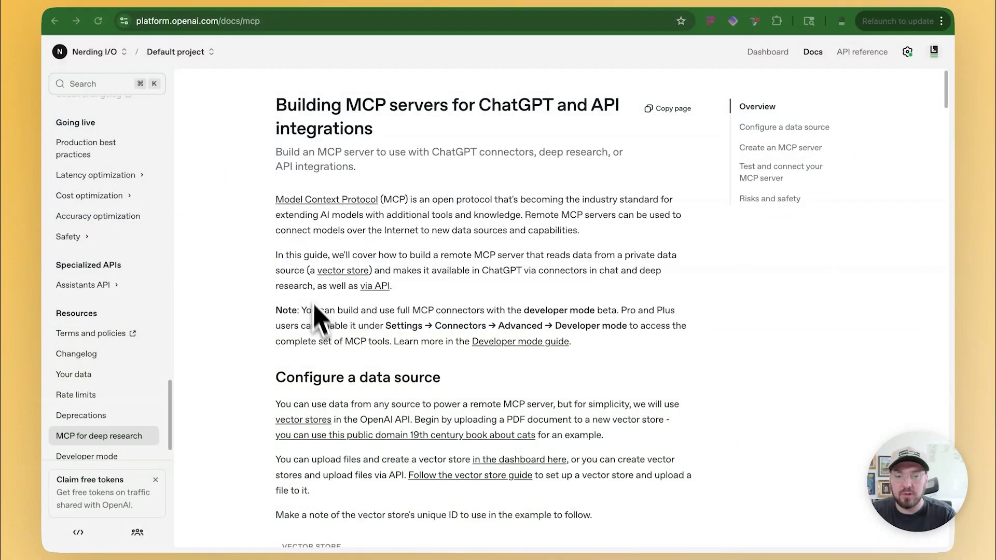
# Highlight the 'Settings → Connectors → Advanced → Developer mode' note, then switch to ChatGPT.
pyautogui.scroll(-1, 320, 327)
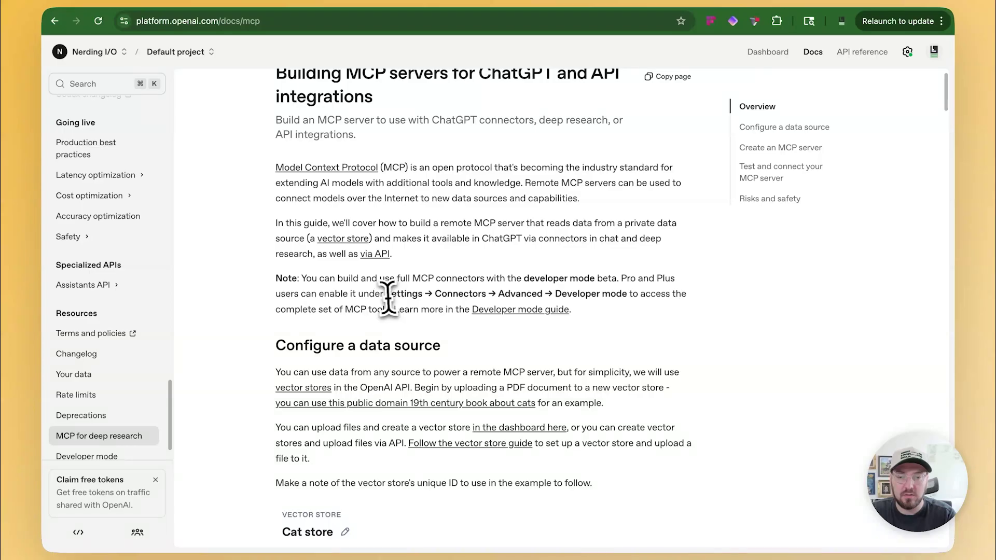
pyautogui.moveTo(388, 297); pyautogui.dragTo(633, 294)
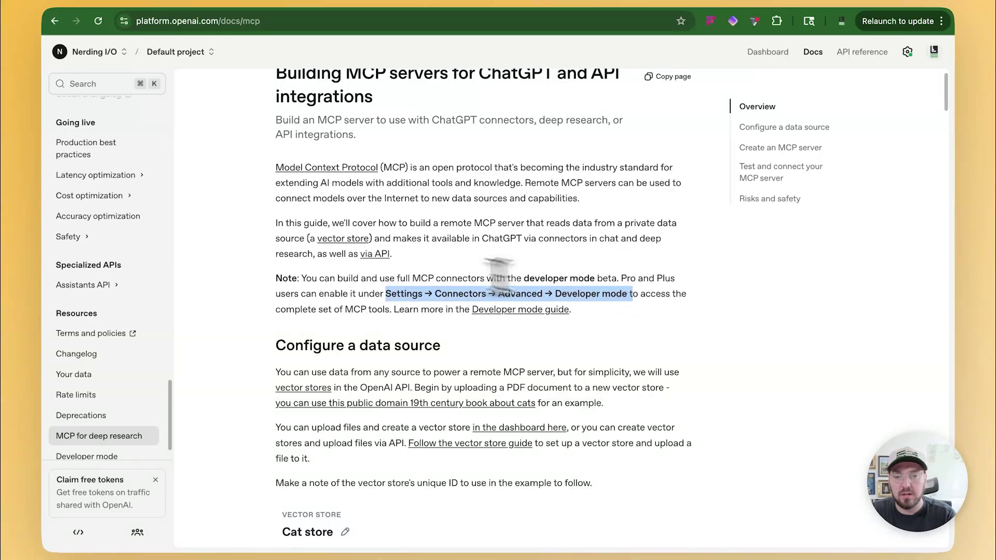
pyautogui.click(252, 207)
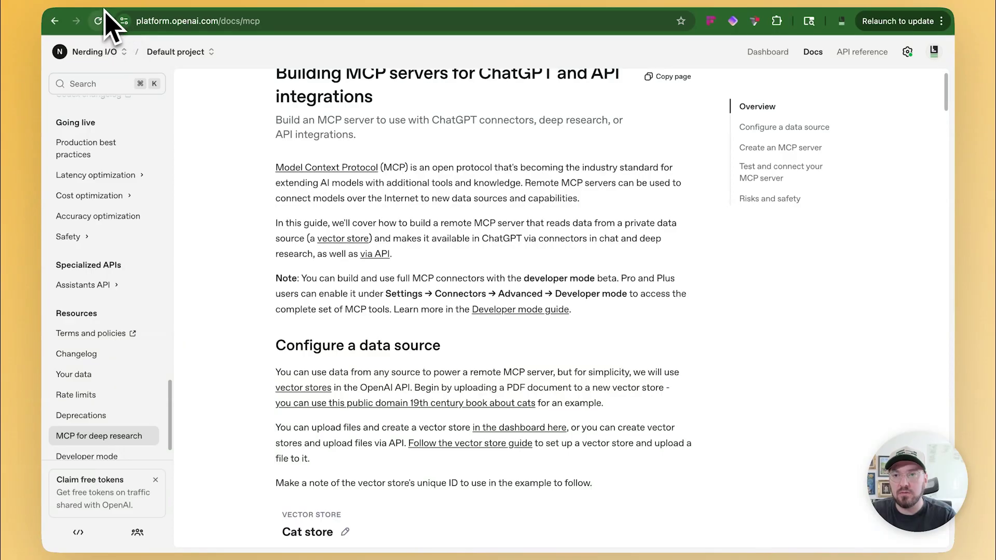
pyautogui.hotkey('ctrl', 'Tab')
pyautogui.scroll(-5, 130, 312)
# Confirm Developer mode is on under Settings > Apps & Connectors > Advanced settings, then go back.
pyautogui.scroll(3, 136, 369)
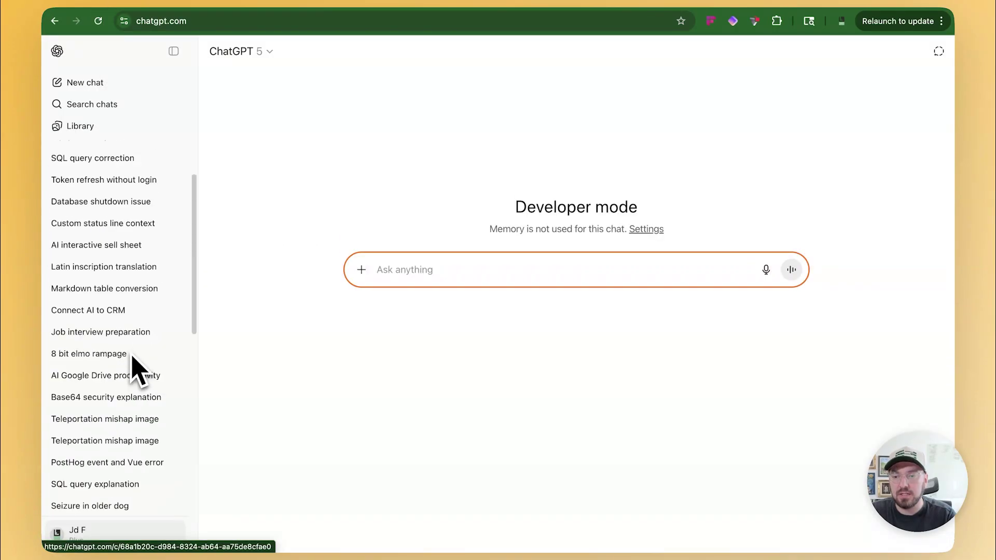
pyautogui.scroll(5, 133, 368)
pyautogui.click(114, 534)
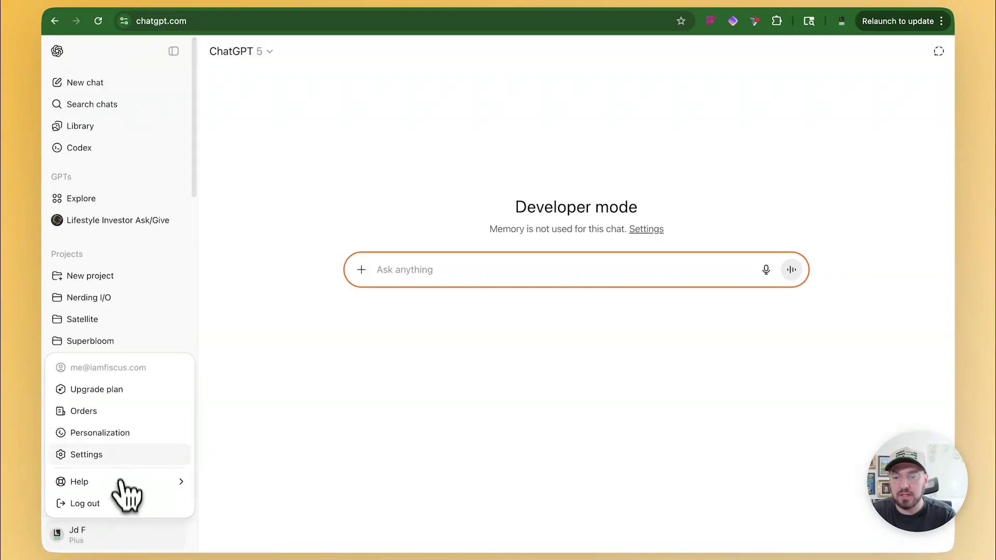
pyautogui.click(111, 457)
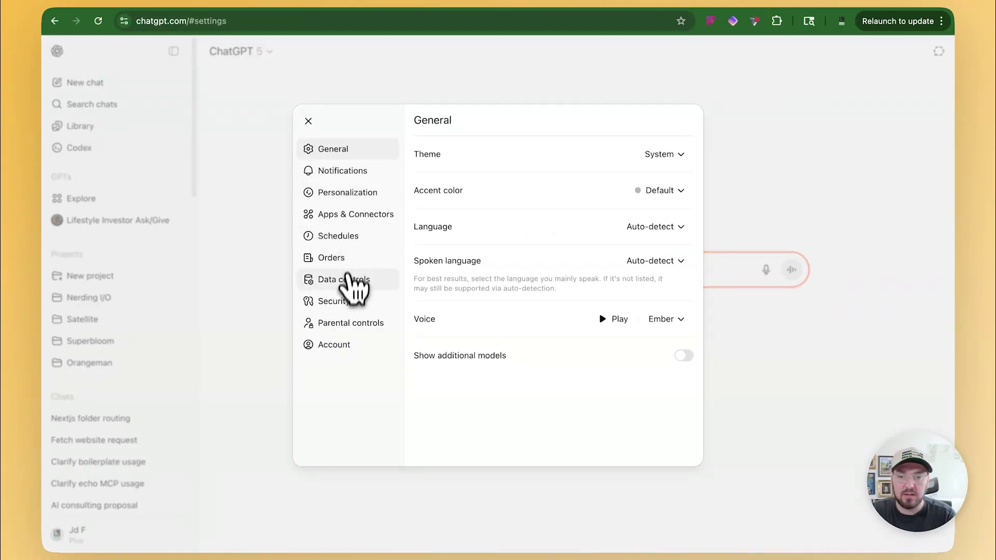
pyautogui.click(355, 218)
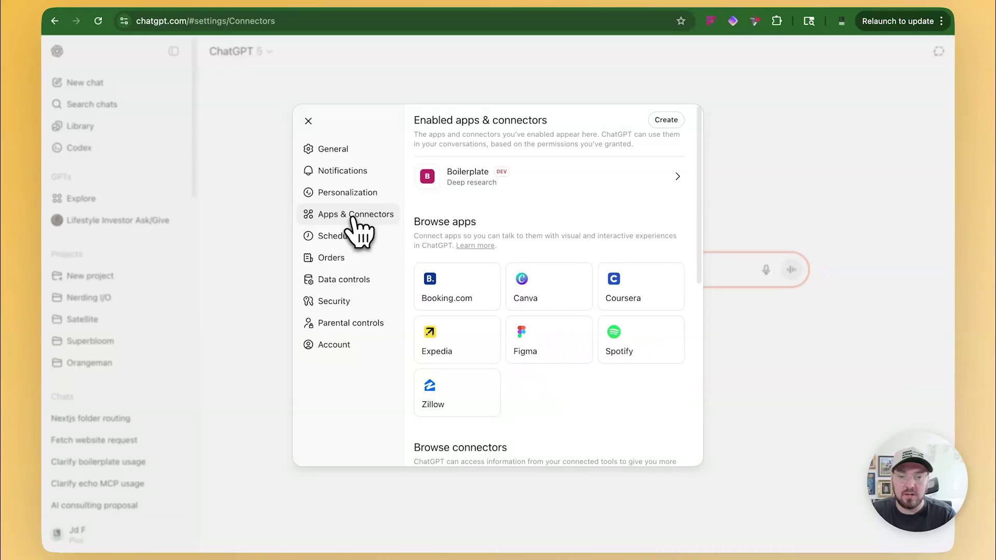
pyautogui.scroll(-6, 500, 244)
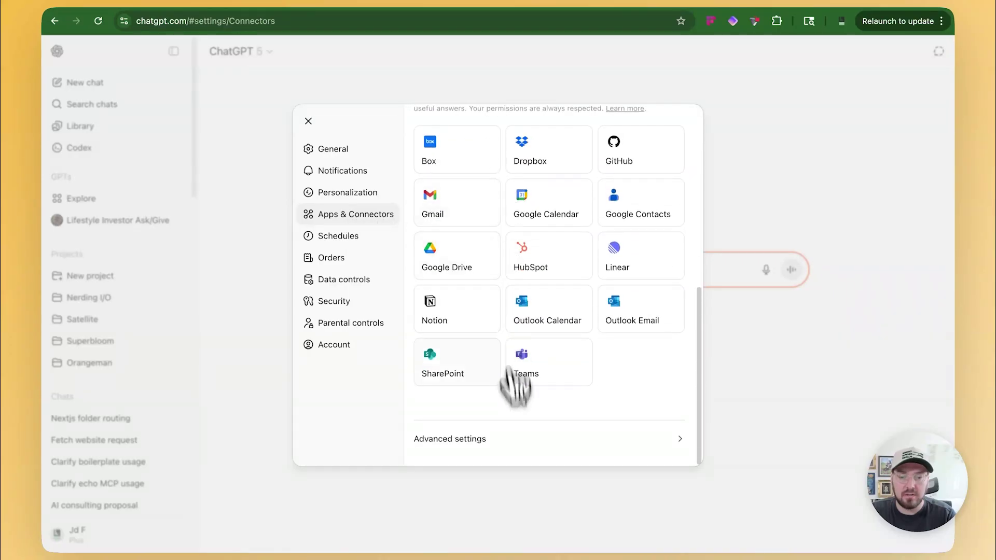
pyautogui.click(515, 438)
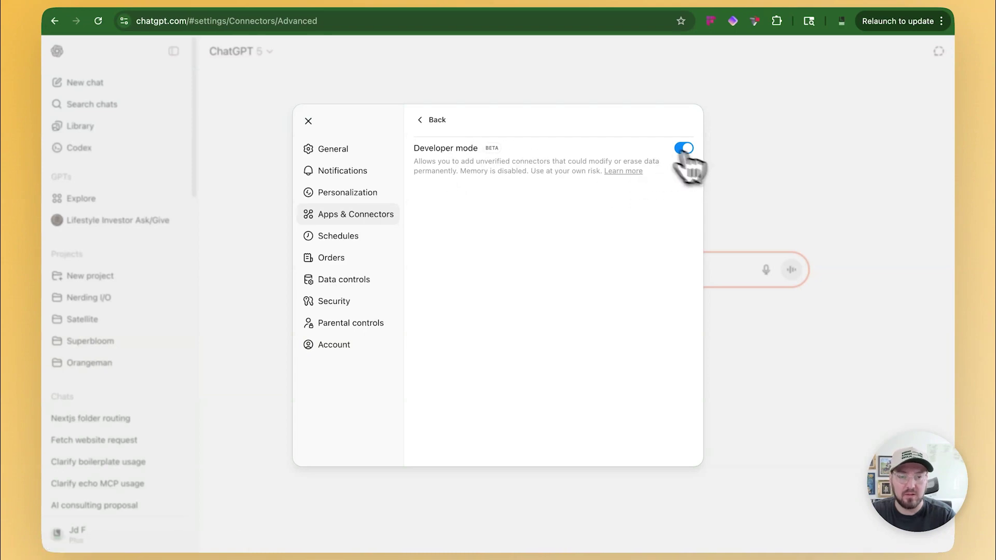
pyautogui.click(431, 120)
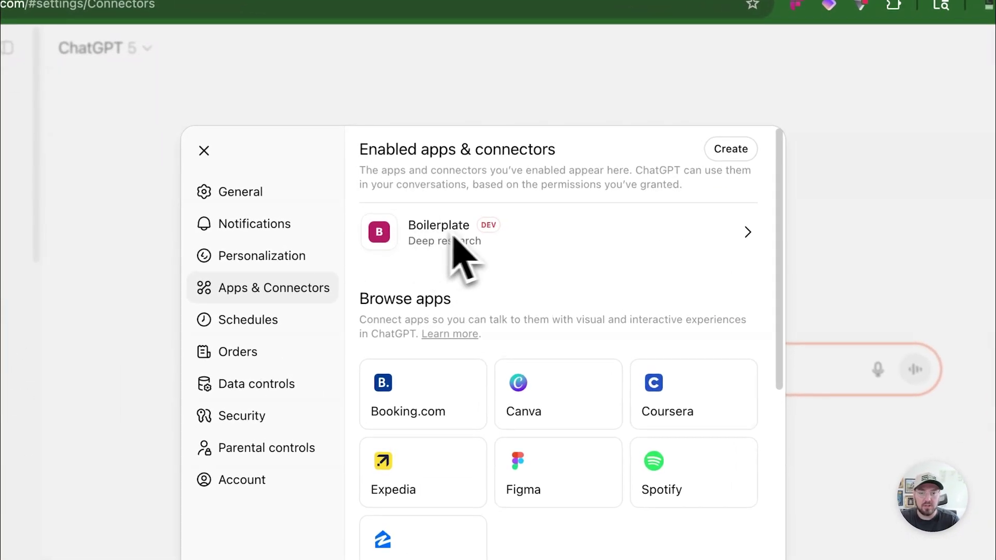
# Create a trusted 'NextJS Docs' connector with the pasted MCP server URL and no authentication.
pyautogui.click(730, 149)
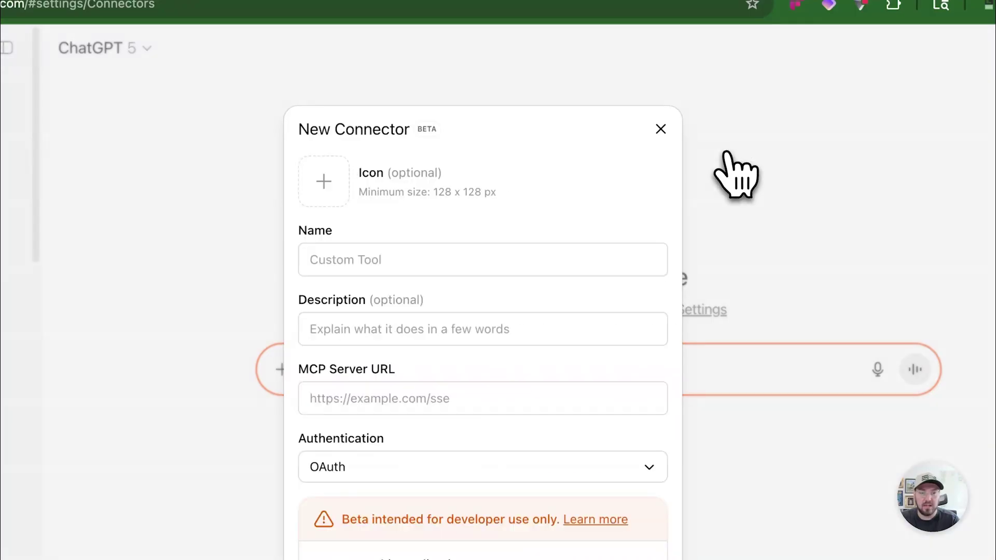
pyautogui.click(373, 262)
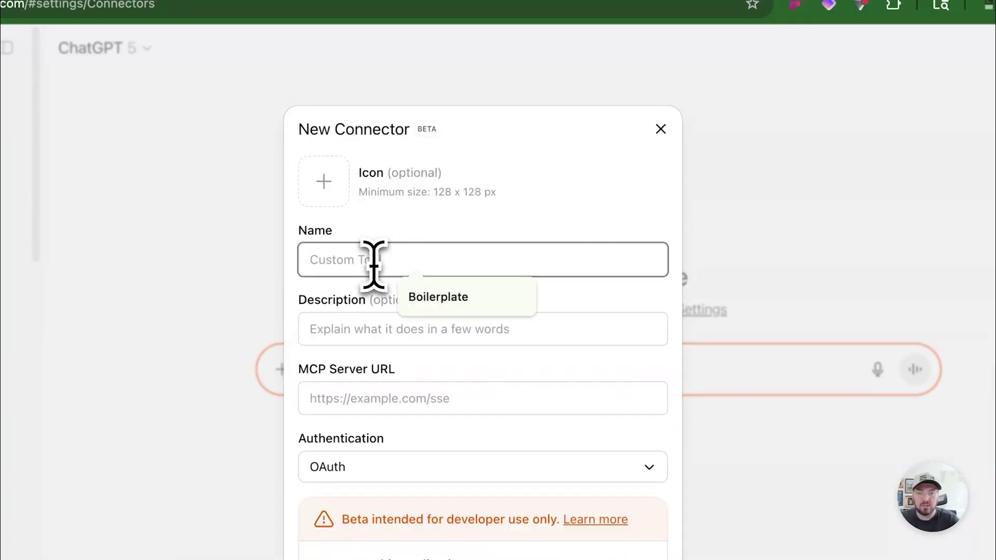
pyautogui.write('NextJS ')
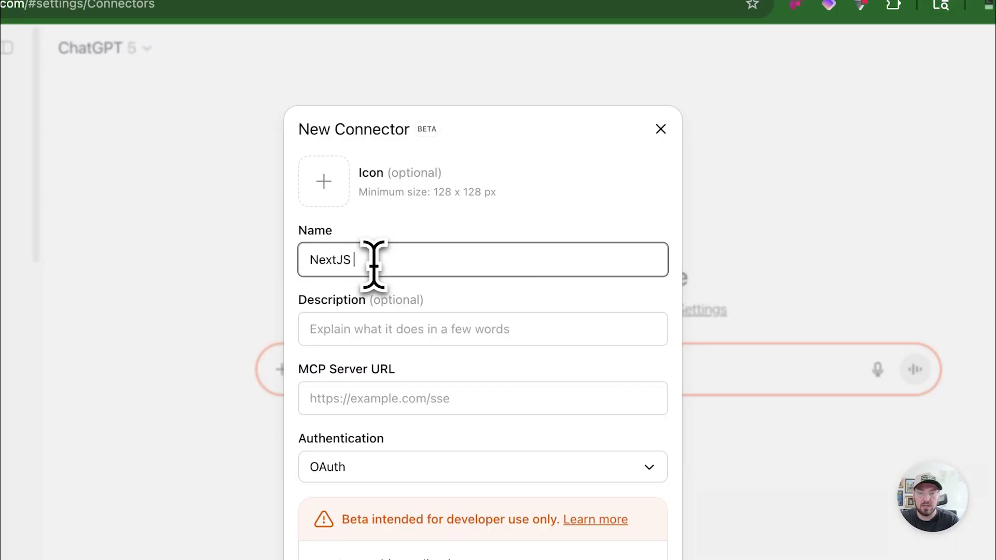
pyautogui.write('Docs')
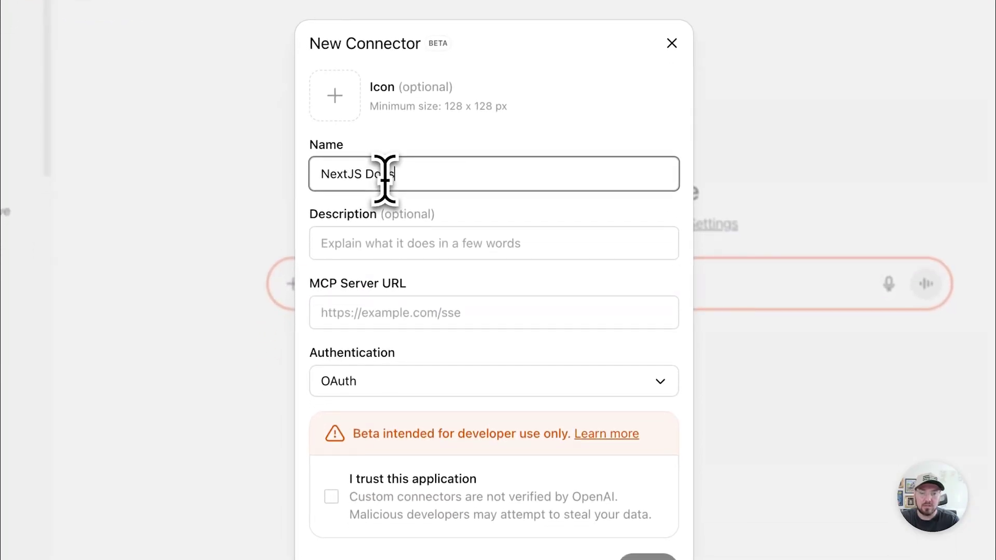
pyautogui.click(368, 312)
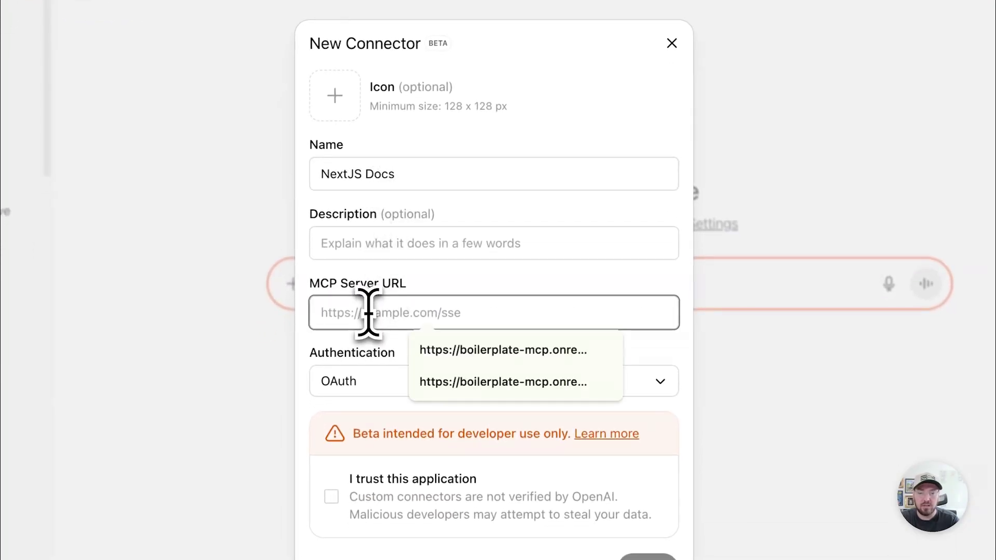
pyautogui.hotkey('ctrl', 'v')
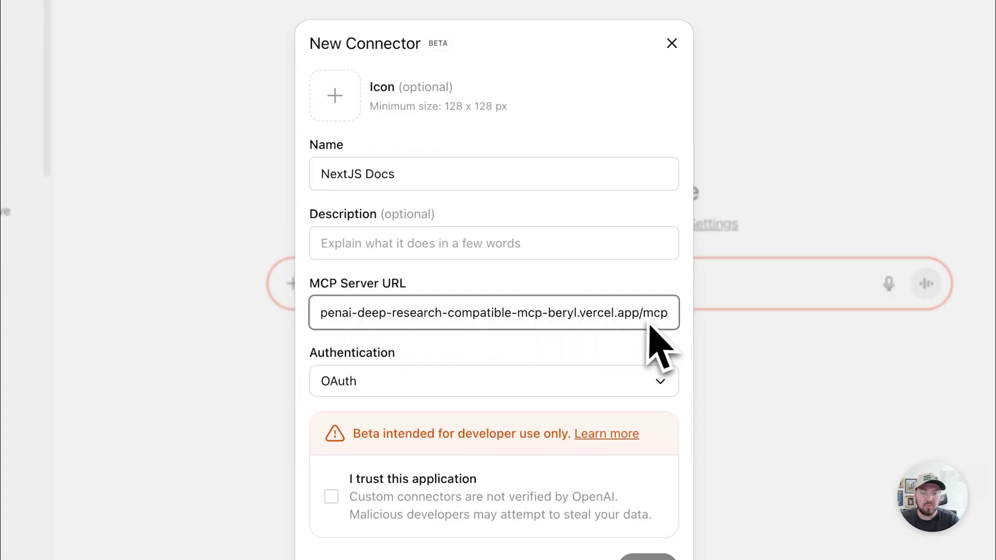
pyautogui.click(480, 382)
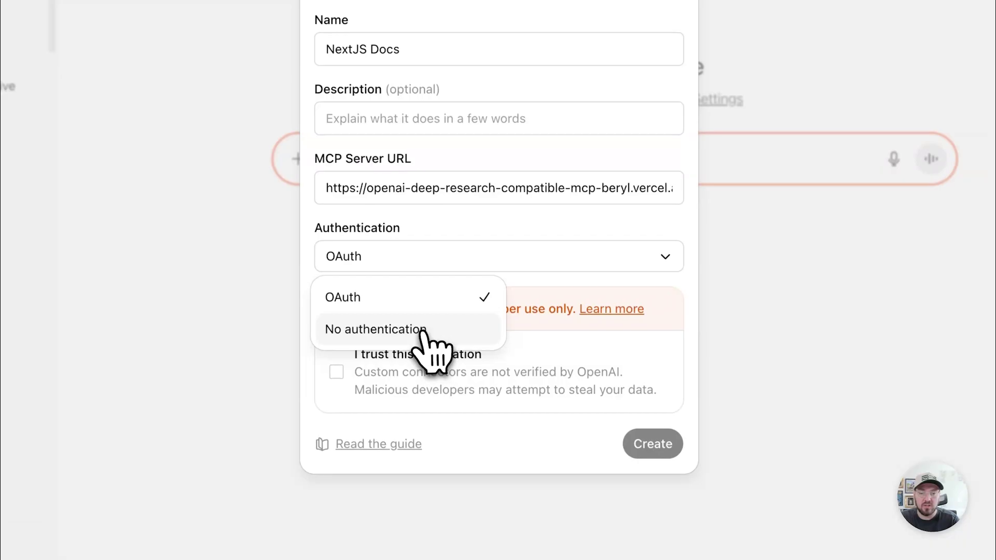
pyautogui.click(423, 332)
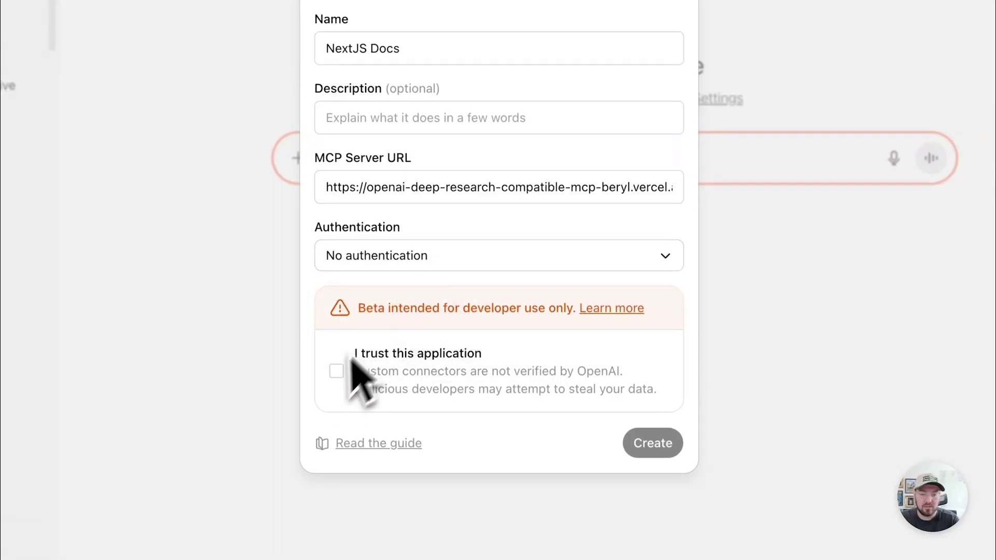
pyautogui.click(337, 374)
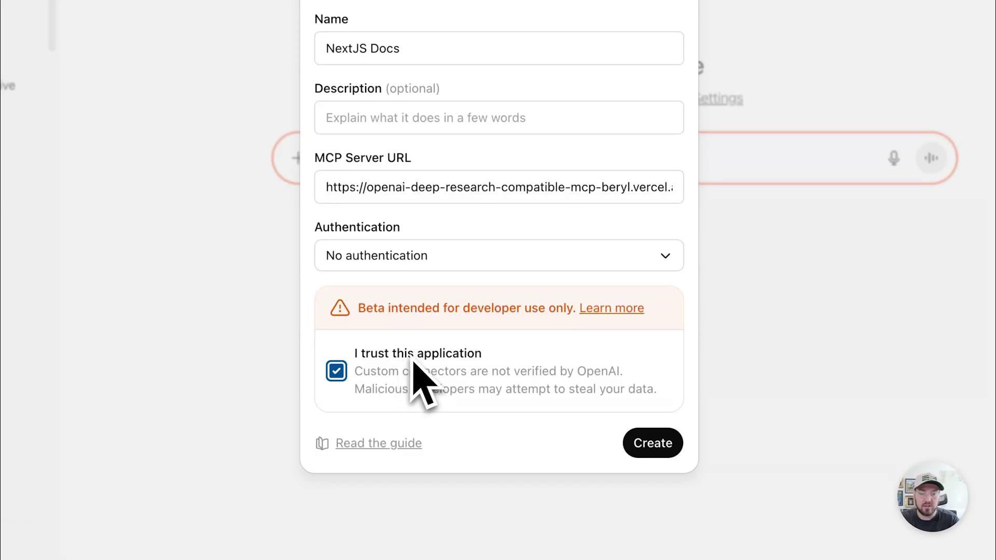
pyautogui.click(669, 447)
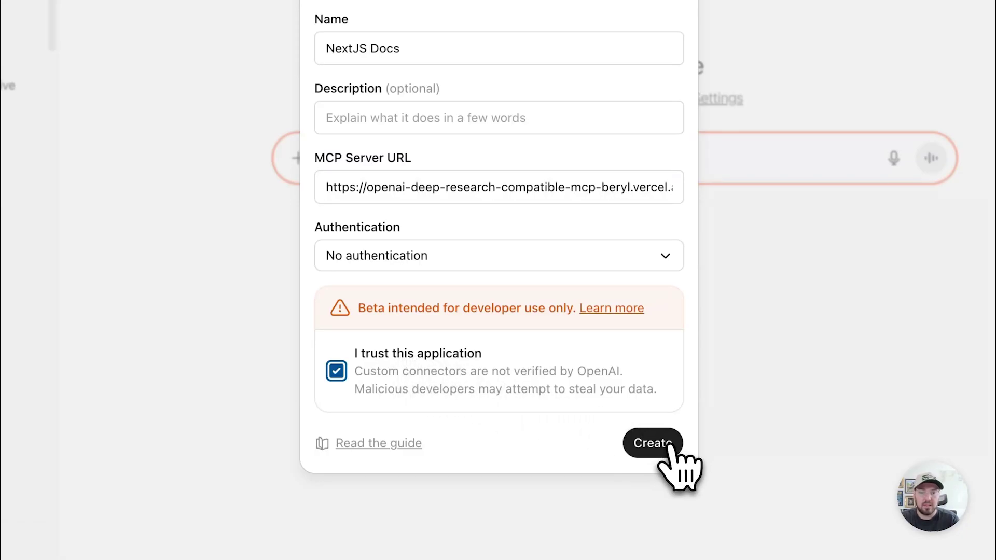
pyautogui.click(669, 447)
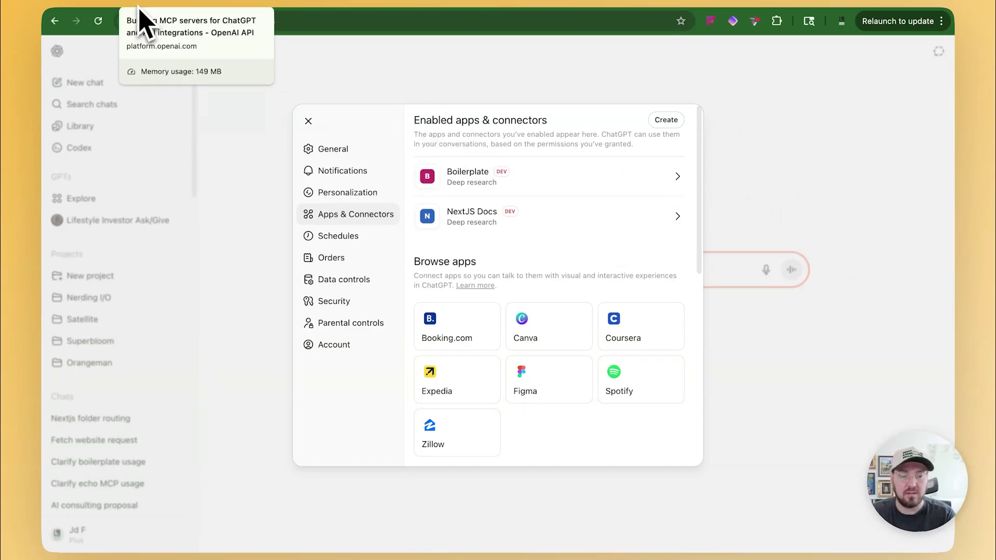
# Follow the 'prompts dashboard' link from the OpenAI MCP docs' testing section.
pyautogui.click(141, 20)
pyautogui.scroll(-20, 462, 383)
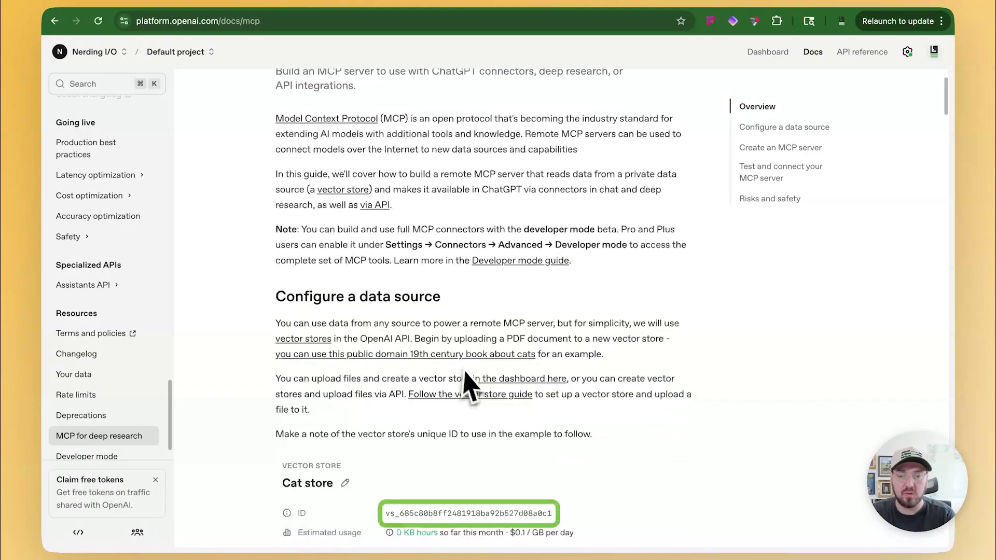
pyautogui.scroll(-15, 468, 374)
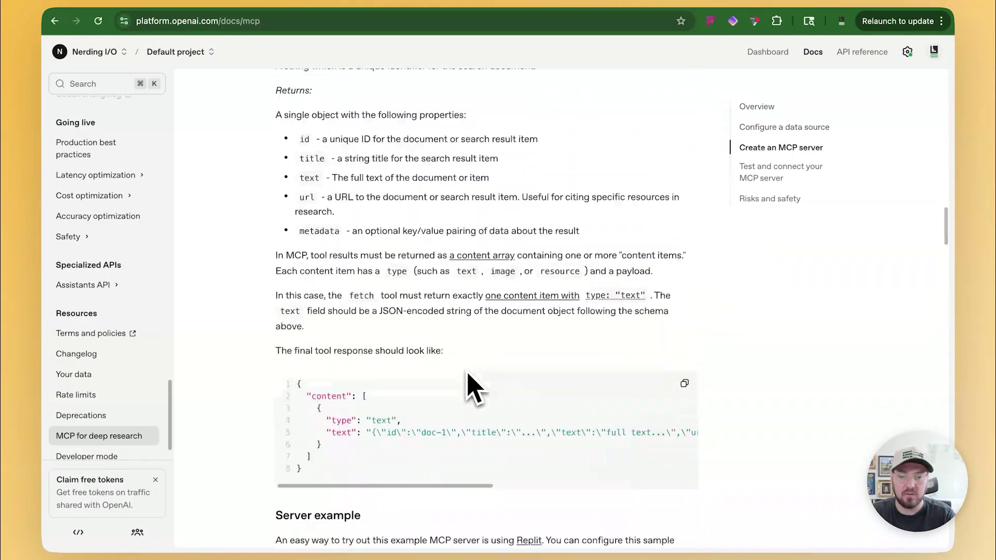
pyautogui.scroll(3, 474, 388)
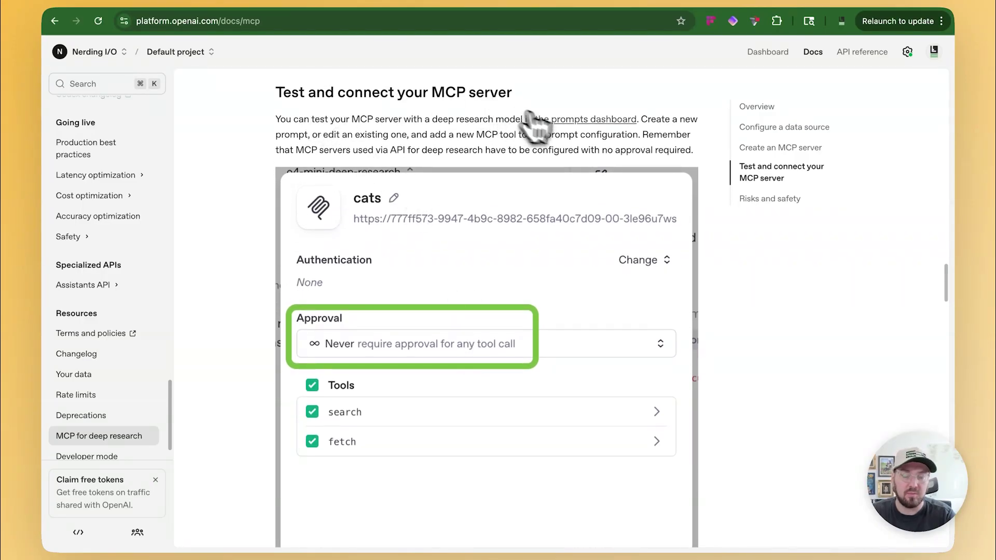
pyautogui.click(567, 125)
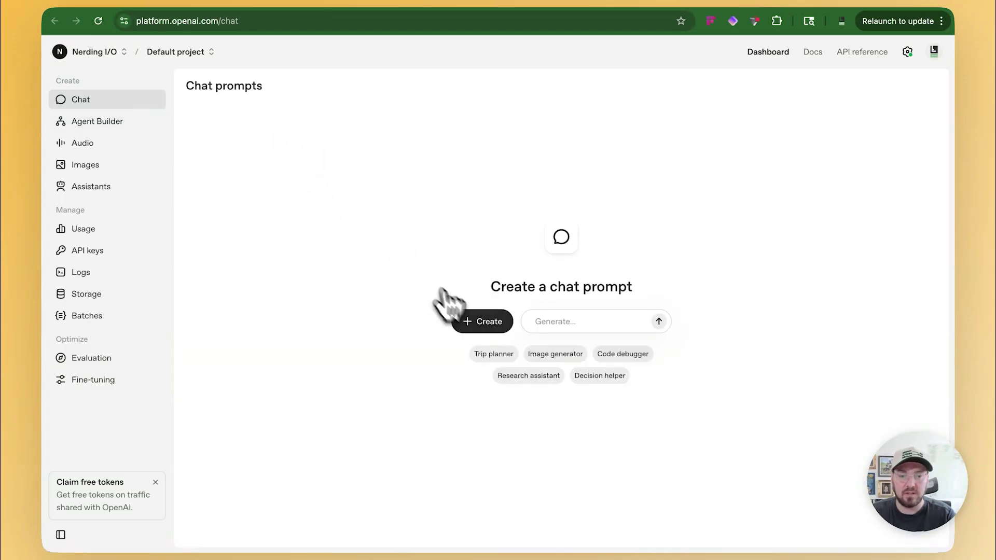
# Create a new chat prompt and add a custom MCP server from the Other developers tab.
pyautogui.click(483, 322)
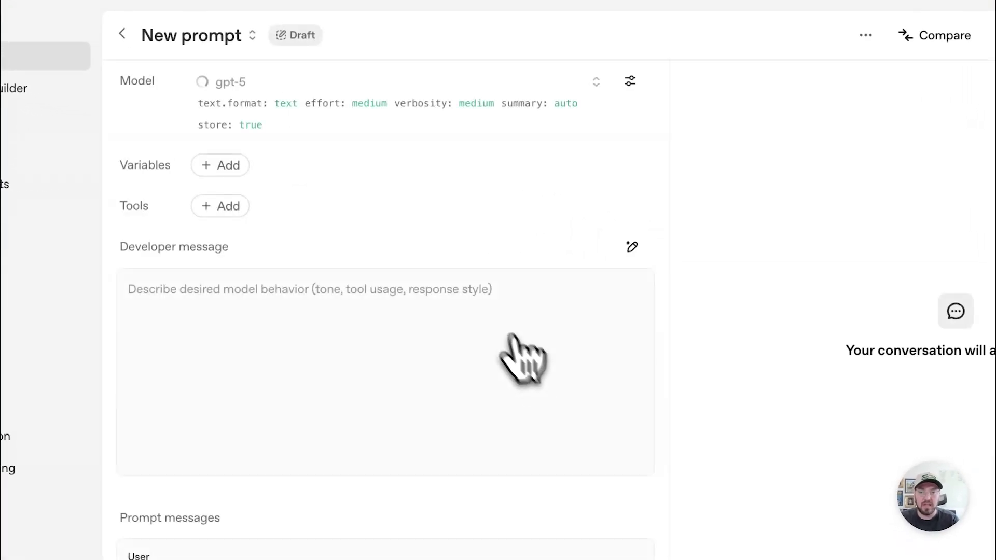
pyautogui.click(210, 206)
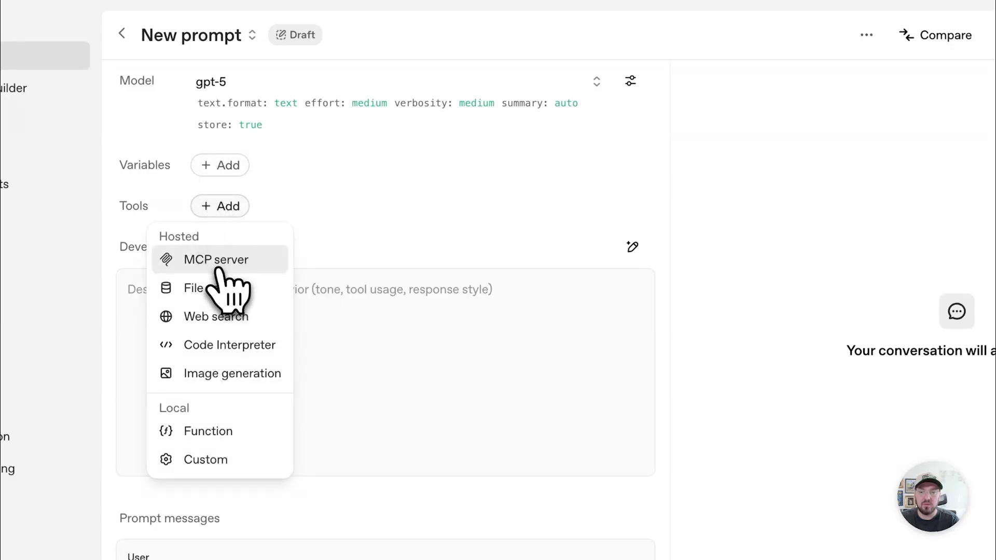
pyautogui.click(217, 266)
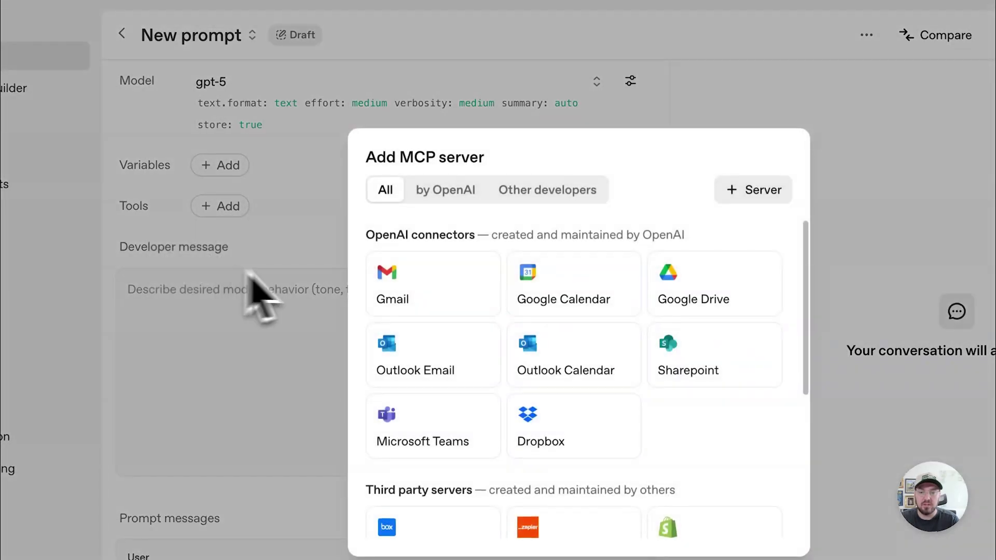
pyautogui.scroll(-5, 550, 356)
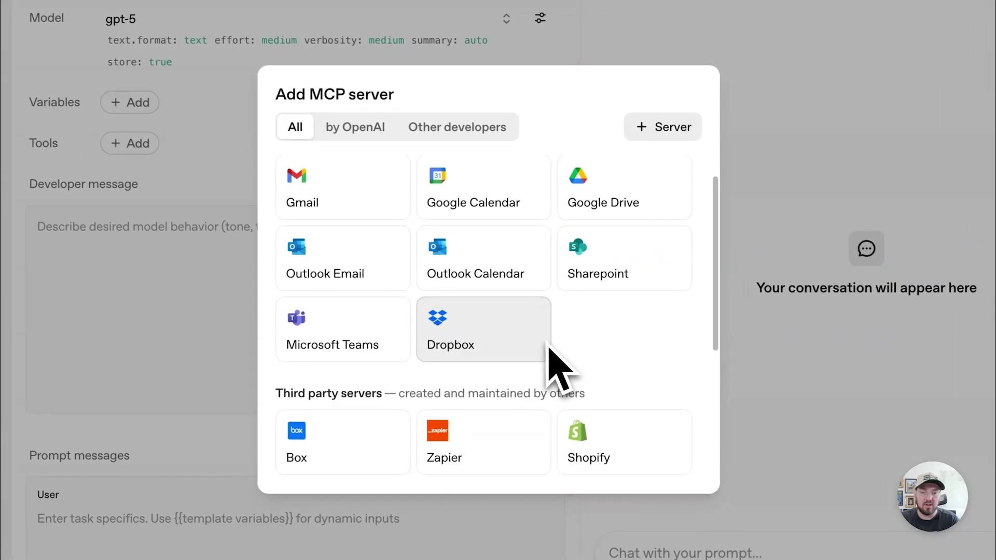
pyautogui.scroll(5, 548, 346)
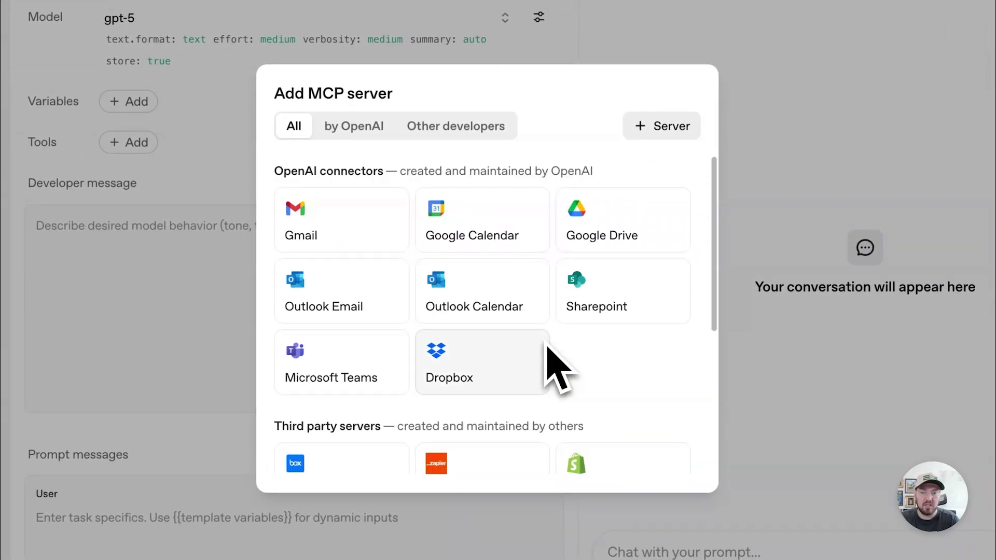
pyautogui.click(465, 127)
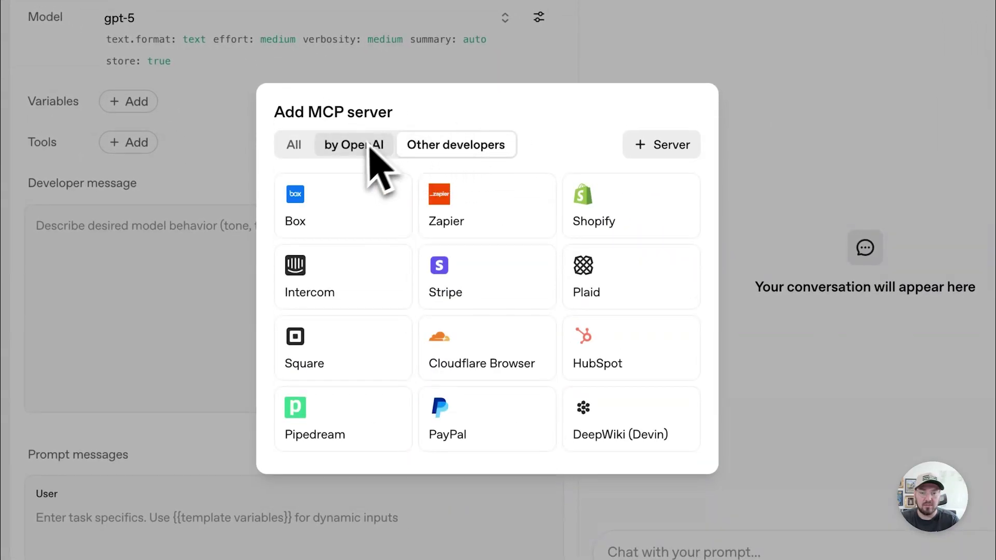
pyautogui.click(644, 145)
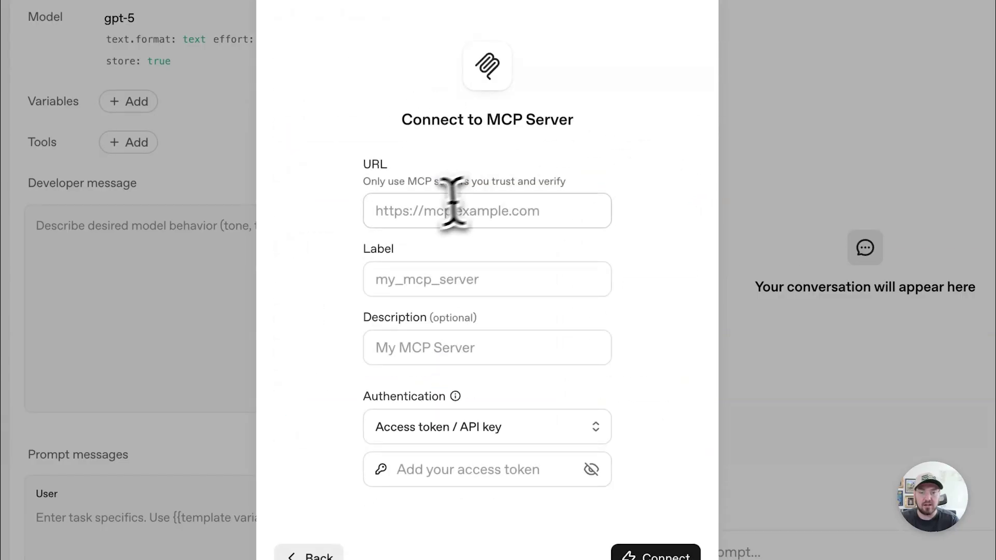
# Connect the pasted server URL as nerding_nextjs_mcp, described 'NextJS MCP', with authentication None.
pyautogui.click(430, 209)
pyautogui.hotkey('ctrl', 'v')
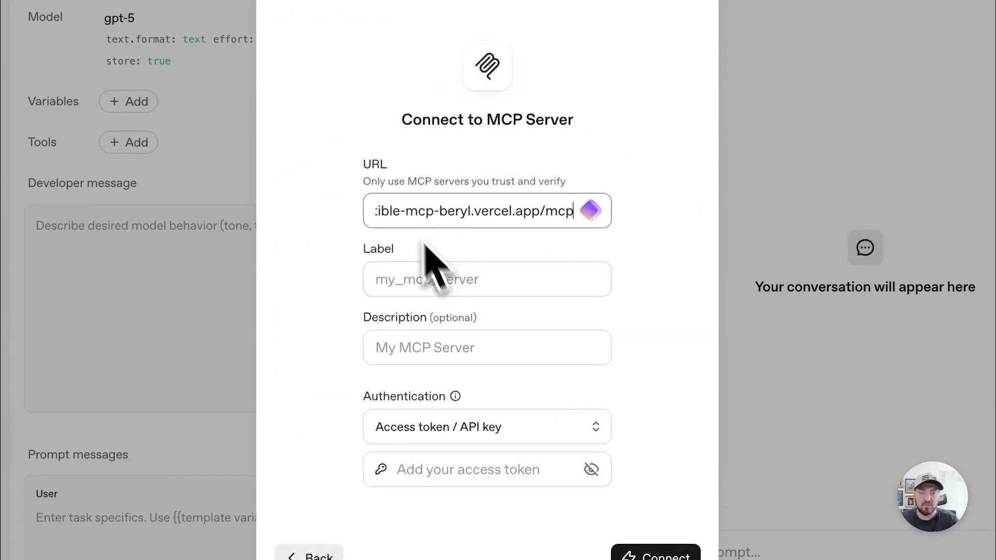
pyautogui.click(400, 283)
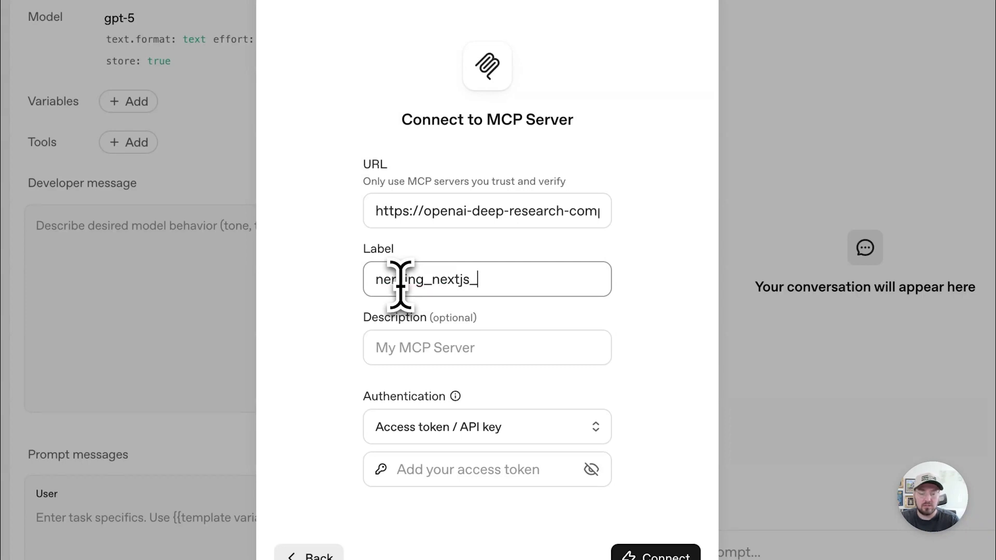
pyautogui.click(445, 345)
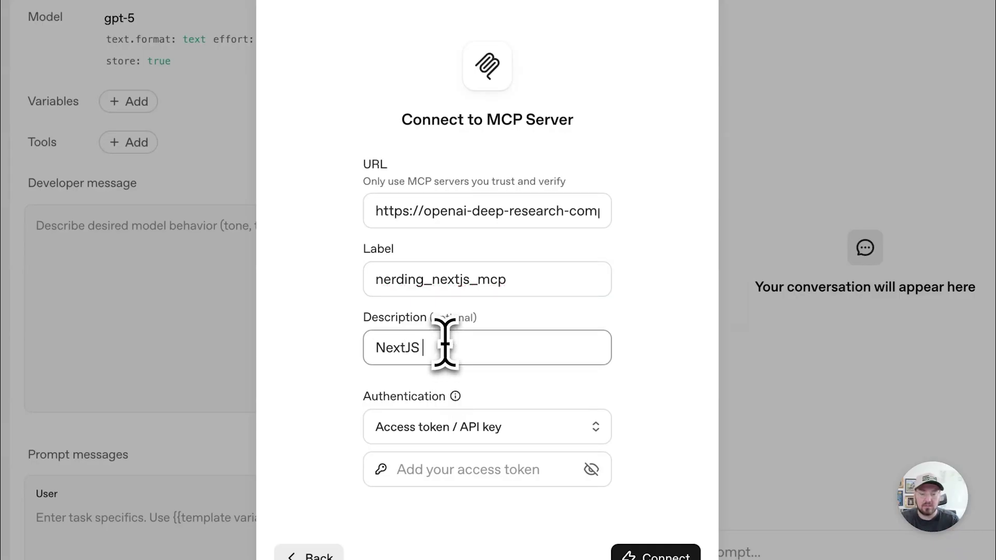
pyautogui.write('NextJS MCP')
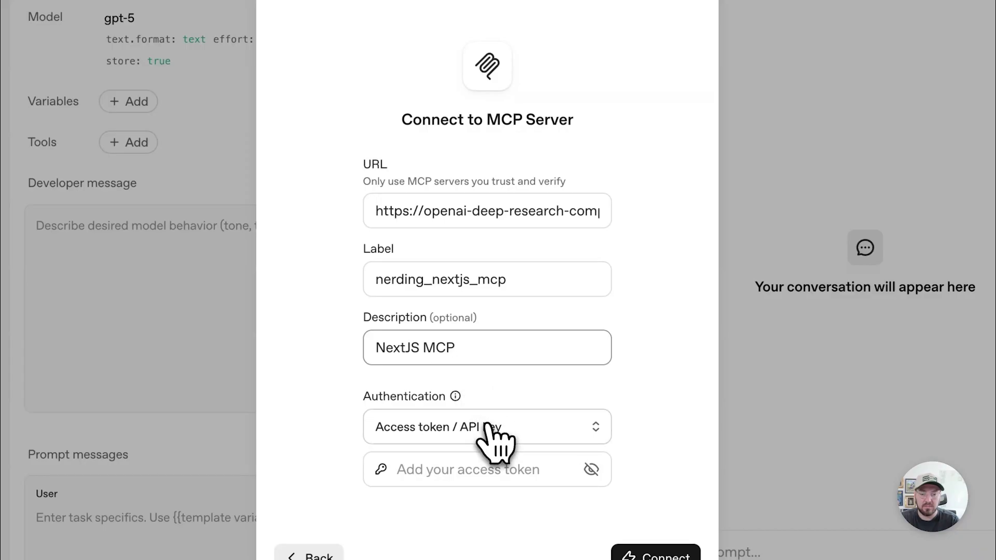
pyautogui.click(485, 430)
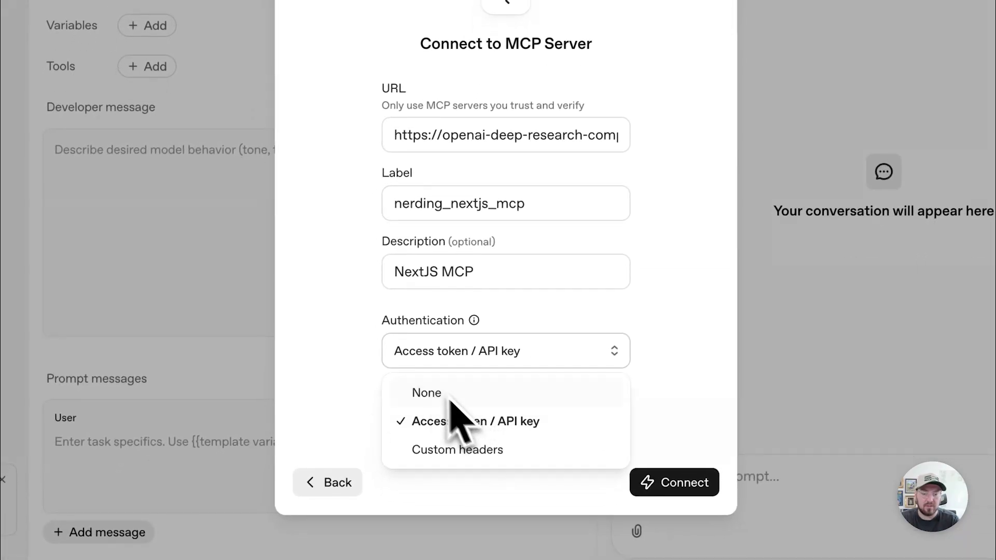
pyautogui.click(493, 354)
pyautogui.click(524, 359)
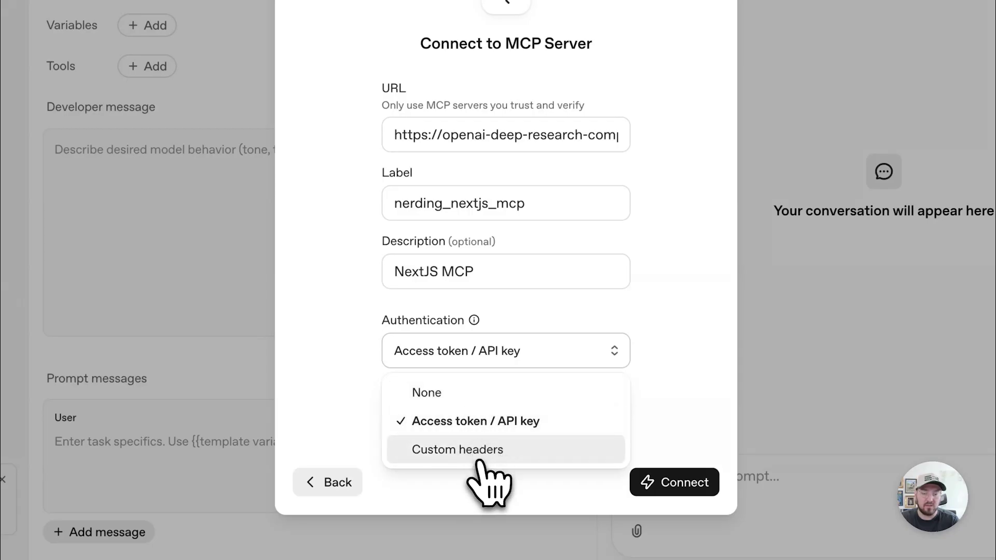
pyautogui.click(470, 393)
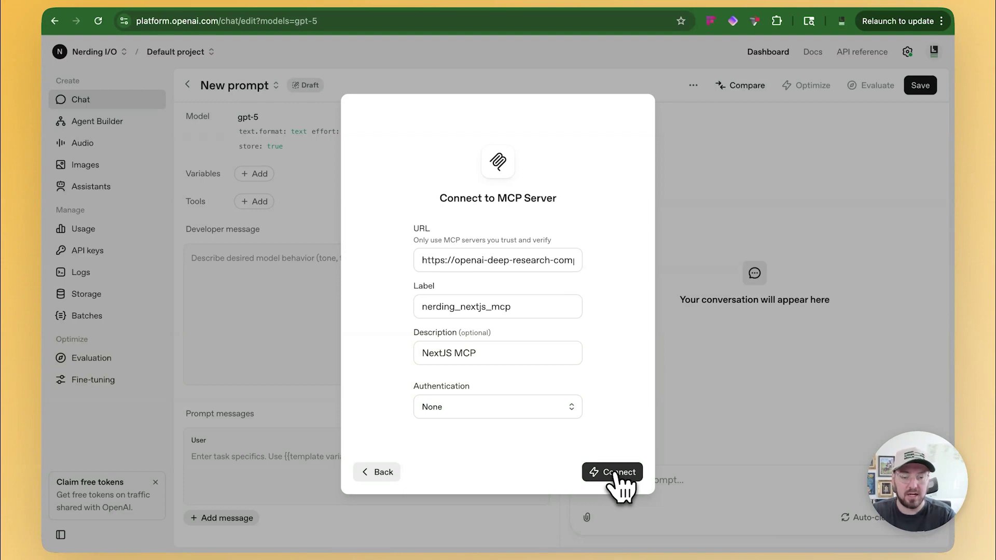
pyautogui.click(617, 473)
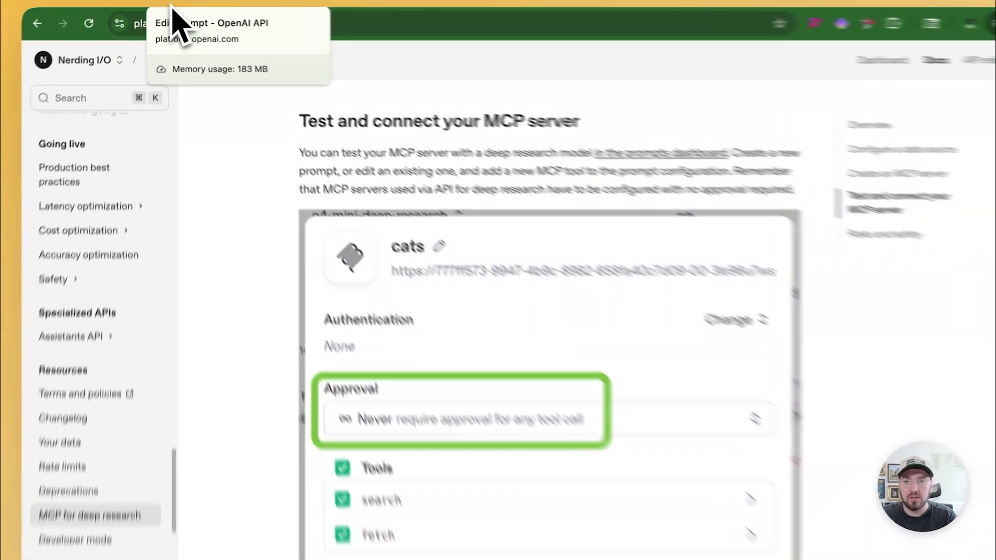
# Add nerding_nextjs_mcp to the prompt with approval set to 'Never require approval'.
pyautogui.click(173, 6)
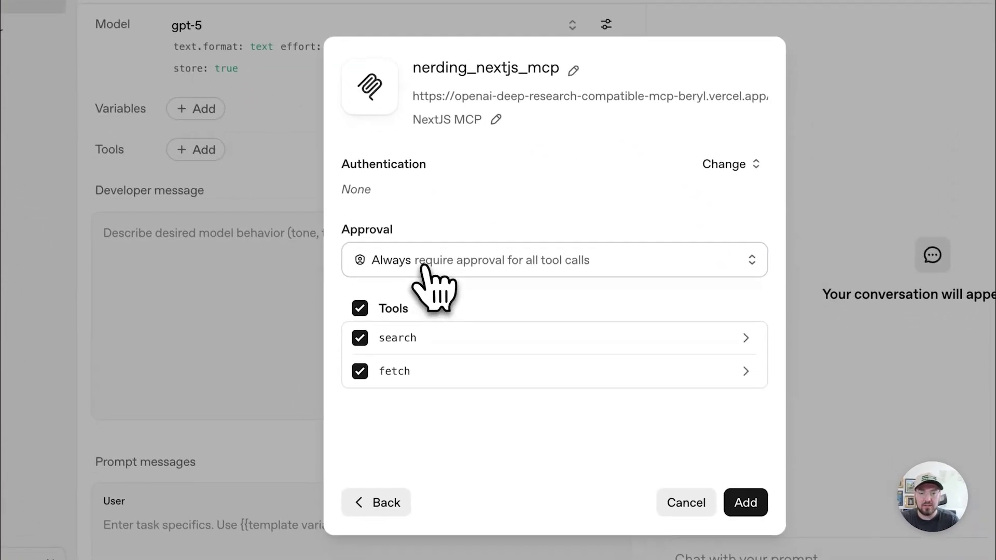
pyautogui.click(424, 266)
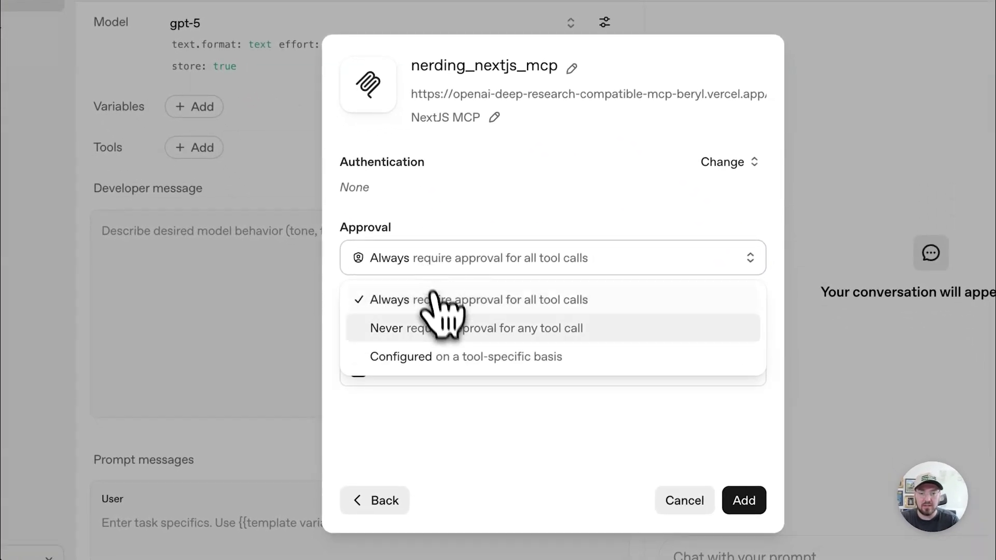
pyautogui.click(439, 332)
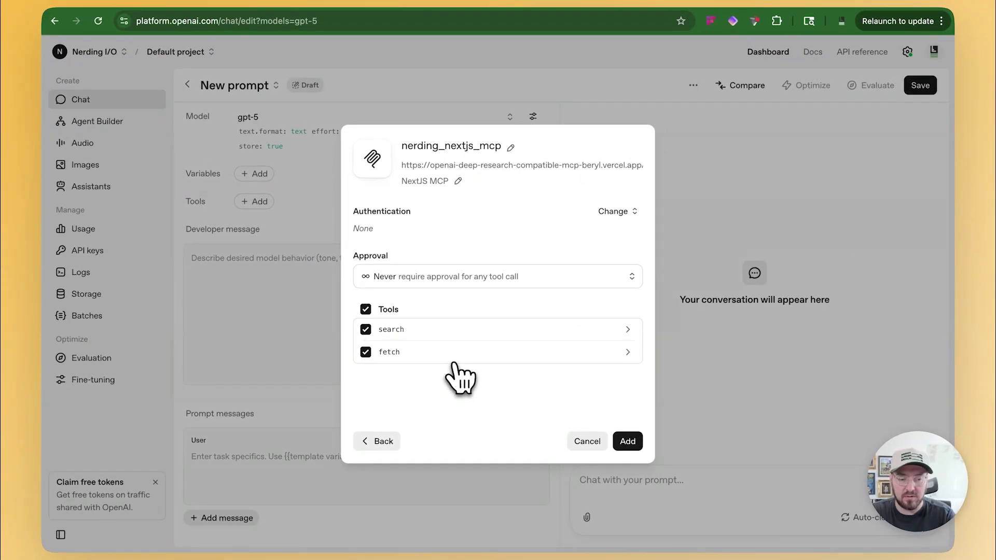
pyautogui.click(629, 442)
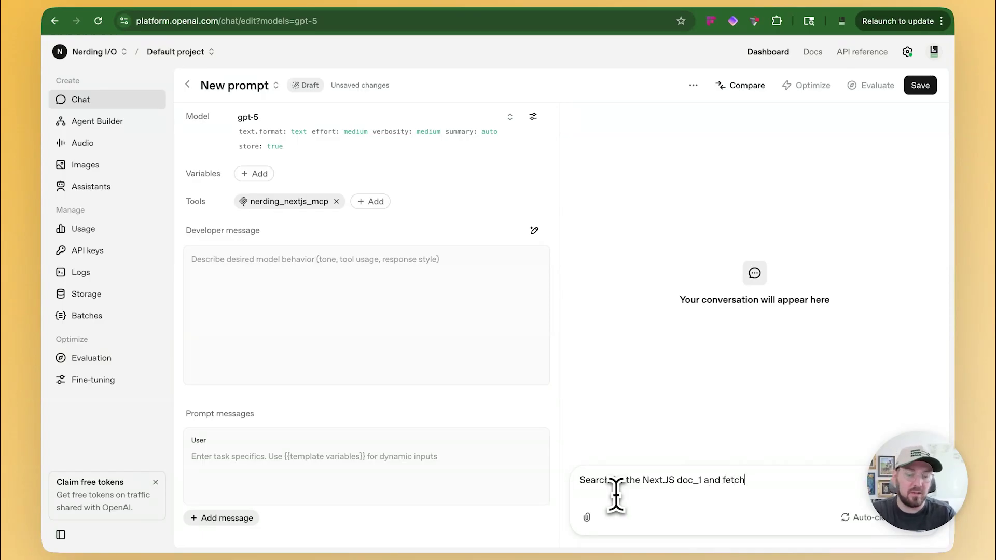
# Send the typed request to search the Next.js doc_1 and fetch it.
pyautogui.press('Return')
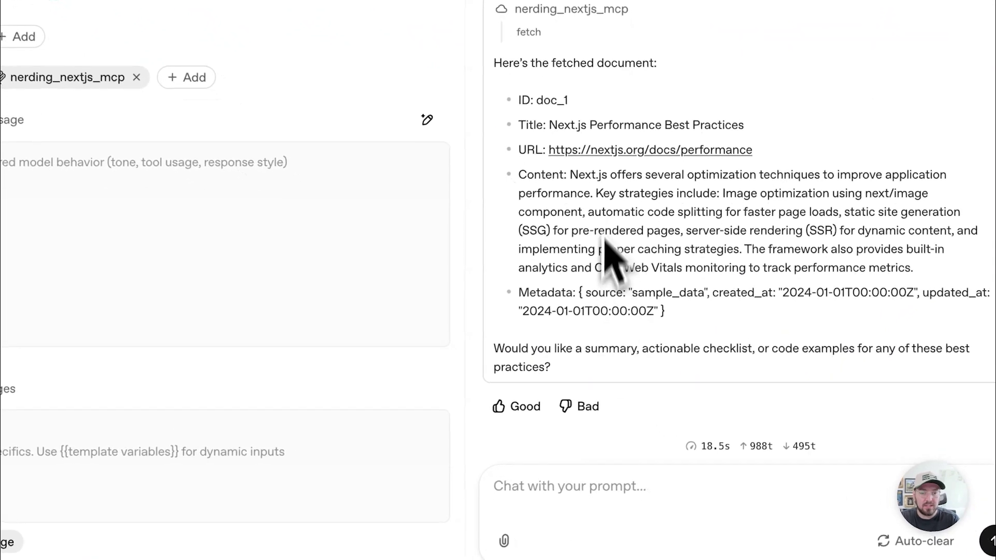
pyautogui.scroll(4, 606, 234)
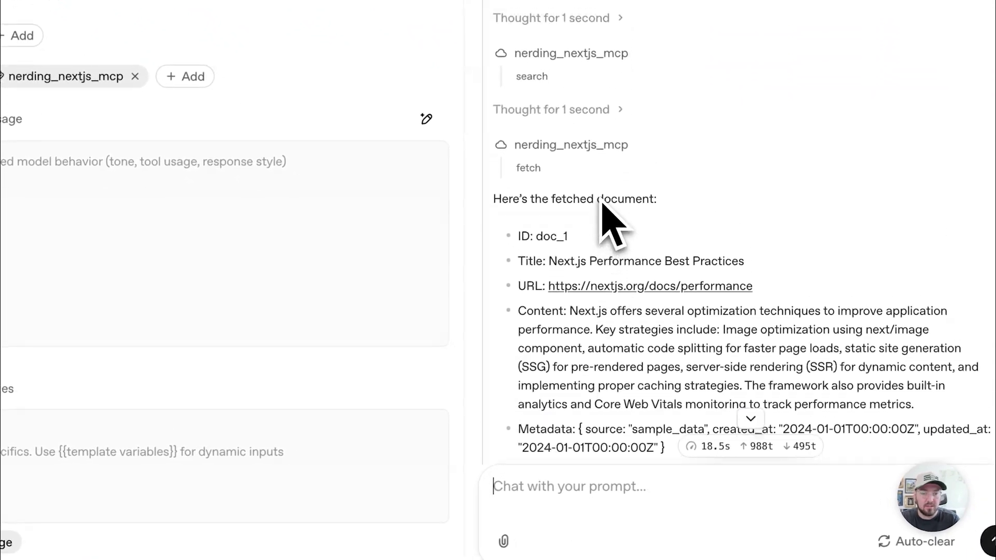
pyautogui.click(551, 156)
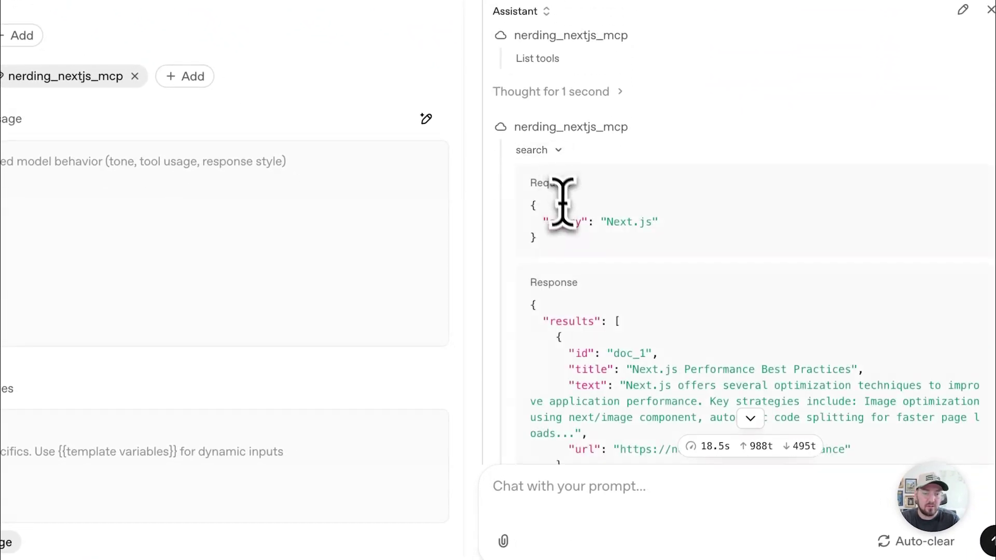
pyautogui.scroll(-2, 643, 249)
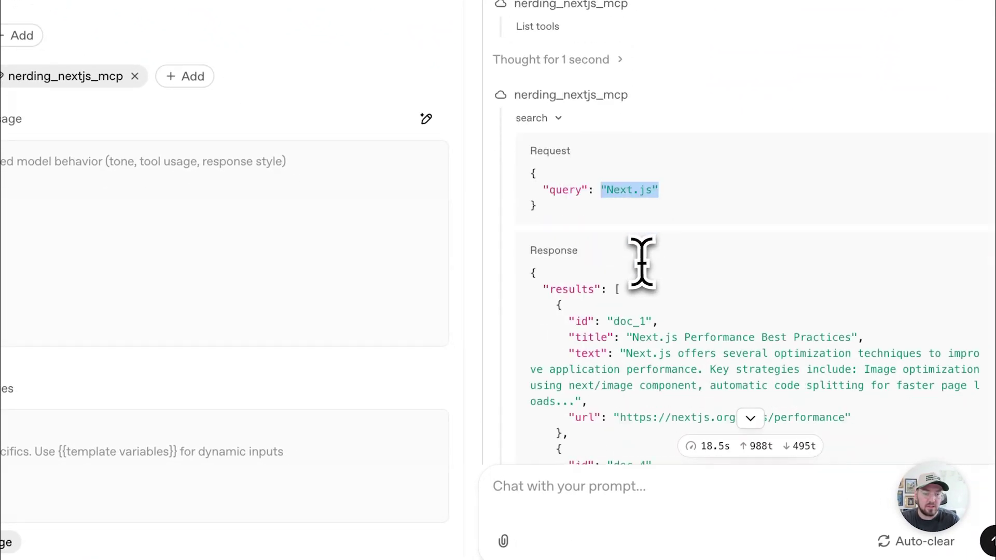
pyautogui.click(548, 87)
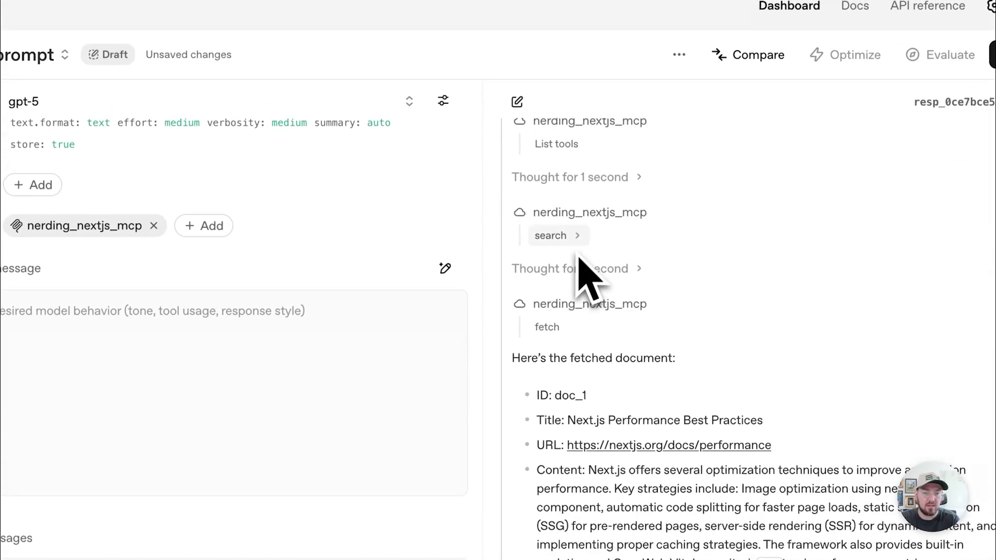
pyautogui.scroll(2, 587, 243)
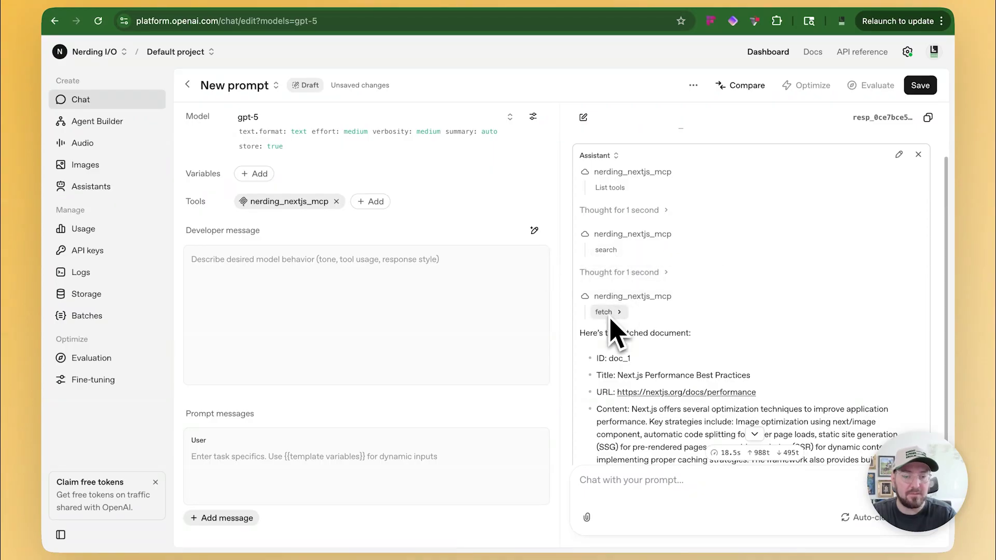
pyautogui.moveTo(614, 358); pyautogui.dragTo(630, 363)
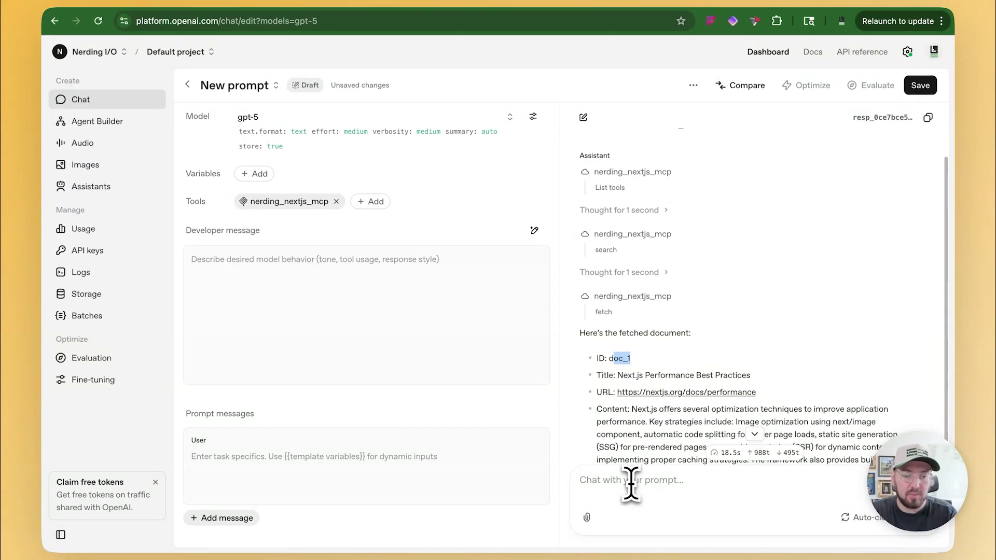
pyautogui.scroll(-3, 636, 439)
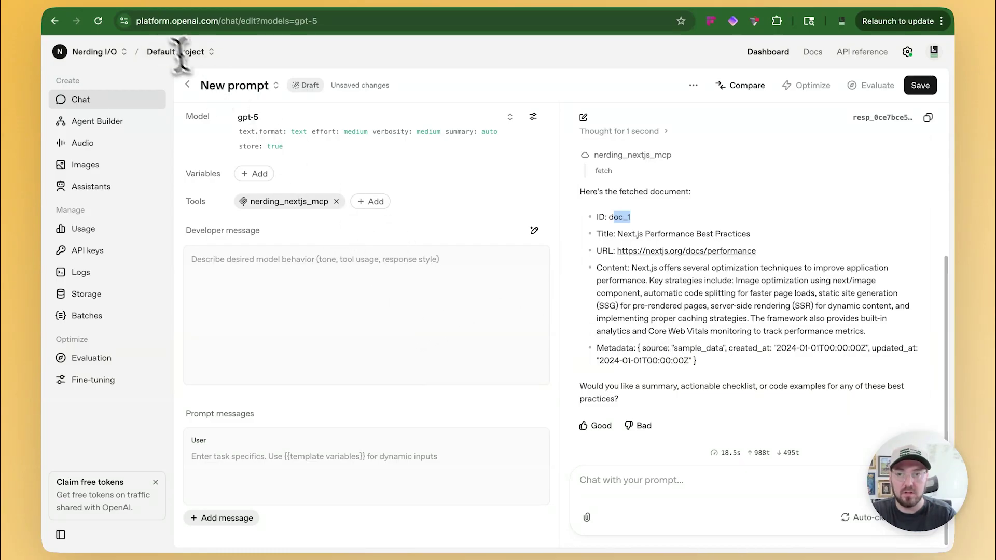
# Close the ChatGPT settings and collapse the sidebar to a narrow rail.
pyautogui.click(110, 5)
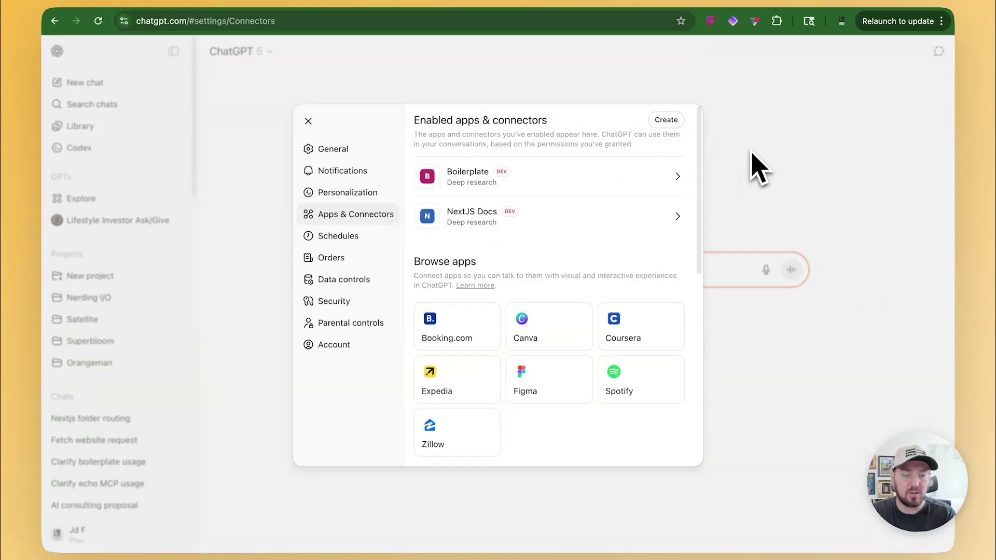
pyautogui.click(755, 167)
pyautogui.click(362, 269)
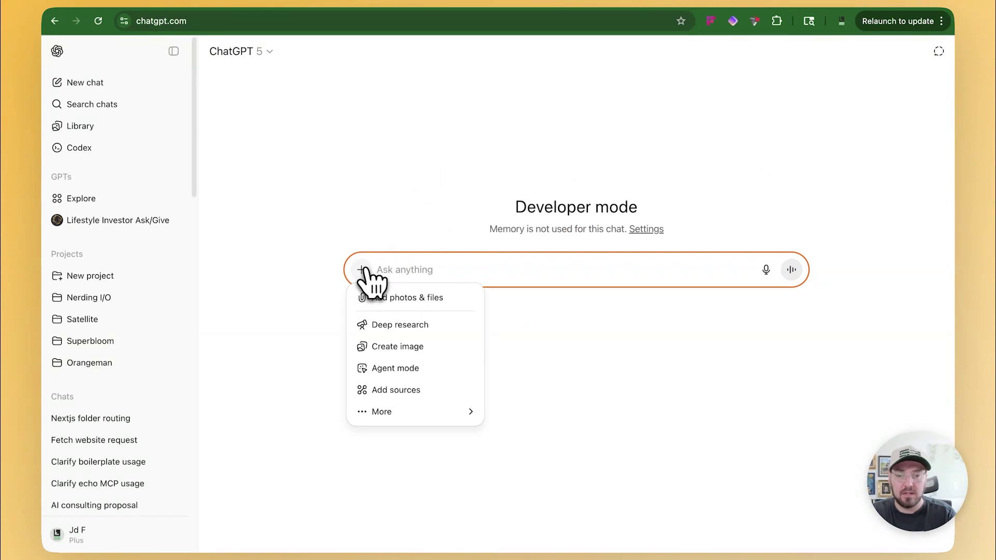
pyautogui.moveTo(418, 417)
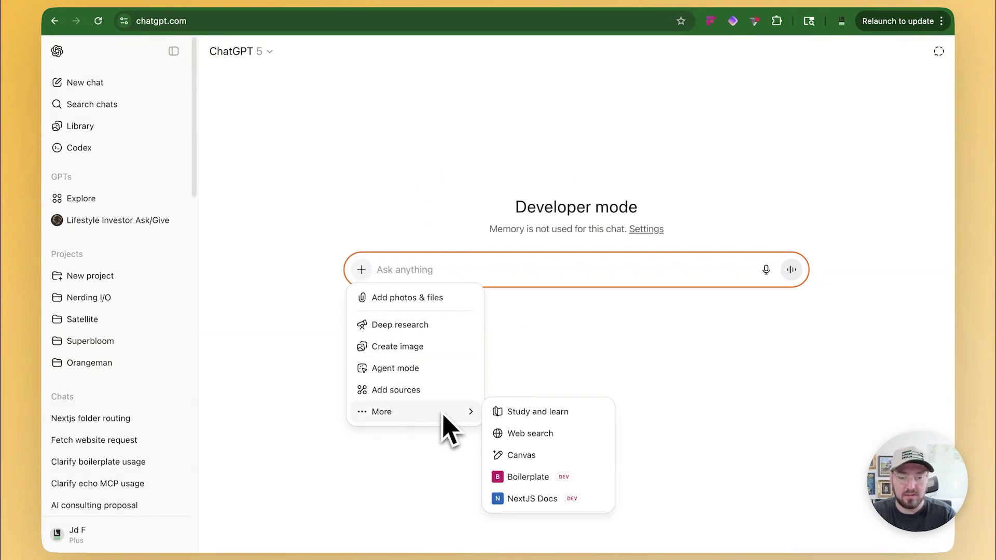
pyautogui.click(564, 327)
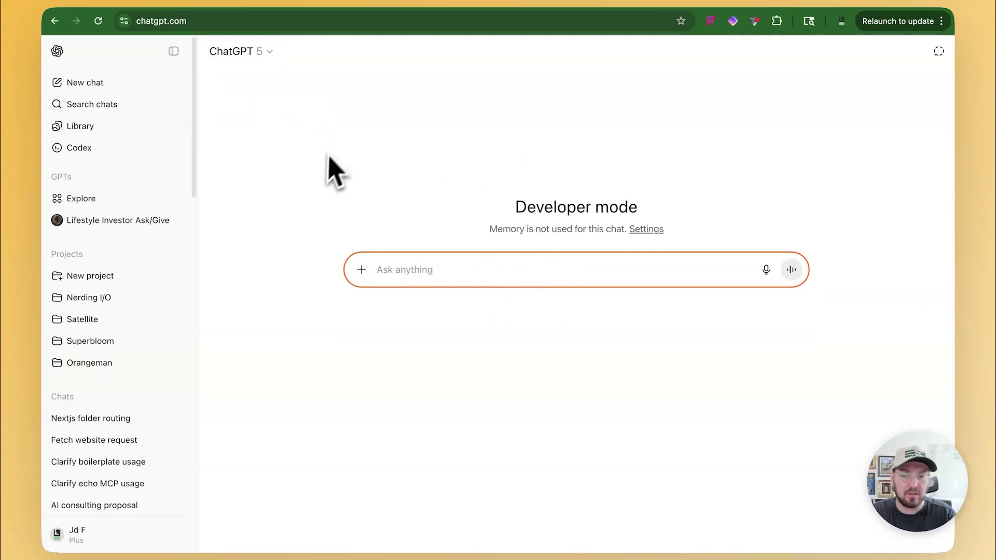
pyautogui.click(173, 52)
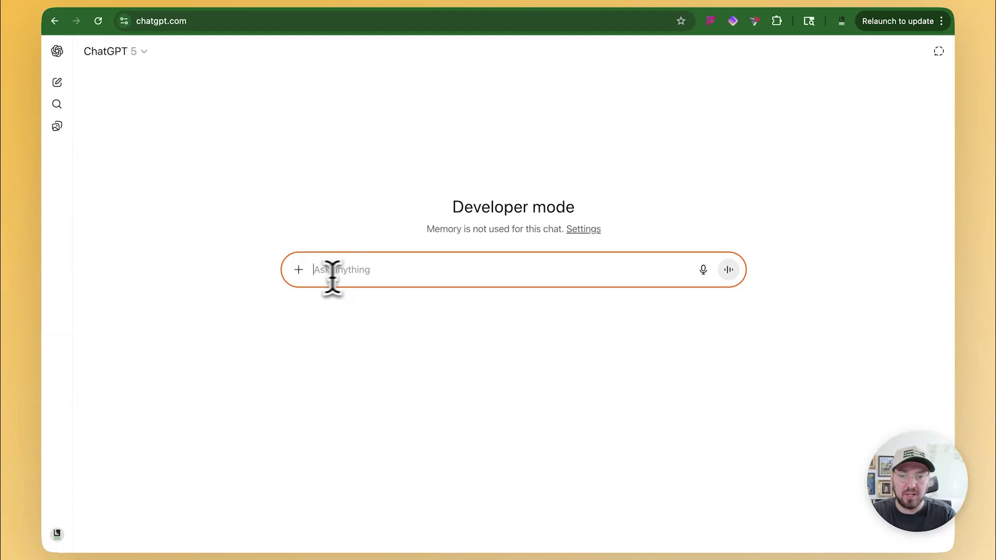
# Switch the message to search connected sources and review the NextJS Docs connector's details.
pyautogui.click(299, 270)
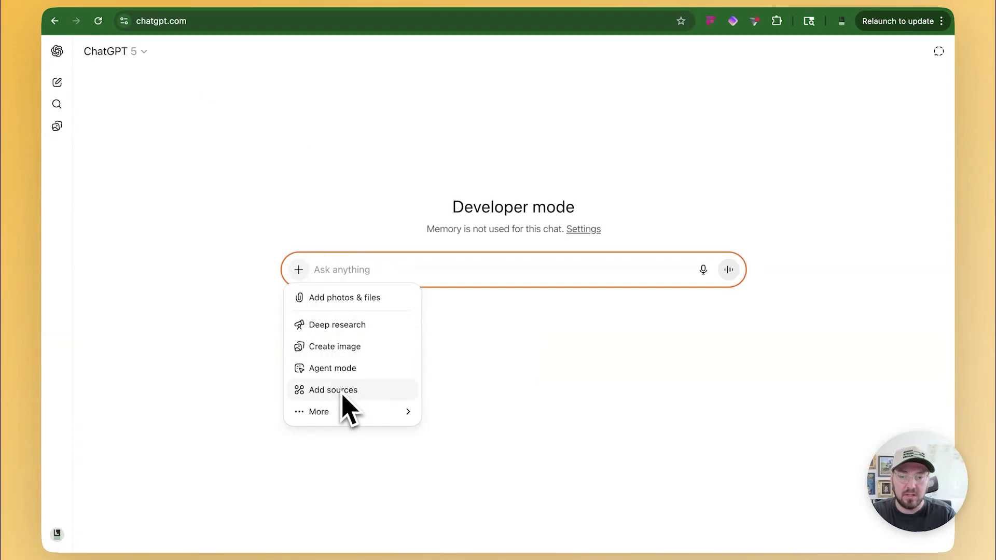
pyautogui.moveTo(347, 414)
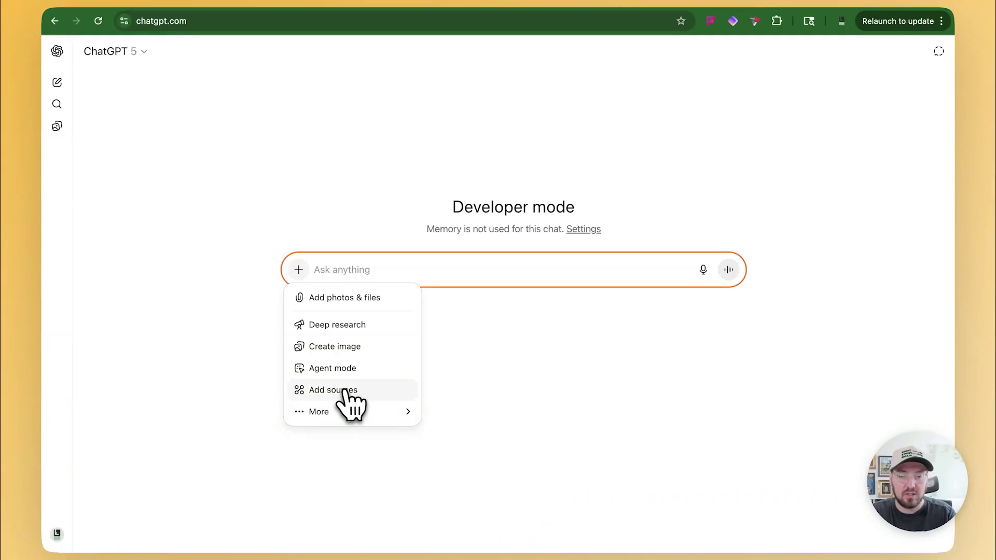
pyautogui.click(349, 393)
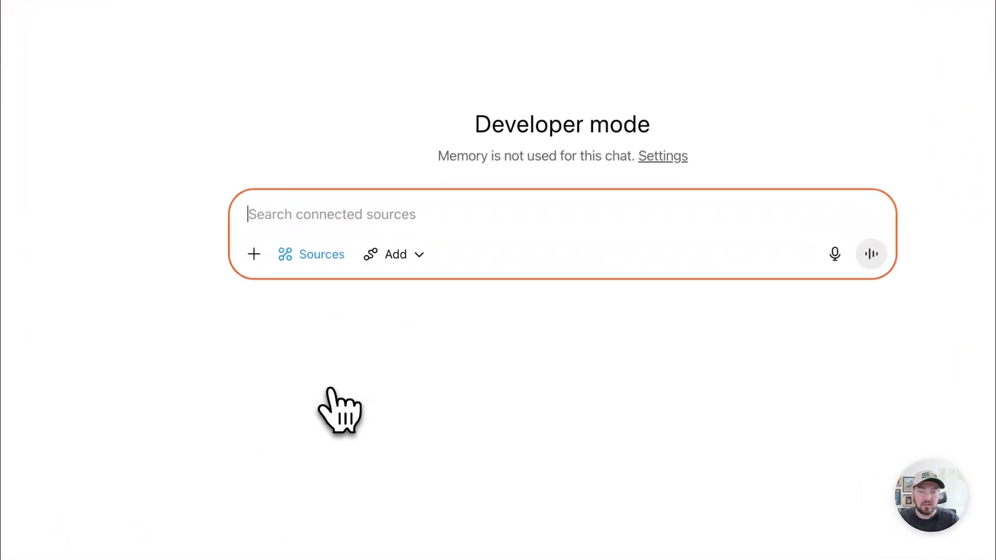
pyautogui.click(410, 297)
pyautogui.click(438, 484)
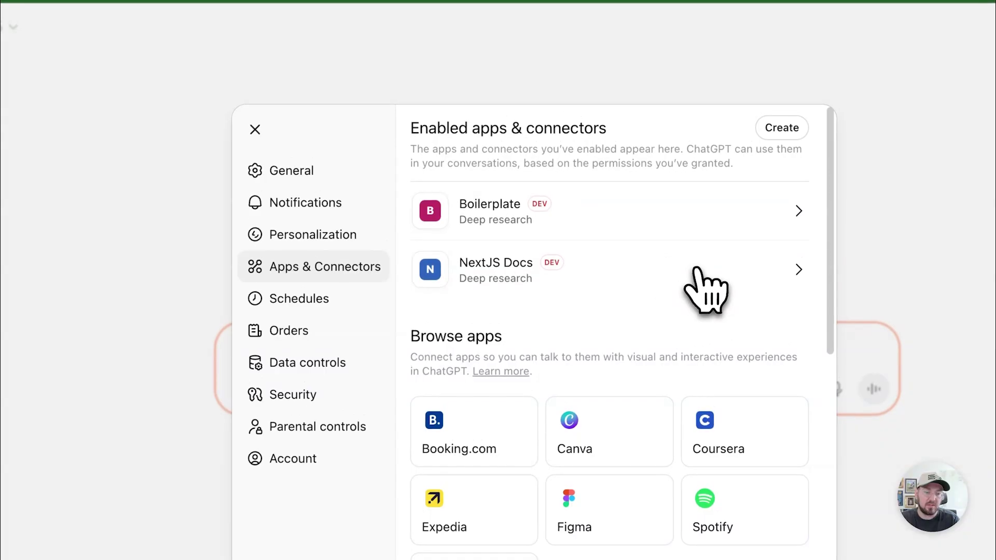
pyautogui.click(695, 253)
pyautogui.click(441, 129)
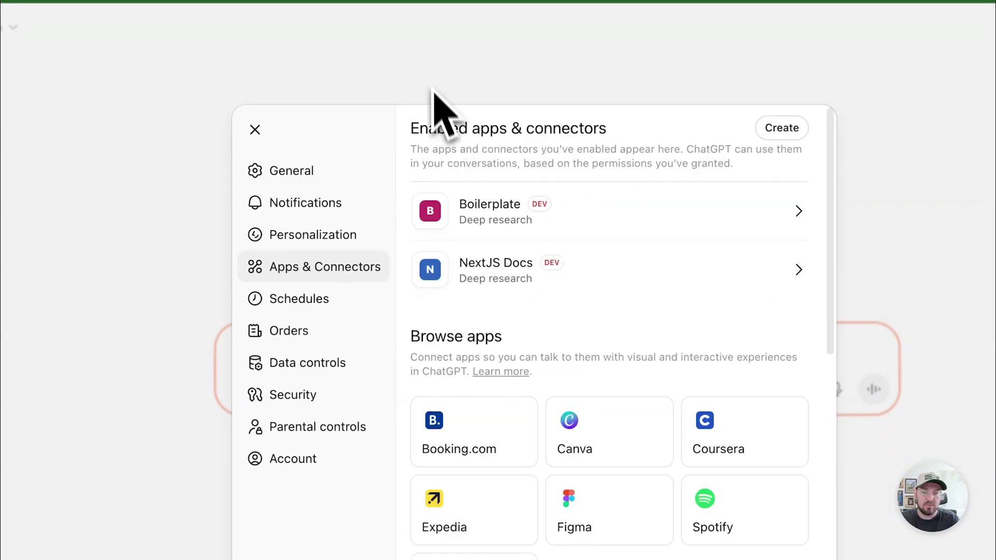
# Attach the NextJS Docs connector as a chip in the empty chat's composer.
pyautogui.click(431, 89)
pyautogui.click(278, 266)
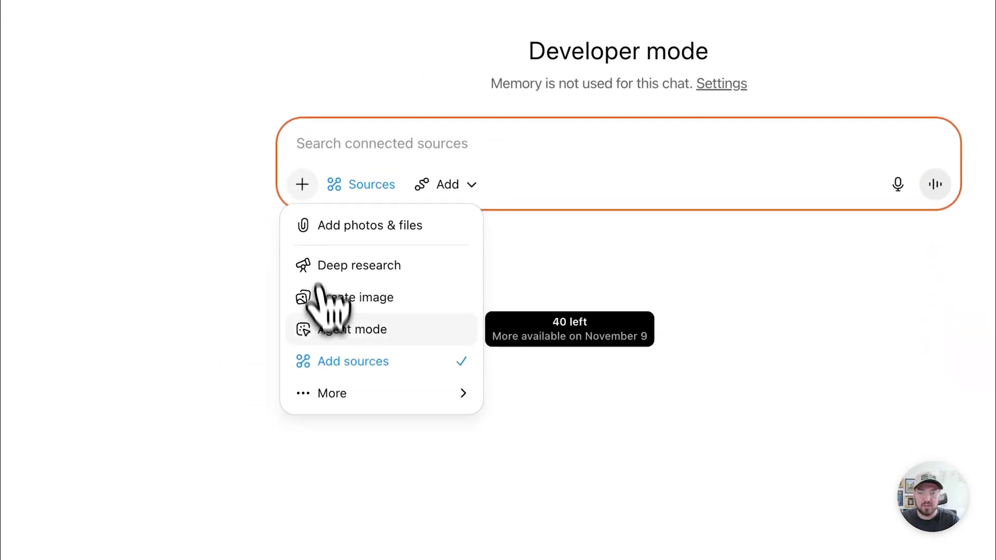
pyautogui.moveTo(317, 475)
pyautogui.click(557, 520)
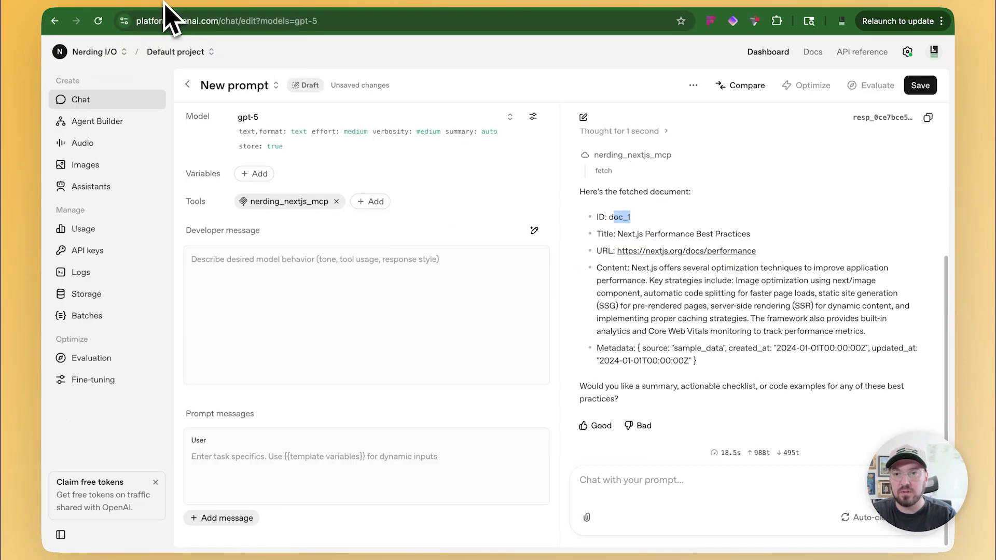
# Copy the Platform prompt 'Search for the Next.JS doc_1 and fetch' and send it in ChatGPT.
pyautogui.scroll(4, 669, 228)
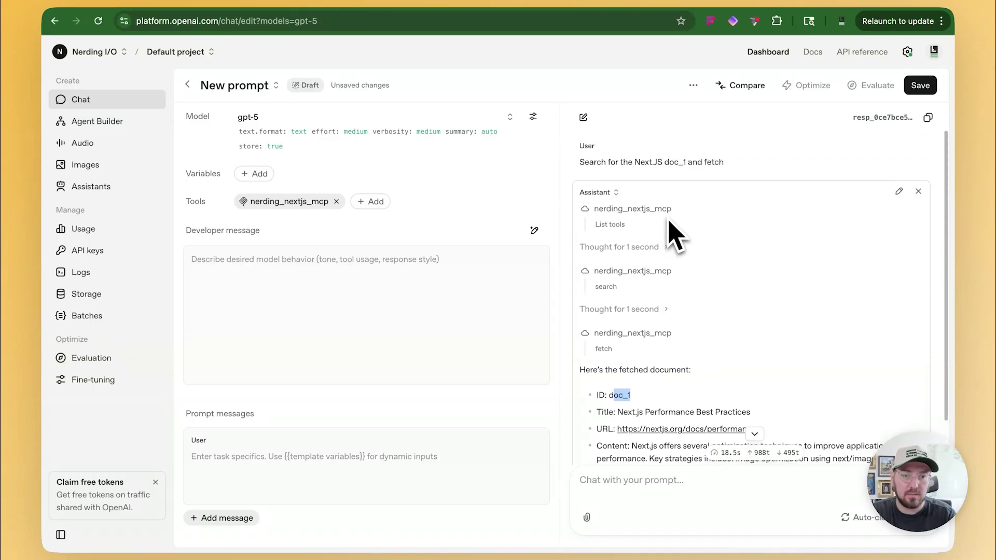
pyautogui.tripleClick(667, 162)
pyautogui.hotkey('ctrl', 'c')
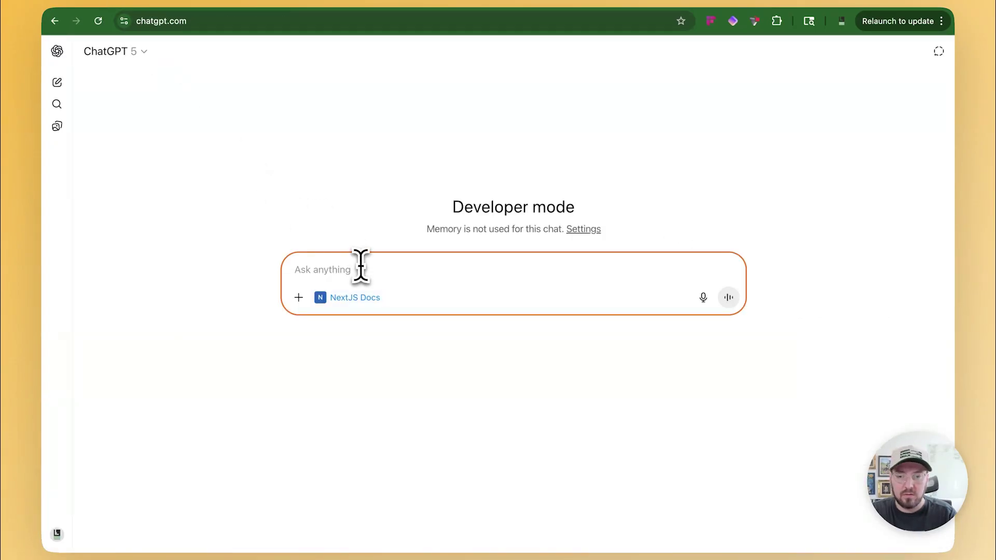
pyautogui.click(360, 268)
pyautogui.hotkey('ctrl', 'v')
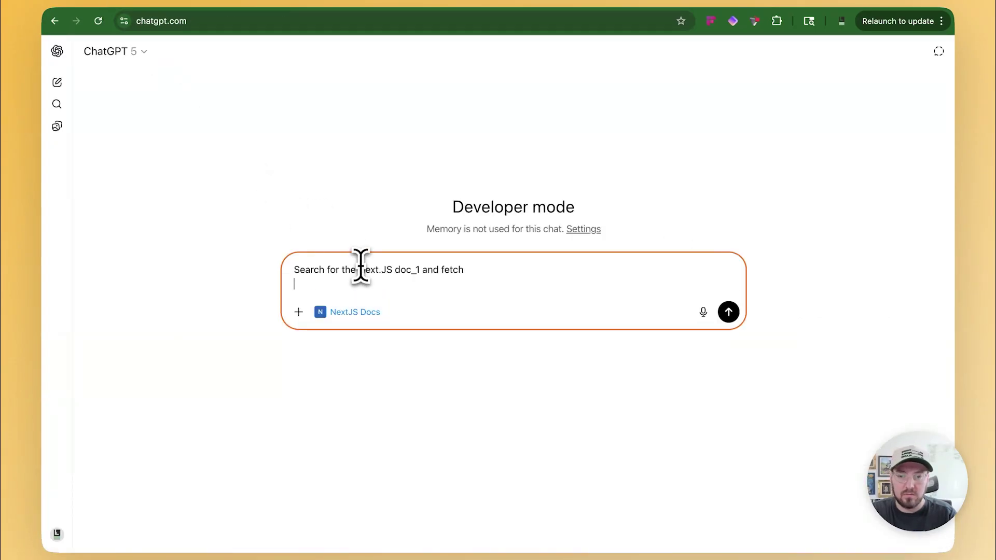
pyautogui.press('Return')
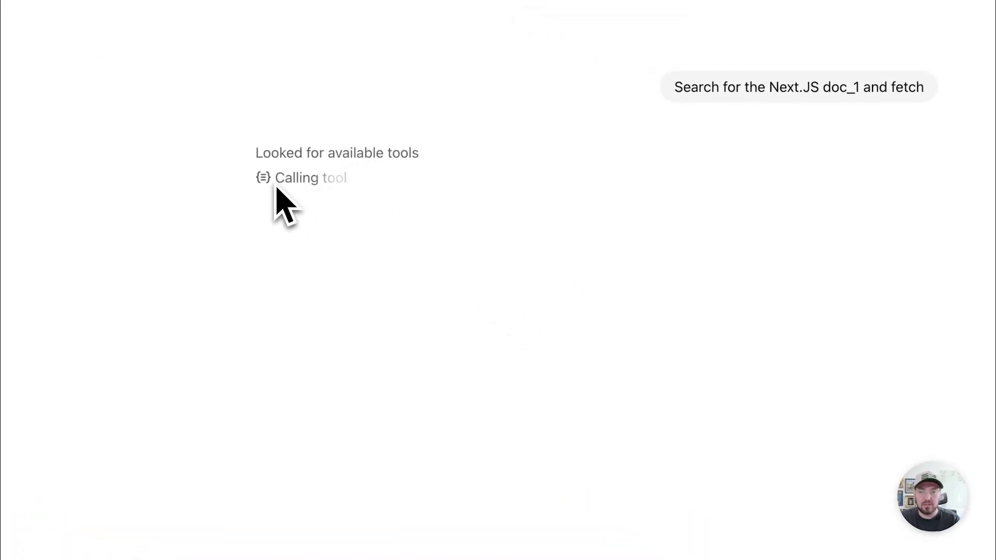
# Expand the NextJS Docs fetch call and read its doc_1 'Next.js Performance Best Practices' response.
pyautogui.click(351, 180)
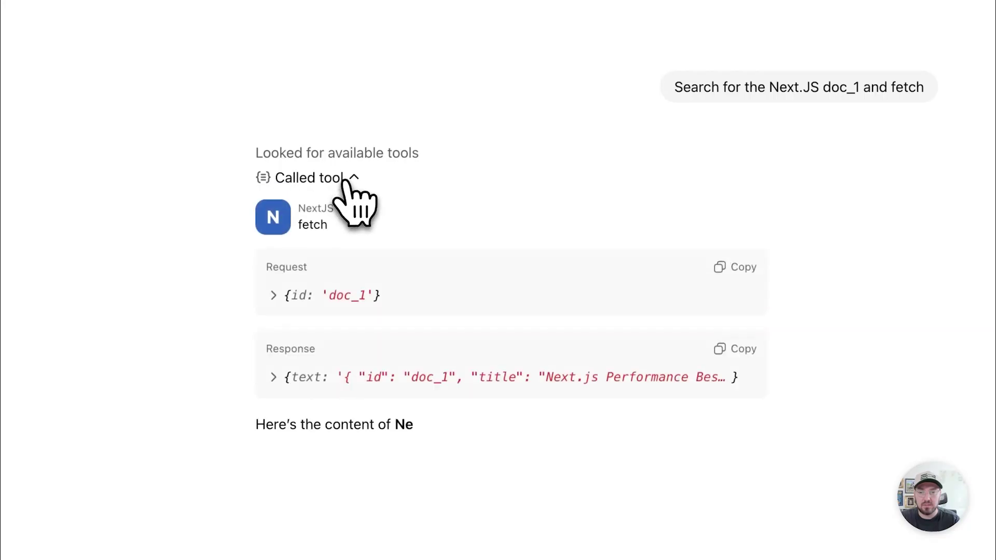
pyautogui.scroll(-1, 291, 270)
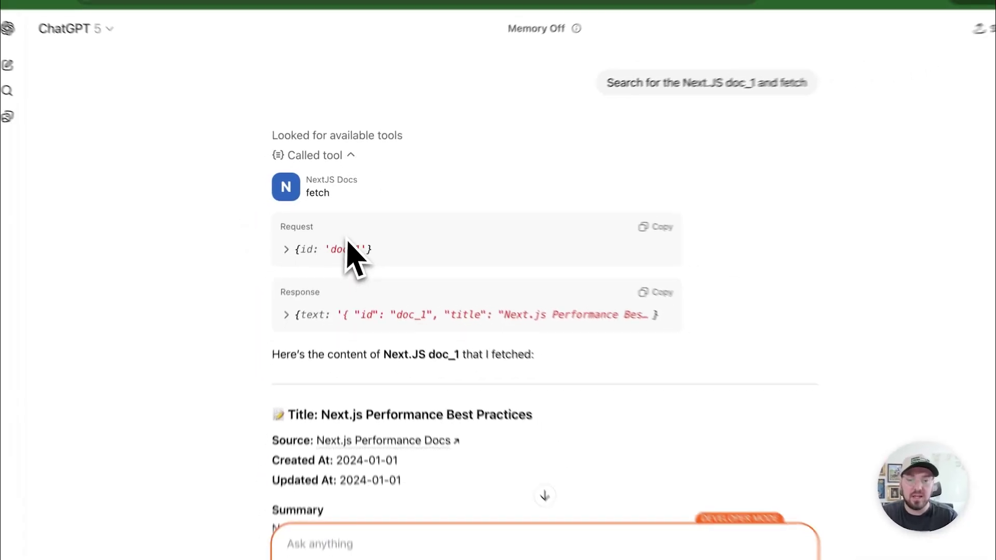
pyautogui.scroll(-2, 335, 255)
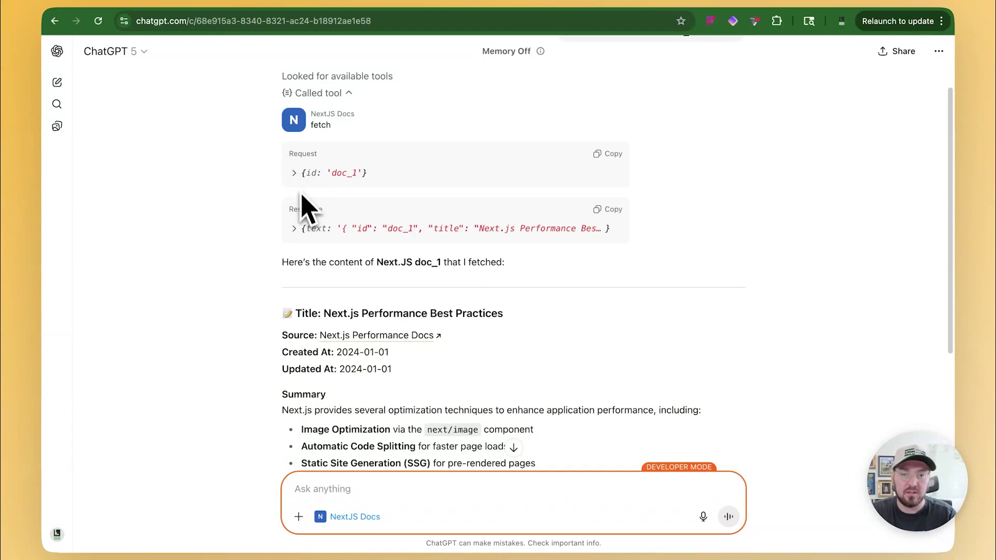
pyautogui.scroll(2, 301, 197)
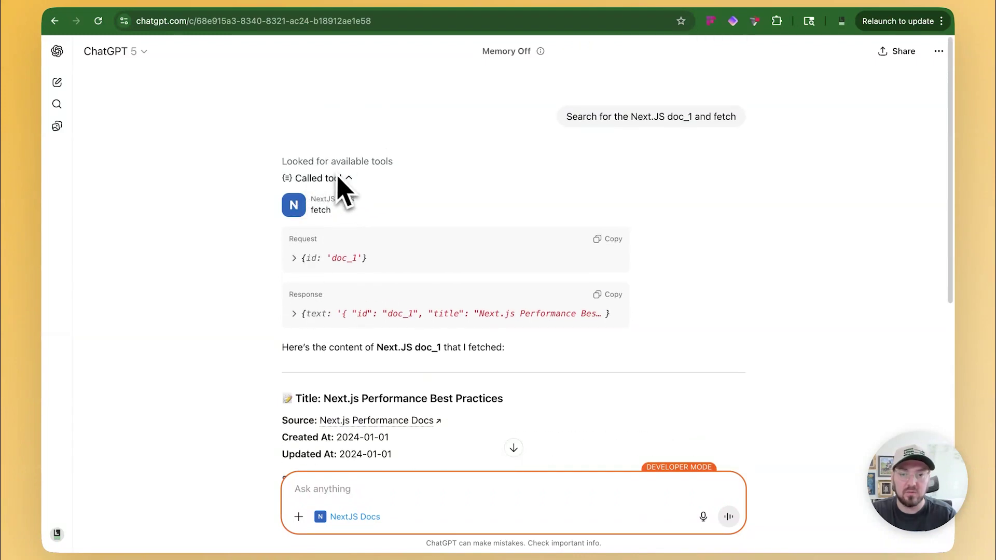
pyautogui.scroll(-5, 345, 251)
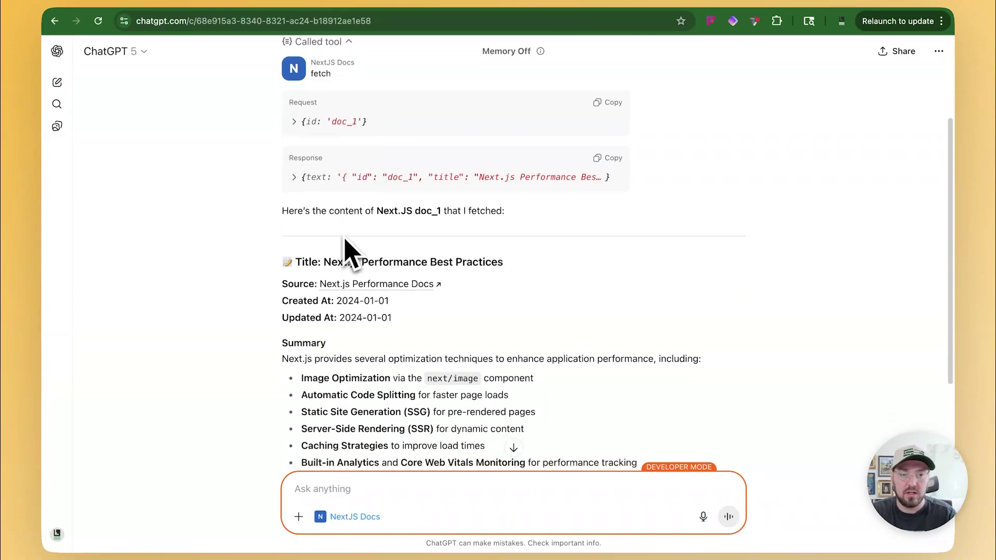
pyautogui.scroll(-2, 351, 253)
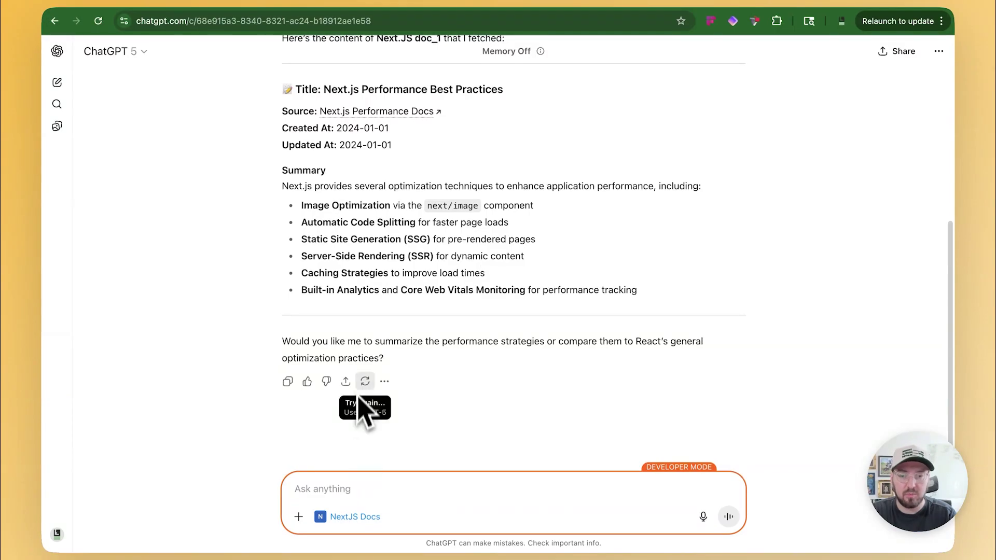
pyautogui.scroll(6, 366, 399)
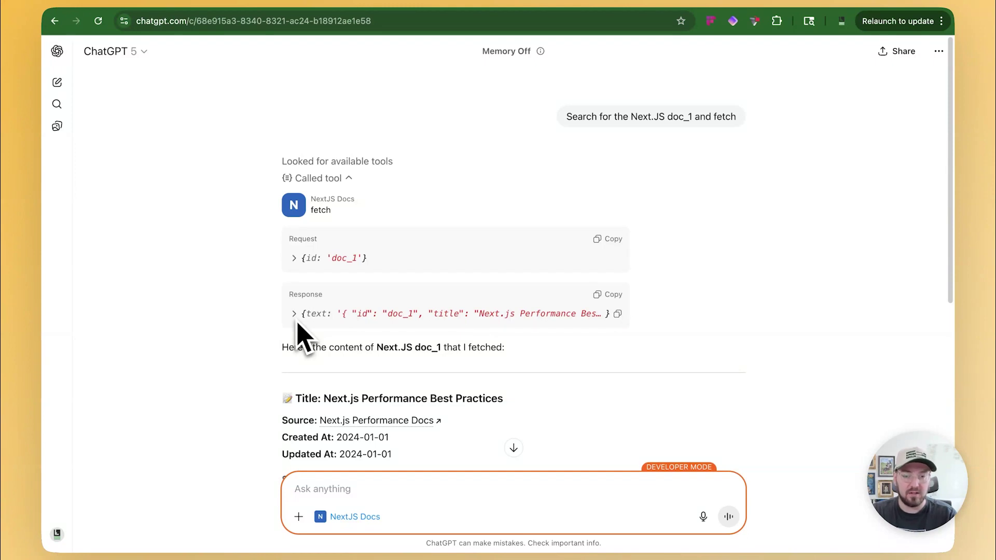
pyautogui.scroll(-2, 300, 332)
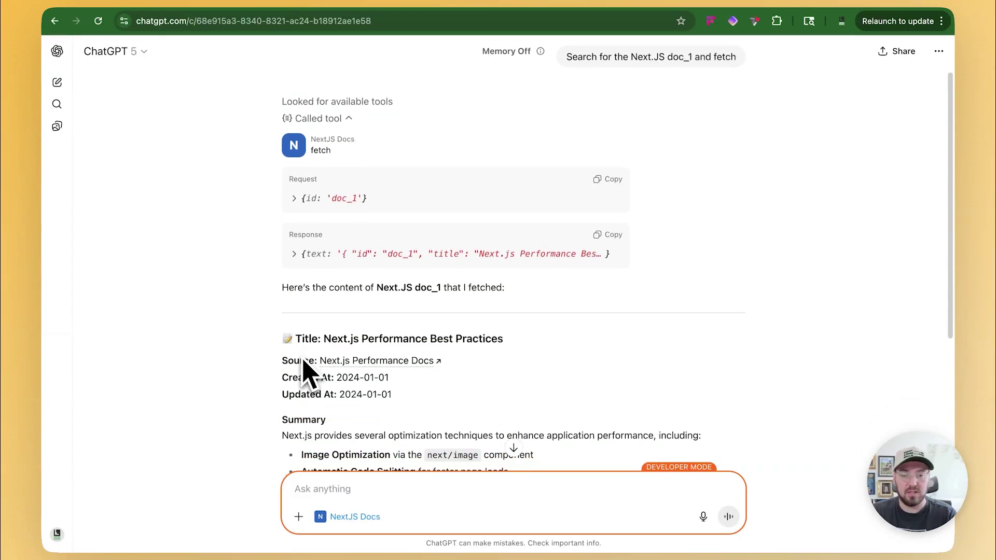
pyautogui.scroll(-2, 303, 360)
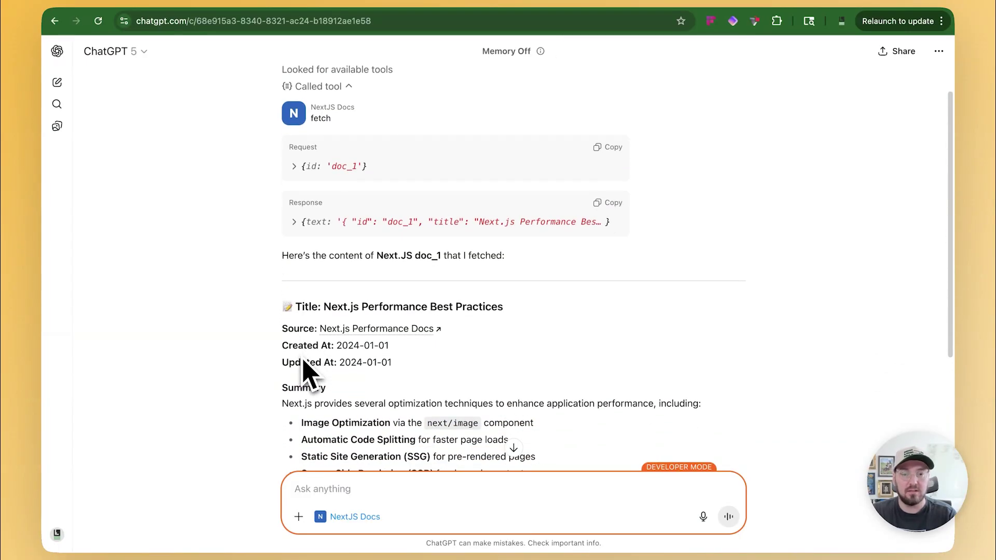